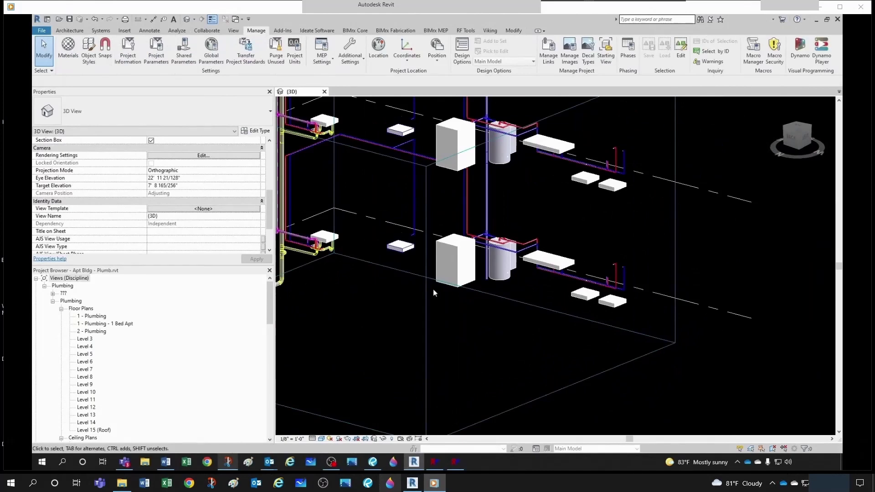
# Review the 1 - Plumbing floor plan and its 1 - Plumbing - 1 Bed Apt view.
pyautogui.moveTo(581, 263); pyautogui.dragTo(549, 346, button='middle')
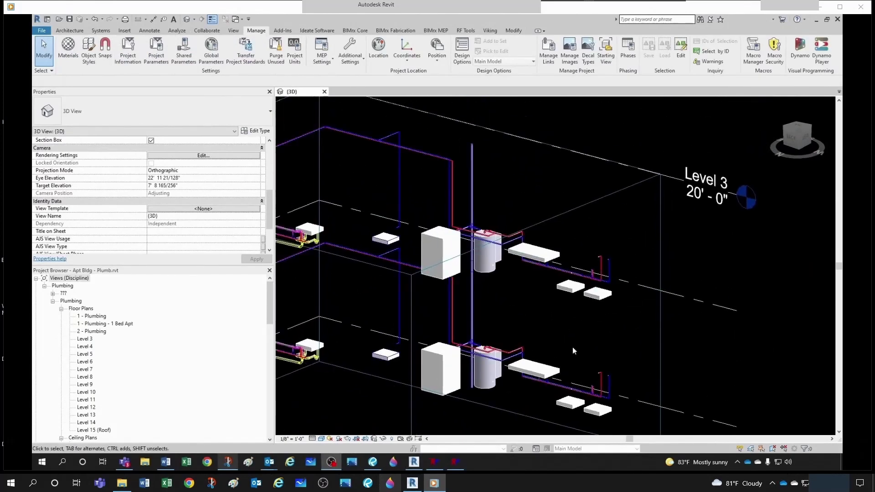
pyautogui.doubleClick(92, 317)
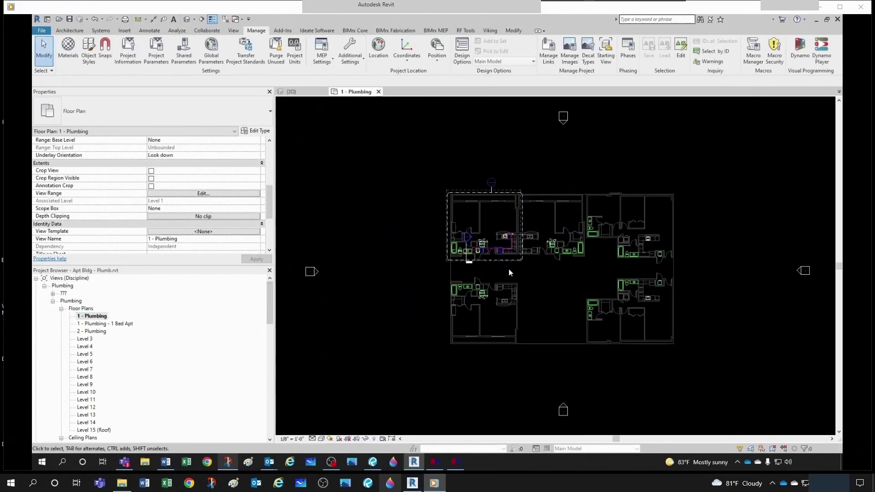
pyautogui.scroll(2, 508, 268)
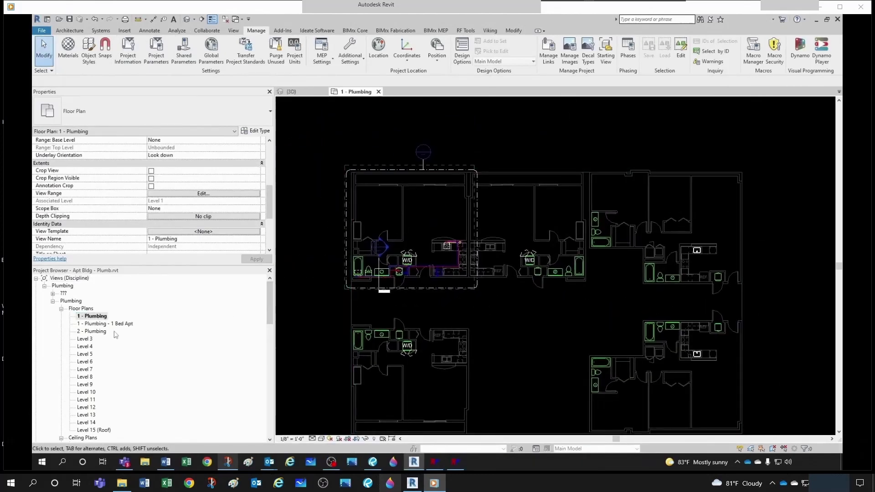
pyautogui.doubleClick(117, 324)
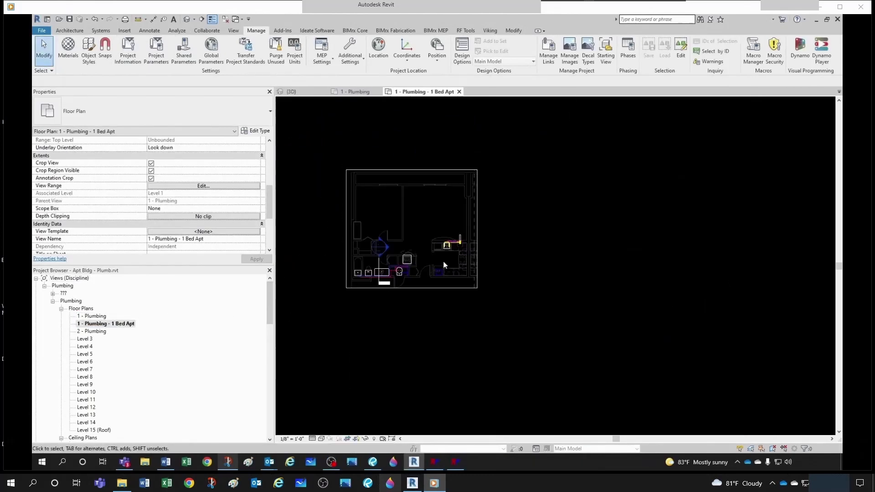
pyautogui.press('z')
pyautogui.press('f')
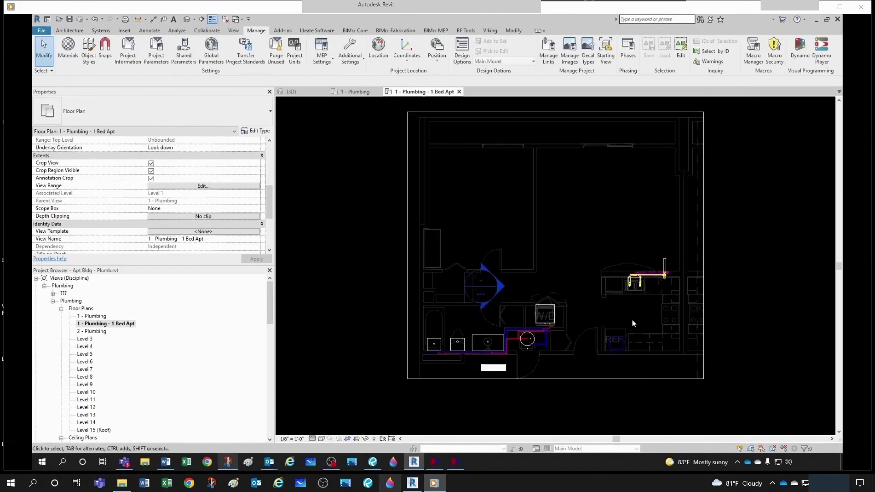
# Duplicate the 2 - Plumbing floor plan and name the copy 2 - Plumbing - 1 Bed Apt.
pyautogui.doubleClick(95, 331)
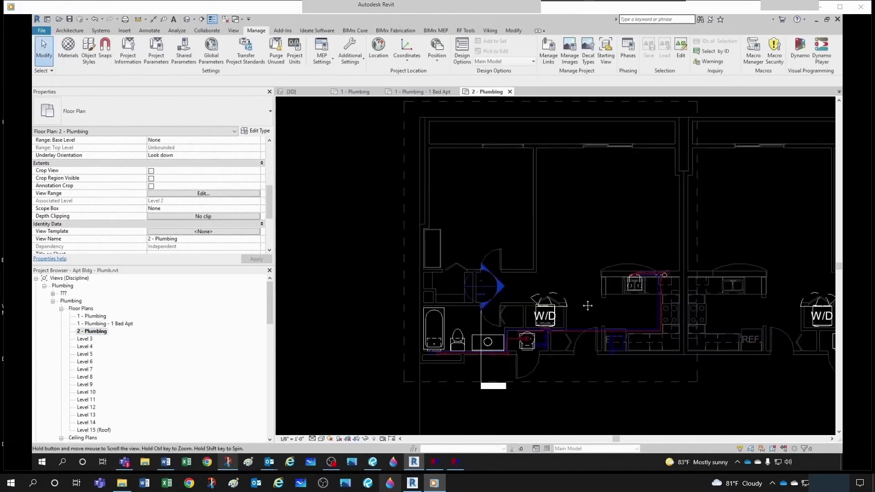
pyautogui.moveTo(519, 288); pyautogui.dragTo(479, 308, button='middle')
pyautogui.scroll(-5, 482, 300)
pyautogui.scroll(3, 462, 271)
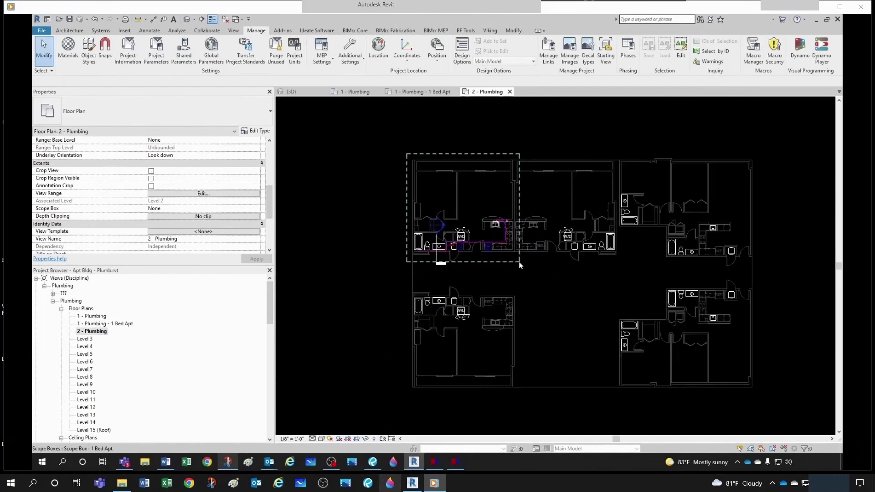
pyautogui.rightClick(99, 334)
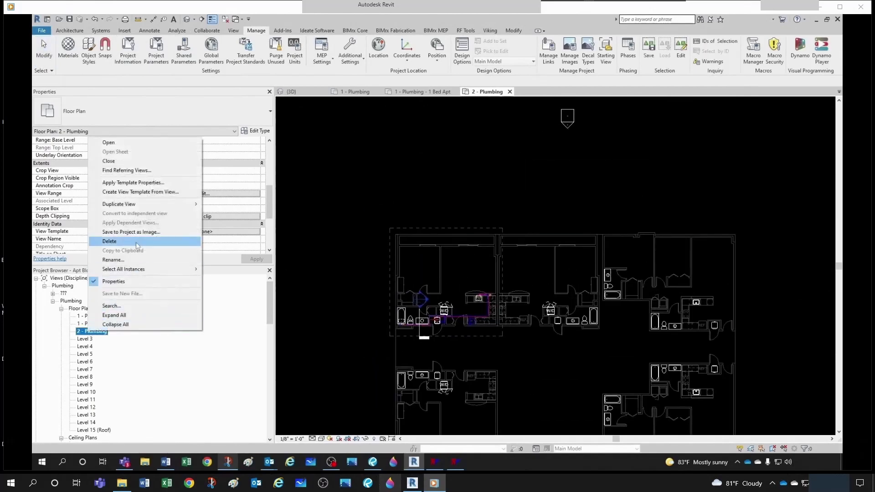
pyautogui.moveTo(133, 204)
pyautogui.click(231, 204)
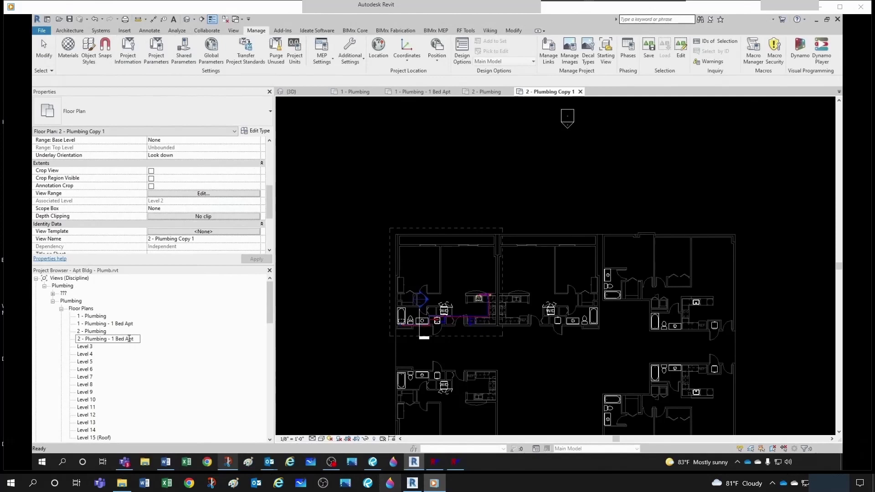
pyautogui.press('Return')
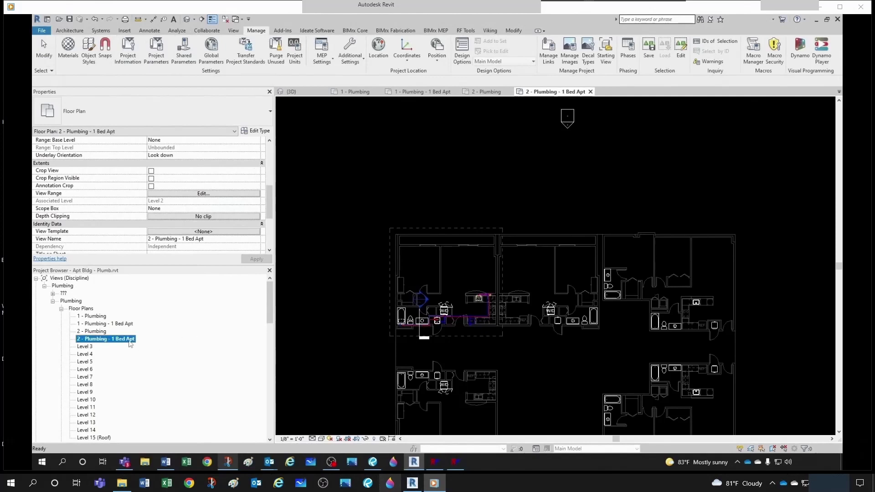
# Crop the new 2 - Plumbing - 1 Bed Apt plan by assigning it the 1 Bed Apt scope box.
pyautogui.scroll(-2, 438, 326)
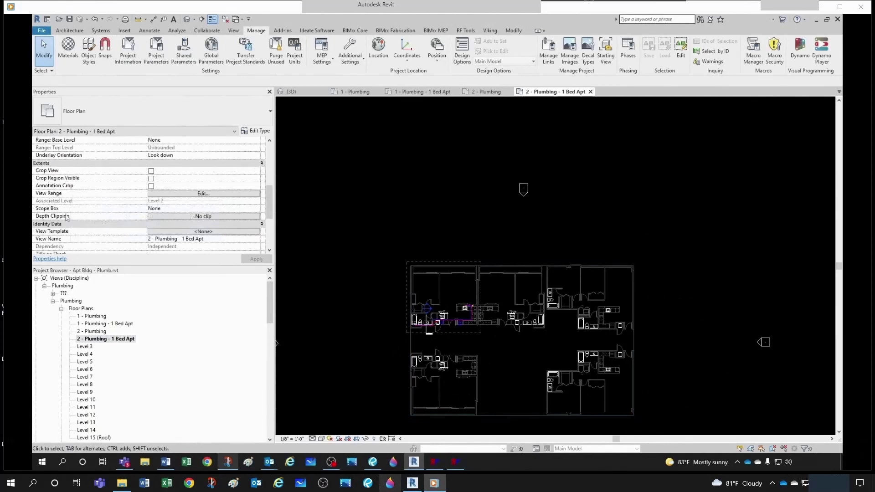
pyautogui.click(257, 209)
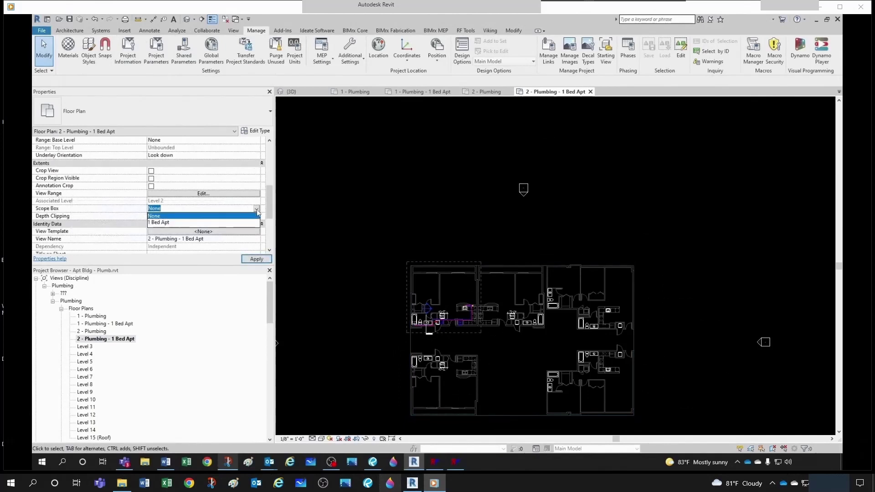
pyautogui.click(165, 223)
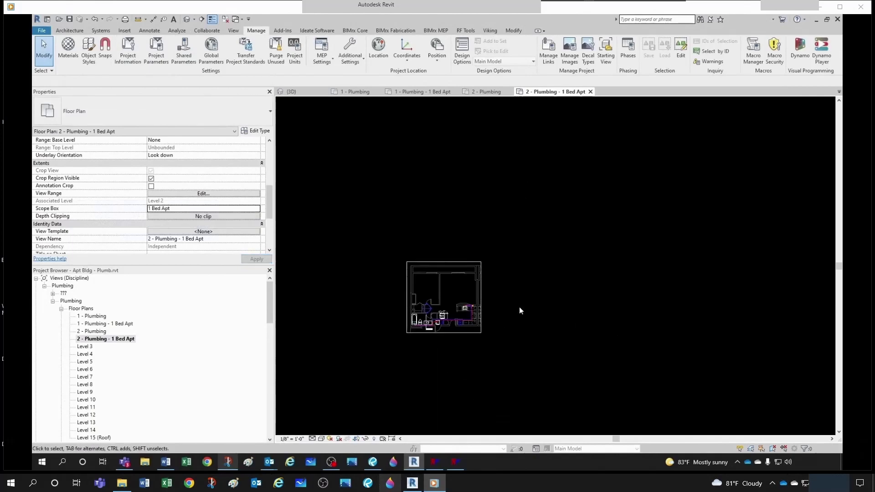
pyautogui.scroll(5, 428, 299)
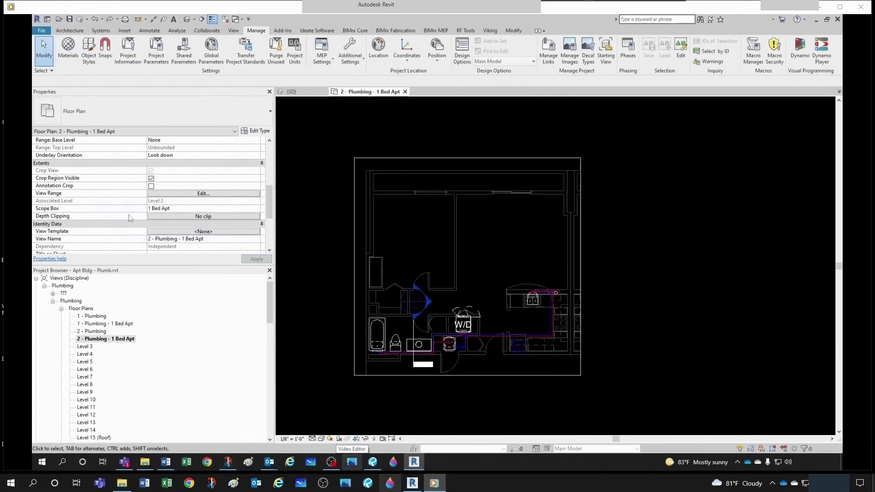
# Apply the AJS2D Drain-All Plan view template to the plan, then set the template back to None and dismiss the save reminder.
pyautogui.click(197, 233)
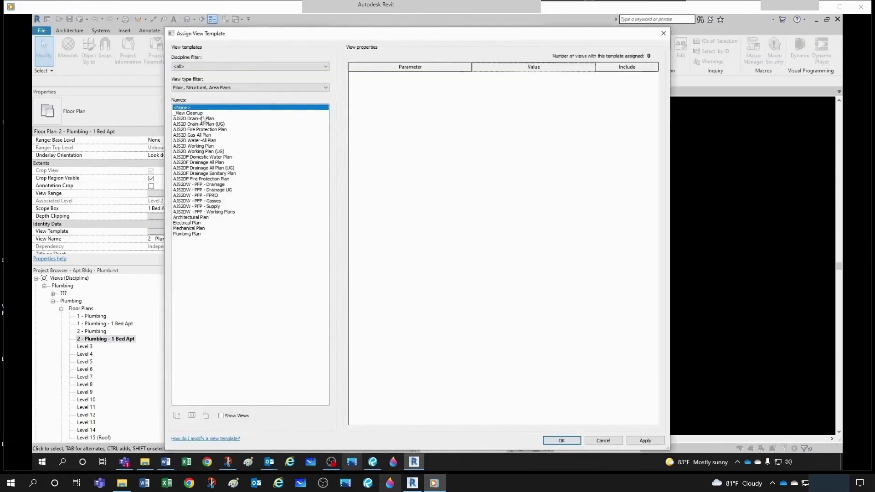
pyautogui.click(206, 118)
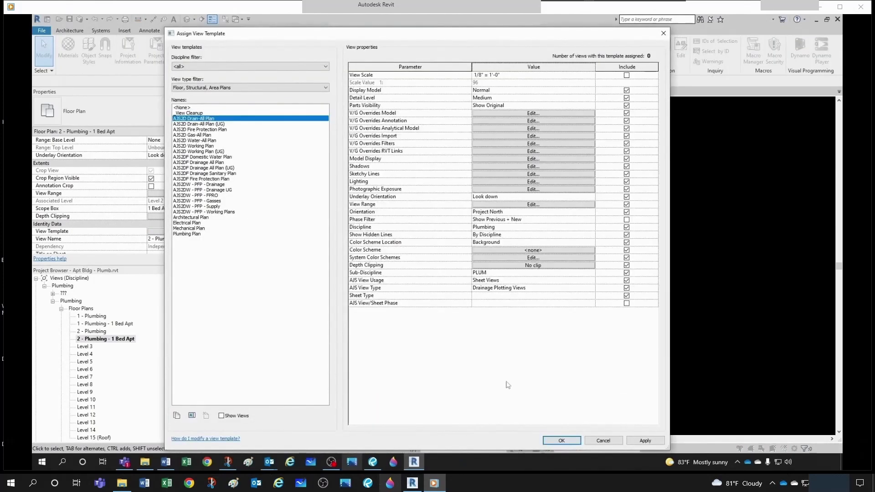
pyautogui.click(553, 441)
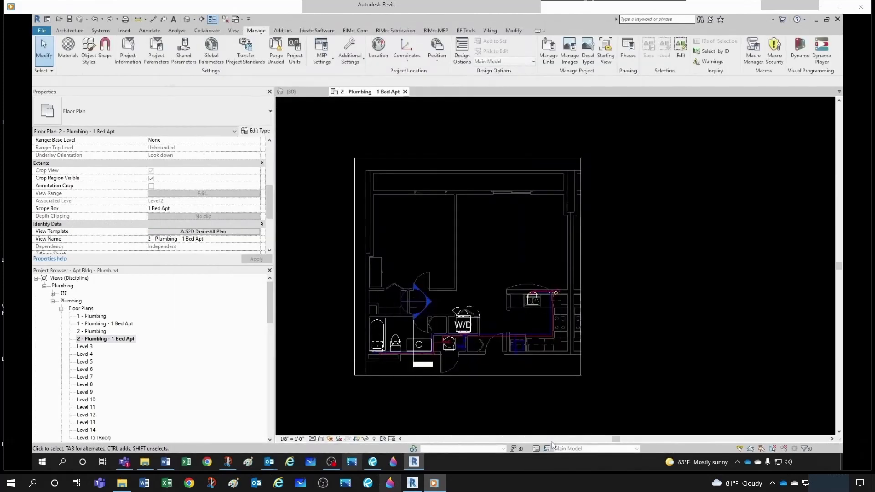
pyautogui.click(206, 231)
pyautogui.click(181, 108)
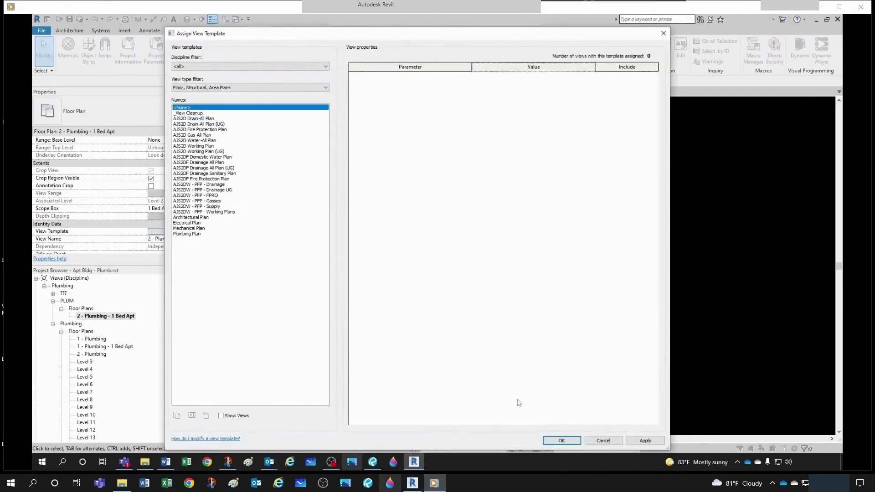
pyautogui.click(561, 441)
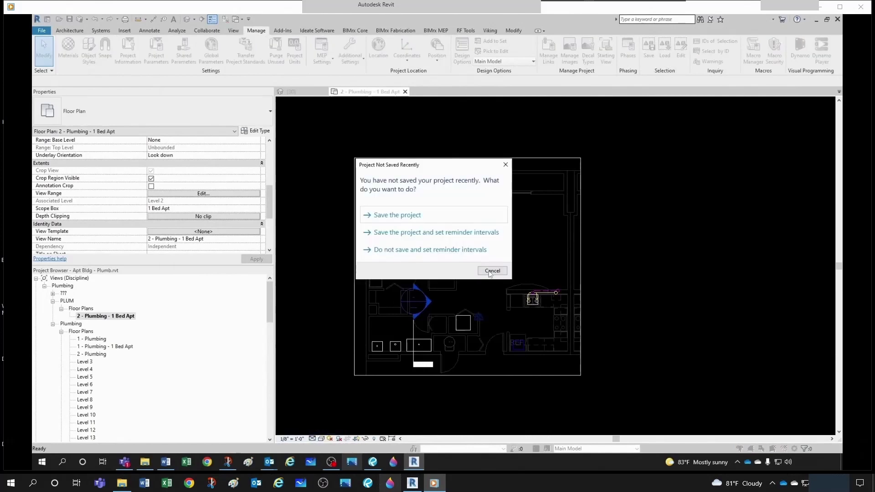
pyautogui.click(491, 272)
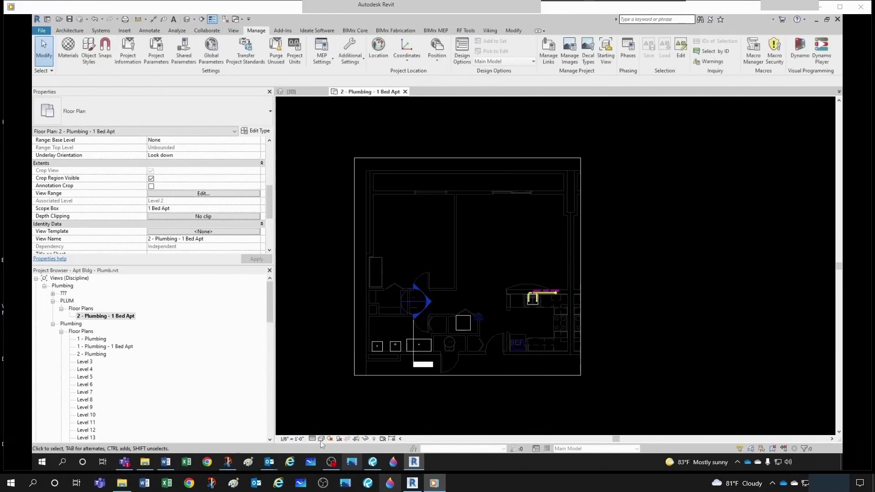
# Change the plan's visual style and set the view range's bottom and view depth offsets to -2' 0" from Level 2.
pyautogui.click(321, 440)
pyautogui.click(344, 389)
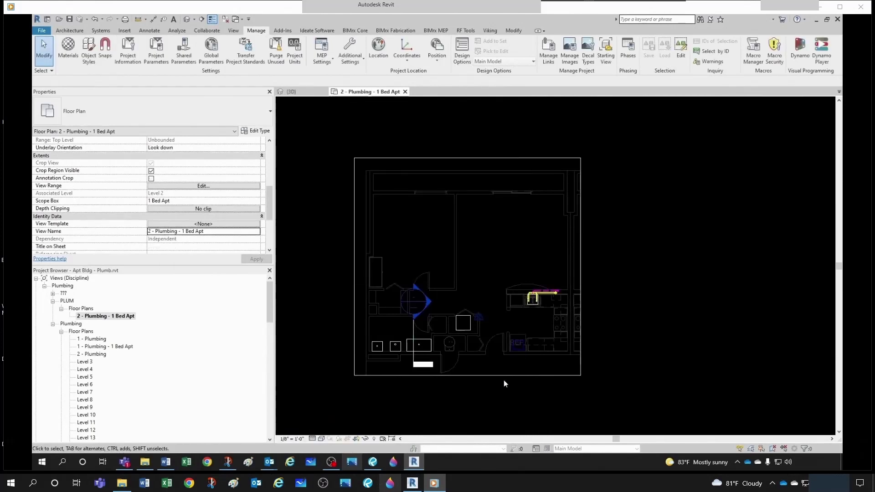
pyautogui.scroll(3, 504, 380)
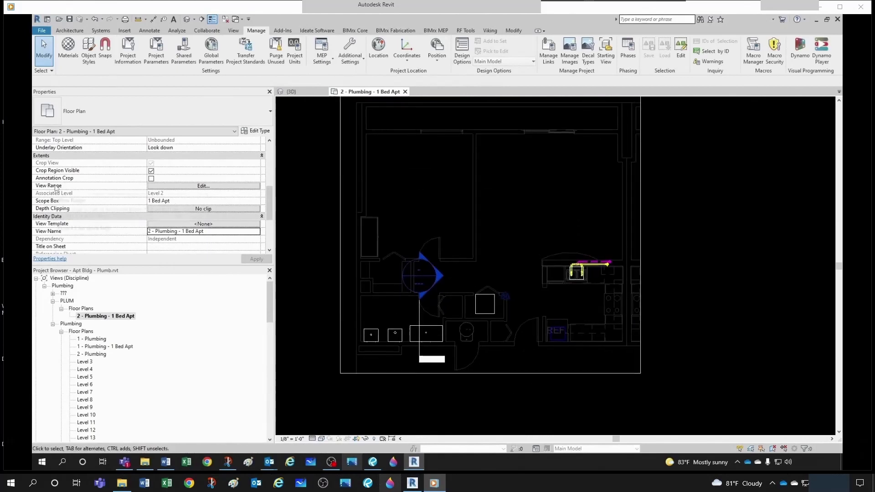
pyautogui.click(201, 186)
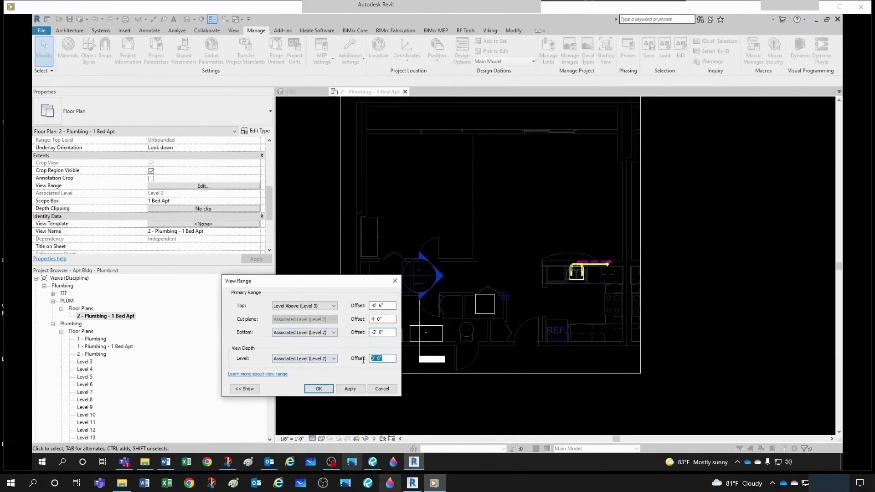
pyautogui.click(331, 388)
# Move the Section 1 marker so it cuts beside the washer/dryer and water heater, and adjust its far clip boundary to enclose them.
pyautogui.scroll(2, 471, 329)
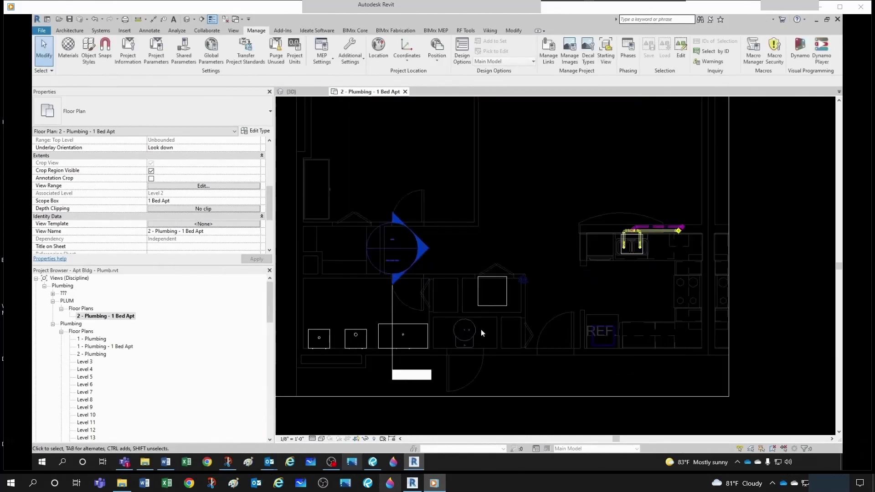
pyautogui.click(392, 310)
pyautogui.scroll(1, 393, 310)
pyautogui.moveTo(392, 310); pyautogui.dragTo(498, 296)
pyautogui.moveTo(516, 325)
pyautogui.mouseDown()
pyautogui.moveTo(556, 328)
pyautogui.moveTo(553, 336)
pyautogui.mouseUp()
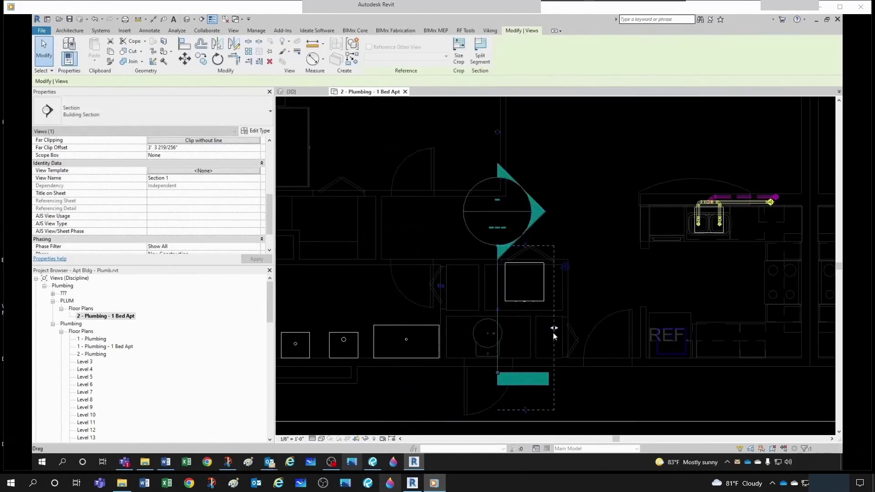
# Open the Section 1 view and extend the upper edge of its crop region farther above Level 2.
pyautogui.doubleClick(536, 223)
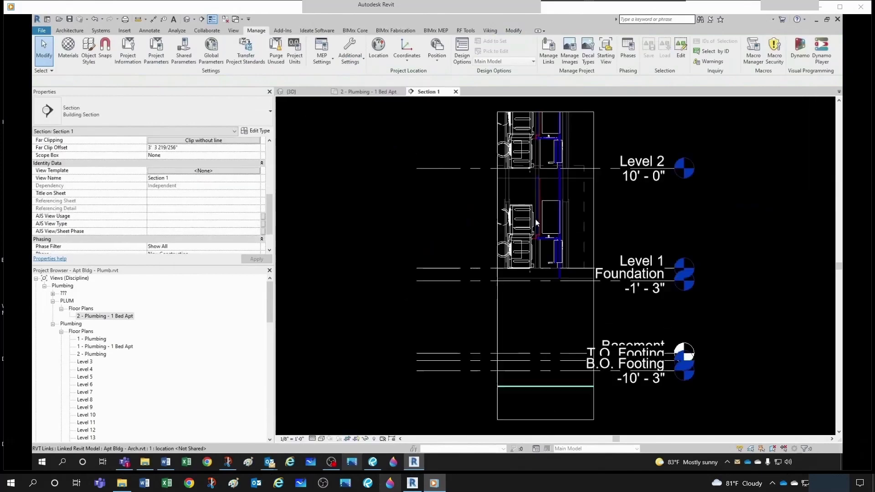
pyautogui.scroll(5, 555, 147)
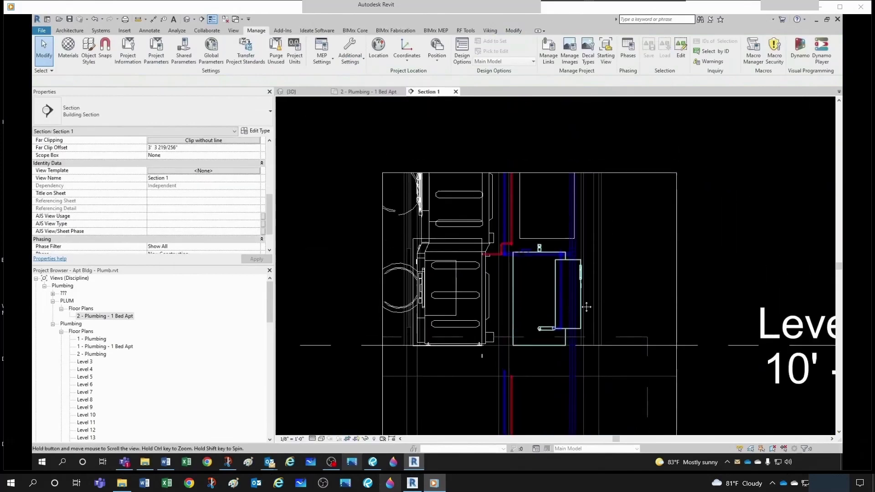
pyautogui.moveTo(451, 348); pyautogui.dragTo(478, 312, button='middle')
pyautogui.scroll(-3, 497, 314)
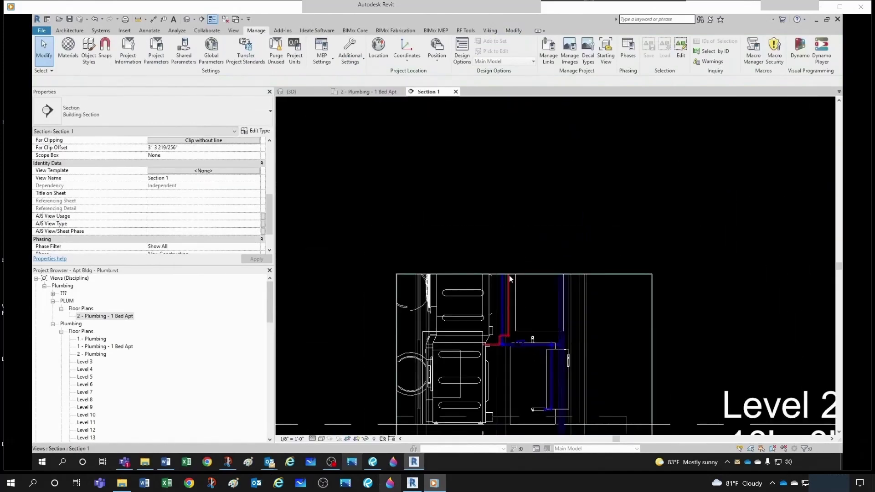
pyautogui.click(522, 276)
pyautogui.moveTo(523, 276); pyautogui.dragTo(519, 186)
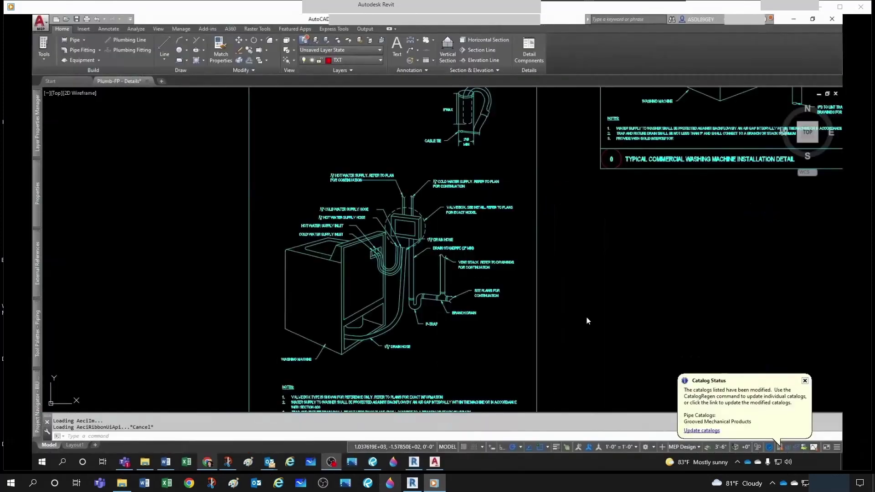
# Examine the washing machine installation detail and the valve box variants in the AutoCAD Plumb-FP - Details drawing.
pyautogui.scroll(5, 347, 348)
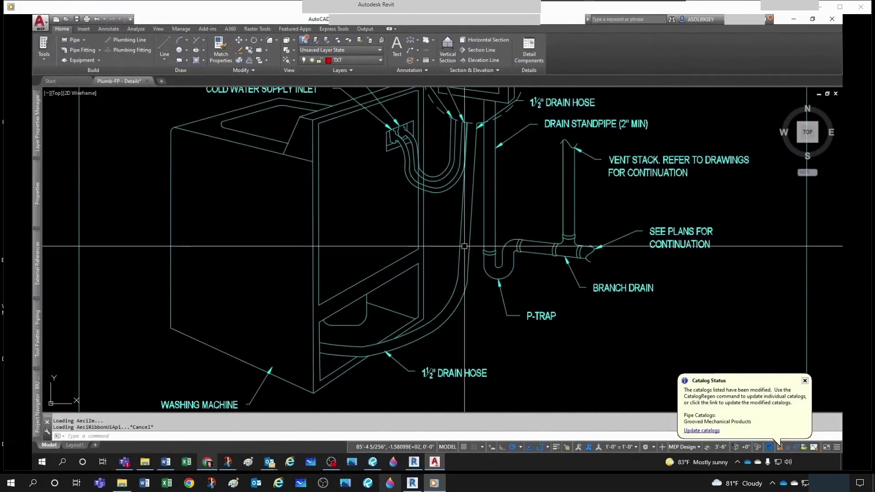
pyautogui.moveTo(468, 253)
pyautogui.mouseDown(button='middle')
pyautogui.moveTo(449, 368)
pyautogui.moveTo(443, 288)
pyautogui.moveTo(439, 311)
pyautogui.mouseUp(button='middle')
pyautogui.scroll(2, 455, 251)
pyautogui.scroll(-2, 438, 310)
pyautogui.scroll(-2, 431, 262)
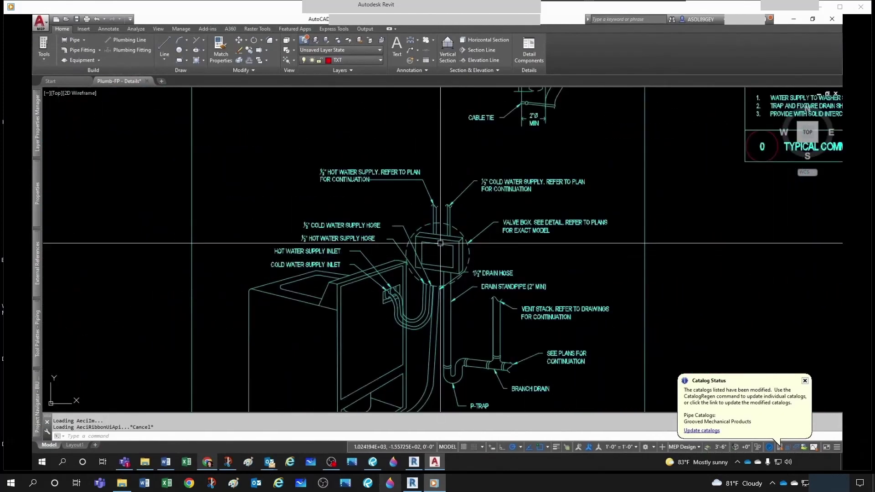
pyautogui.moveTo(431, 244); pyautogui.dragTo(441, 350, button='middle')
pyautogui.scroll(-2, 372, 170)
pyautogui.moveTo(372, 170)
pyautogui.mouseDown(button='middle')
pyautogui.moveTo(400, 275)
pyautogui.moveTo(400, 382)
pyautogui.mouseUp(button='middle')
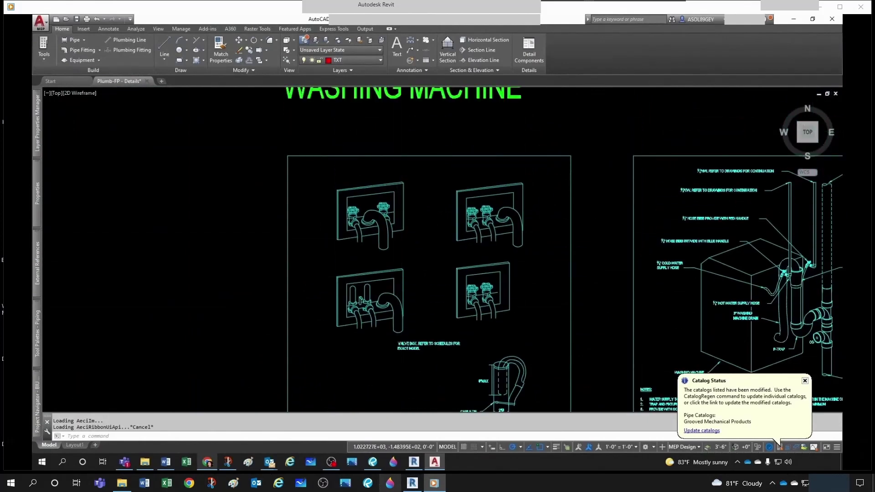
pyautogui.scroll(2, 401, 259)
pyautogui.scroll(-1, 369, 213)
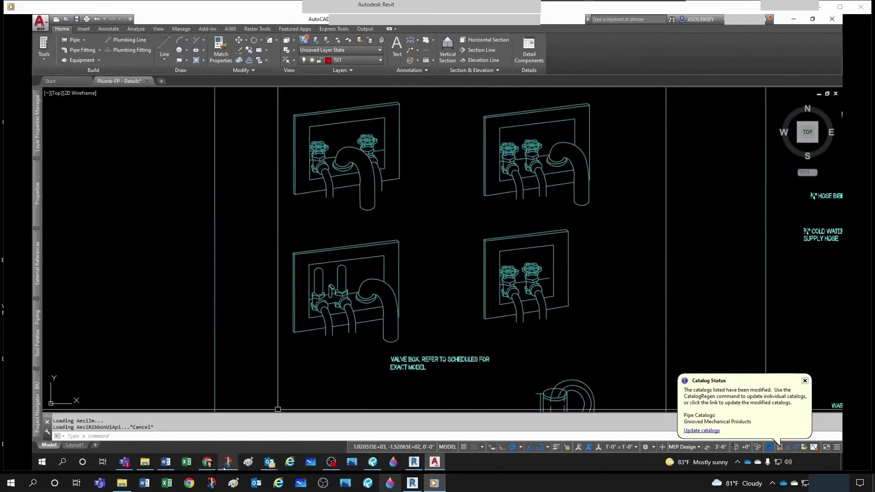
# Switch to Chrome and look over Grainger's WATER-TITE washing machine outlet box product page.
pyautogui.click(207, 461)
pyautogui.click(220, 208)
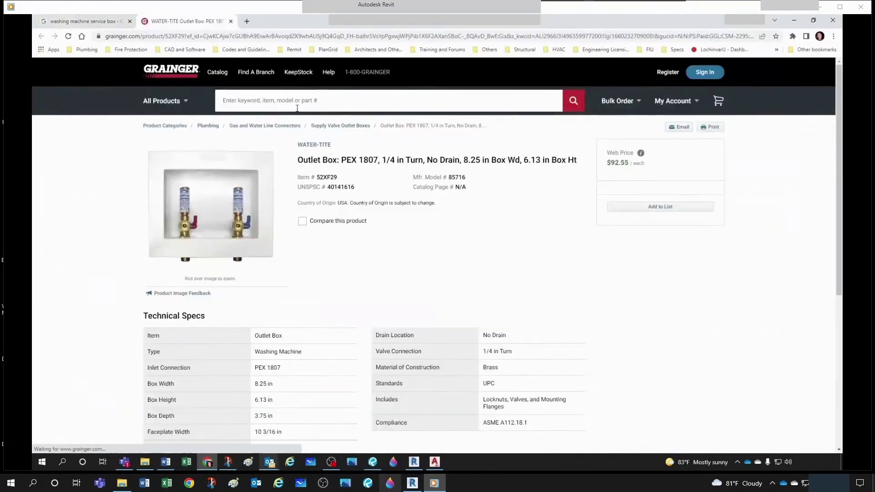
pyautogui.scroll(-1, 236, 328)
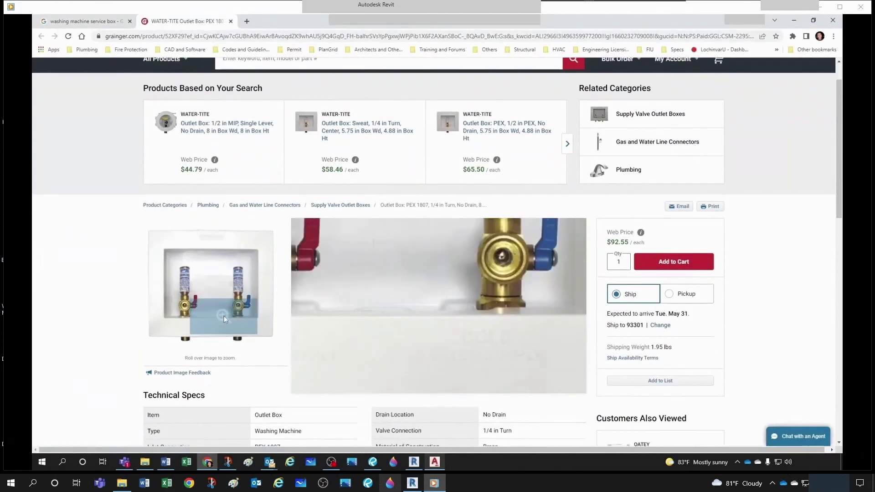
# Return to the AutoCAD drawing and examine the standpipe, P-trap, vent stack and branch drain in the washing machine detail.
pyautogui.click(795, 21)
pyautogui.scroll(-3, 449, 225)
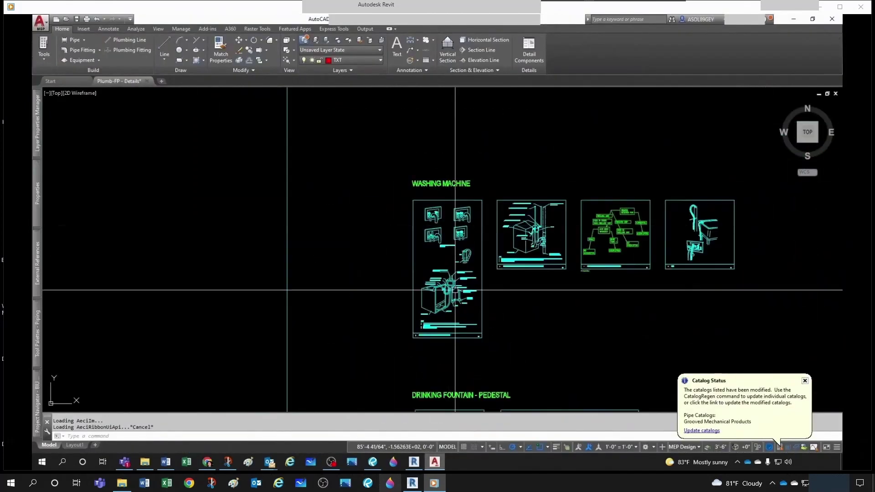
pyautogui.scroll(5, 393, 228)
pyautogui.scroll(-2, 418, 246)
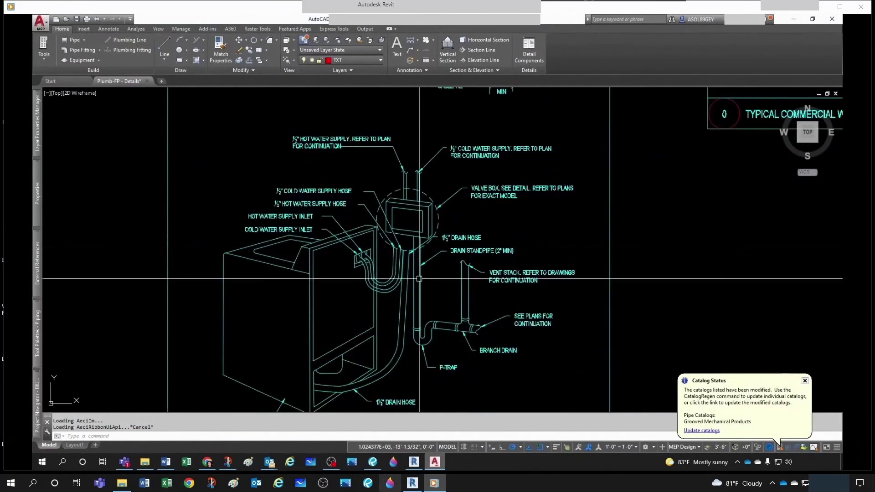
pyautogui.scroll(3, 460, 291)
pyautogui.scroll(-5, 469, 315)
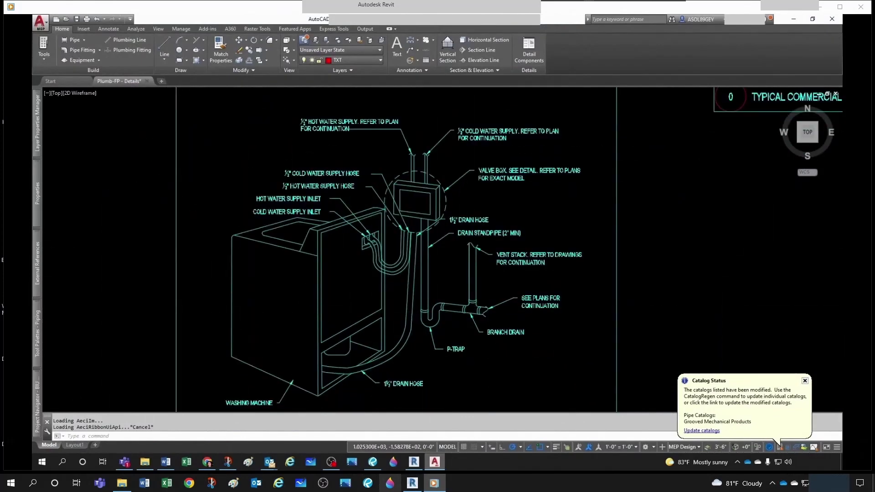
pyautogui.scroll(5, 474, 325)
pyautogui.moveTo(473, 325); pyautogui.dragTo(463, 359, button='middle')
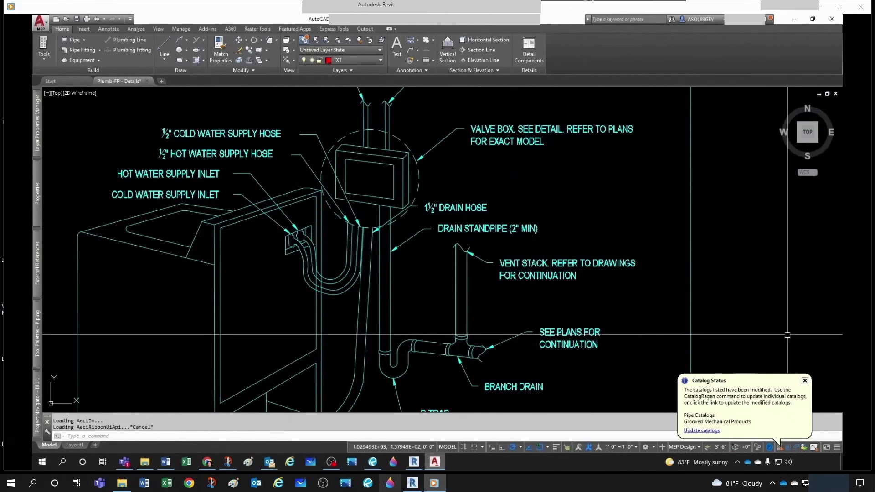
# Switch to the Revit 2 - Plumbing - 1 Bed Apt plan and draw a short 1 1/2" AJS - Waste (Generic) pipe from the washer/dryer's drain connector.
pyautogui.hotkey('alt', 'Tab')
pyautogui.click(378, 92)
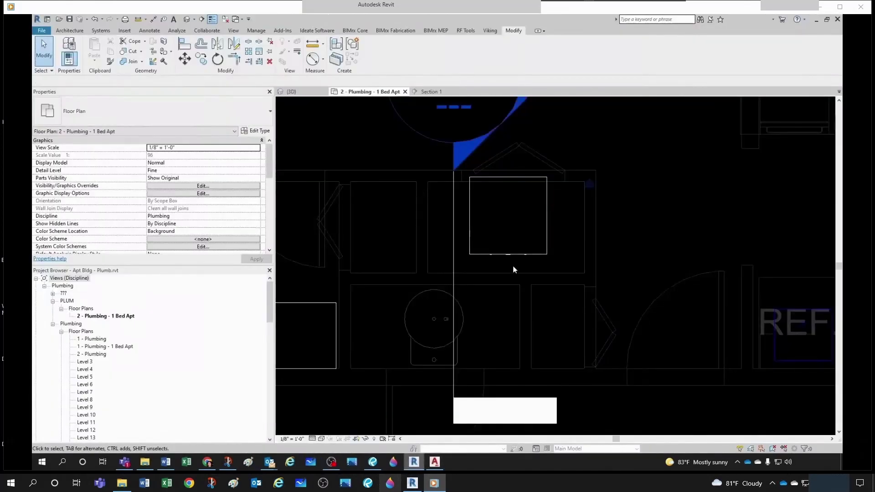
pyautogui.scroll(1, 512, 265)
pyautogui.click(513, 253)
pyautogui.scroll(2, 511, 314)
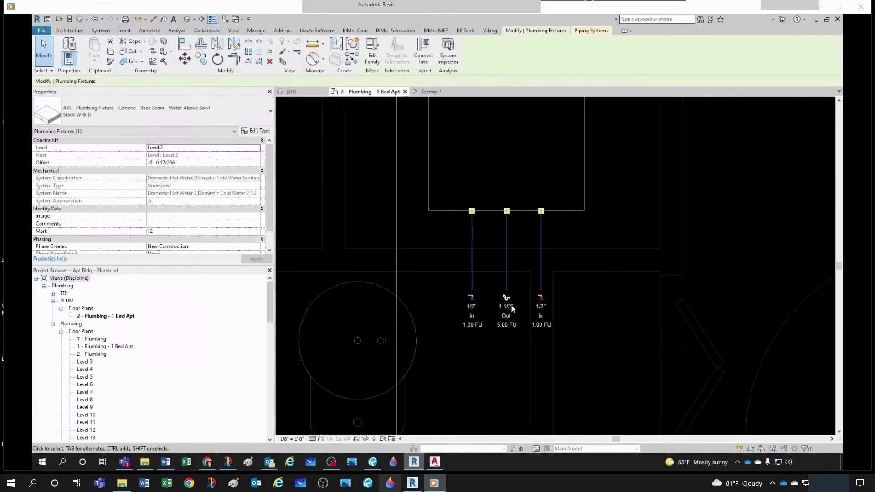
pyautogui.click(505, 298)
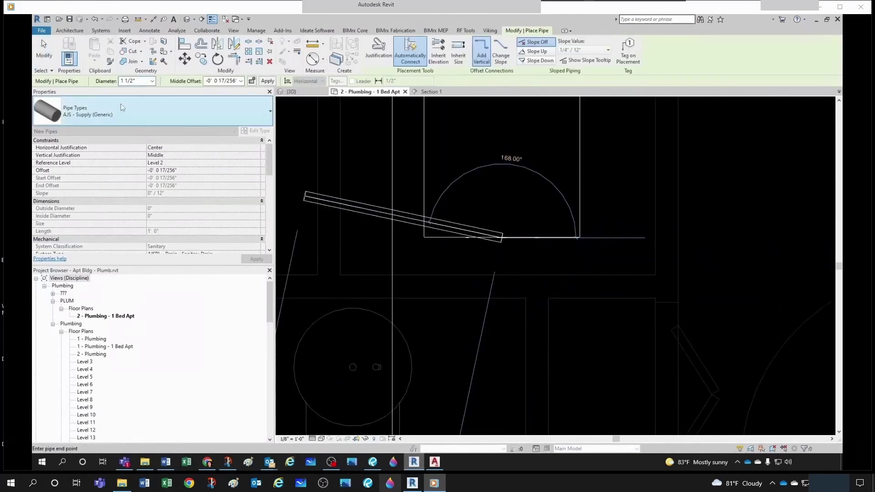
pyautogui.click(112, 118)
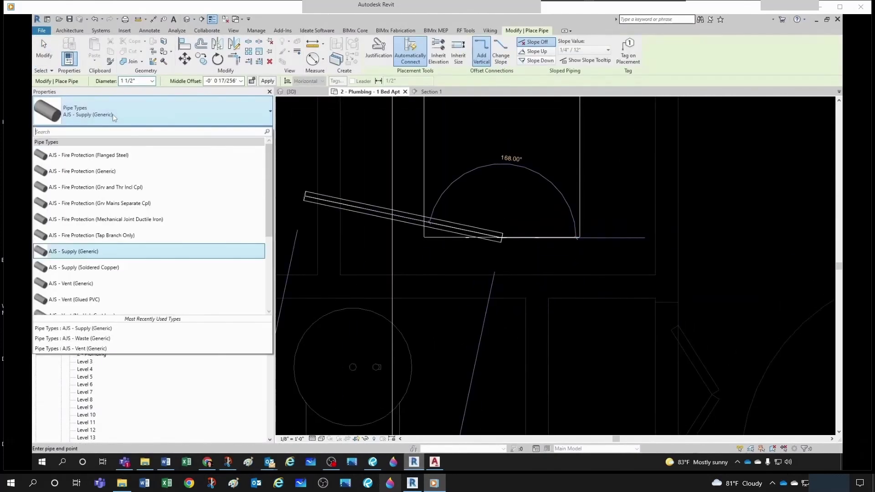
pyautogui.scroll(-3, 97, 183)
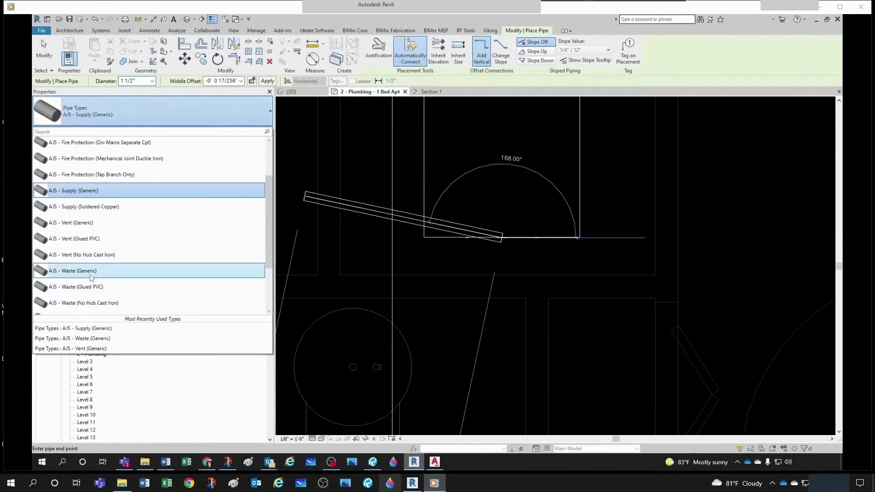
pyautogui.click(93, 273)
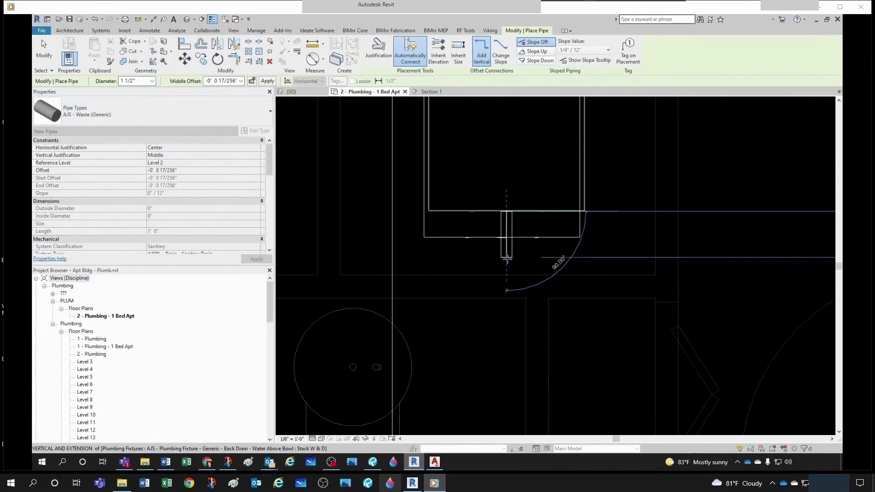
pyautogui.scroll(1, 505, 253)
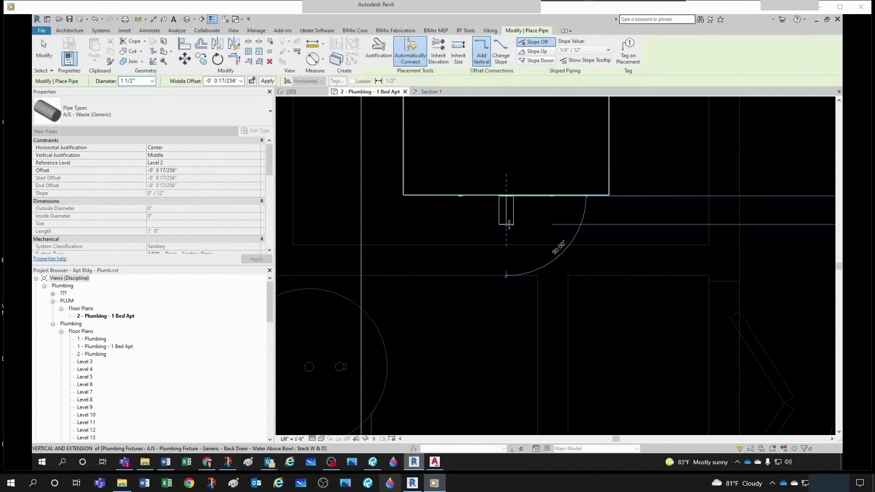
pyautogui.click(508, 225)
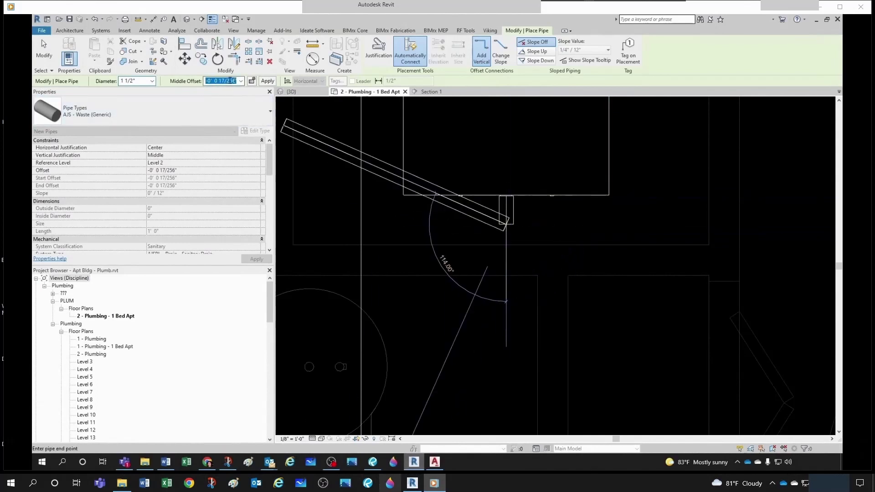
# Raise the washer drain to a 4' 0" middle offset, run it sideways behind the unit, and turn it away from the washer.
pyautogui.press('Return')
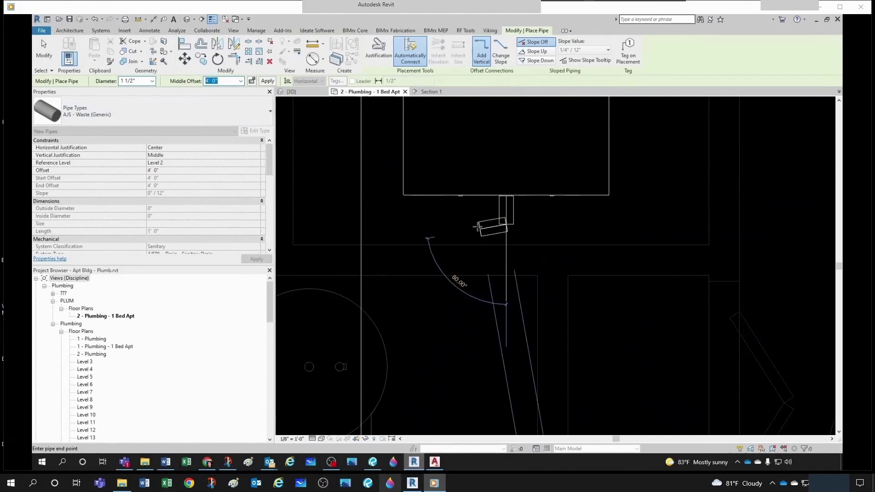
pyautogui.click(436, 224)
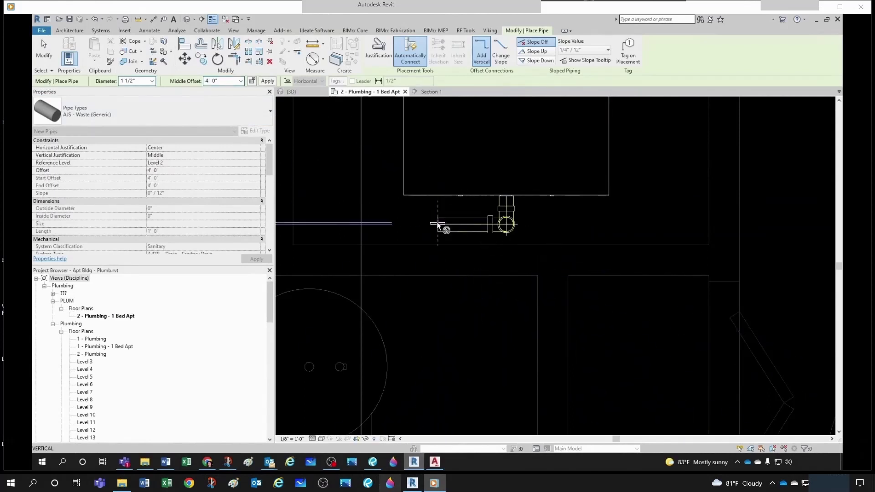
pyautogui.click(440, 261)
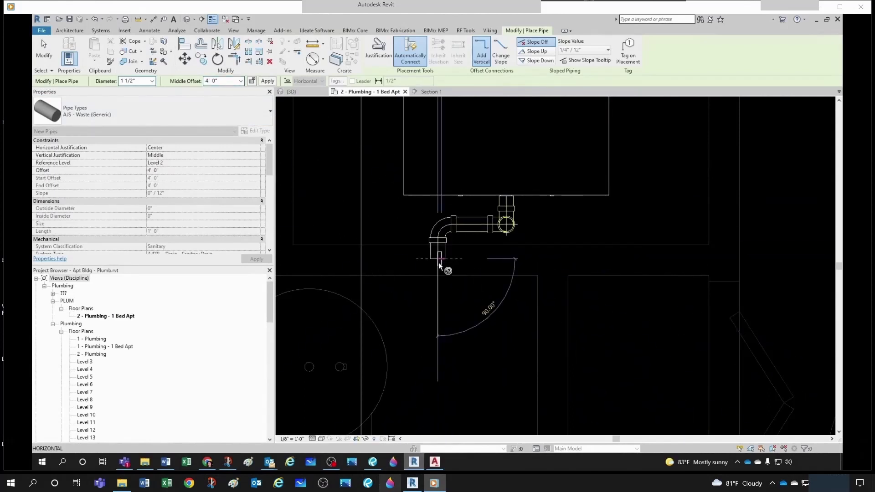
pyautogui.press('Escape')
pyautogui.press('Escape')
pyautogui.click(472, 235)
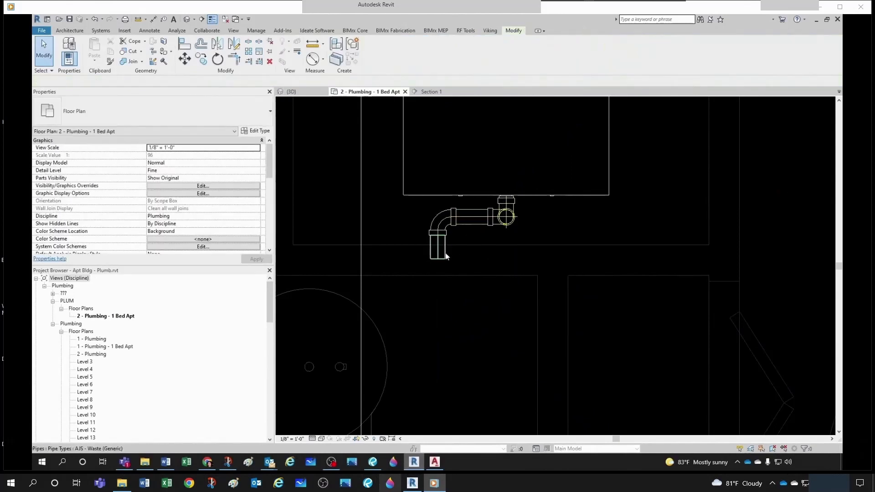
# Drop the waste pipe from its open end to a 2' 0" middle offset and extend it horizontally toward the water heater side.
pyautogui.rightClick(436, 261)
pyautogui.click(461, 73)
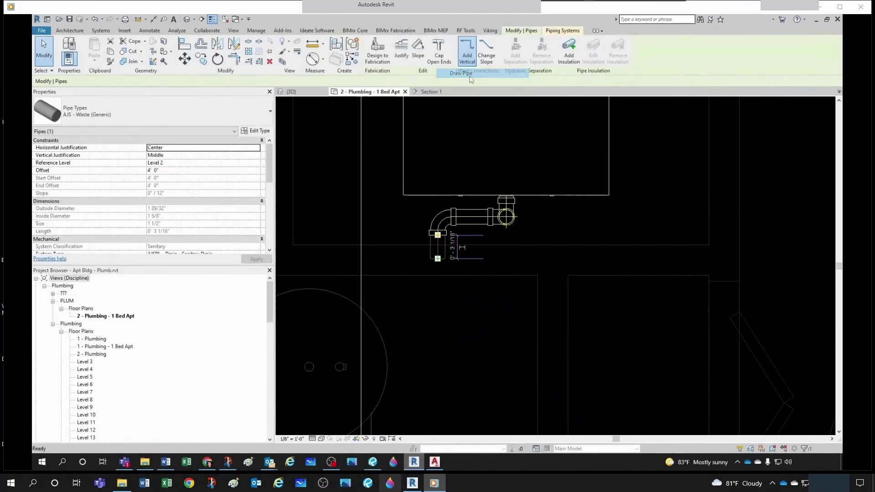
pyautogui.click(217, 81)
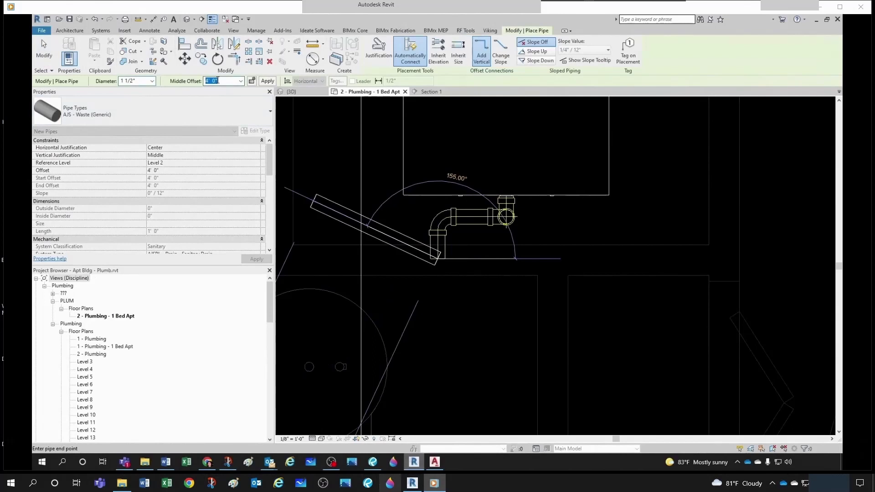
pyautogui.write('2')
pyautogui.press('Return')
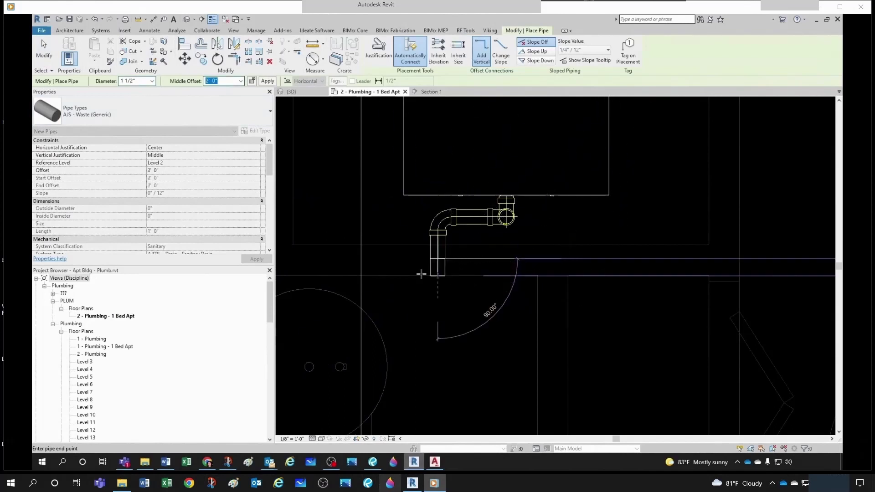
pyautogui.click(352, 259)
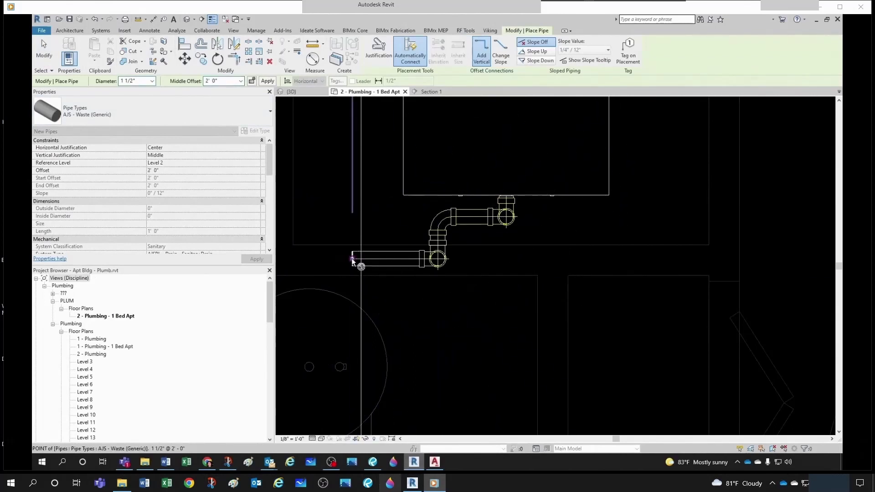
pyautogui.press('Escape')
pyautogui.press('Escape')
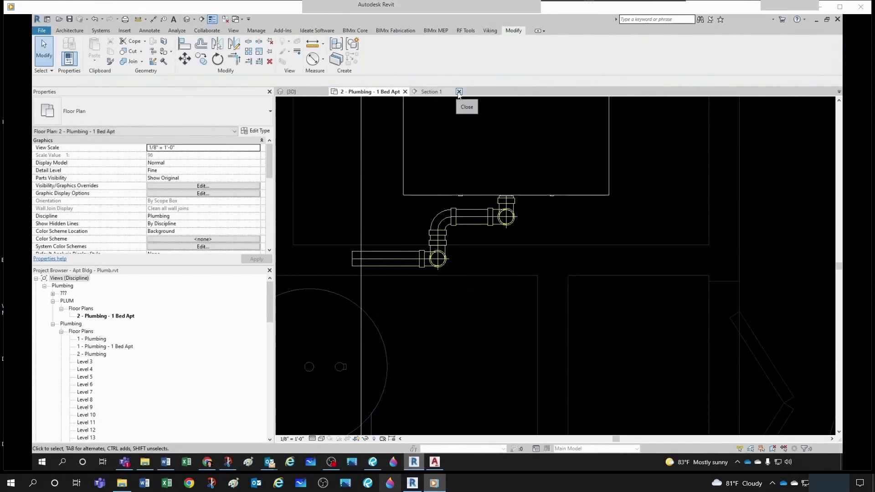
# Close the Section 1 view and tile the plan beside the 3D view, framed on the new washer drain piping.
pyautogui.click(458, 92)
pyautogui.press('w')
pyautogui.press('t')
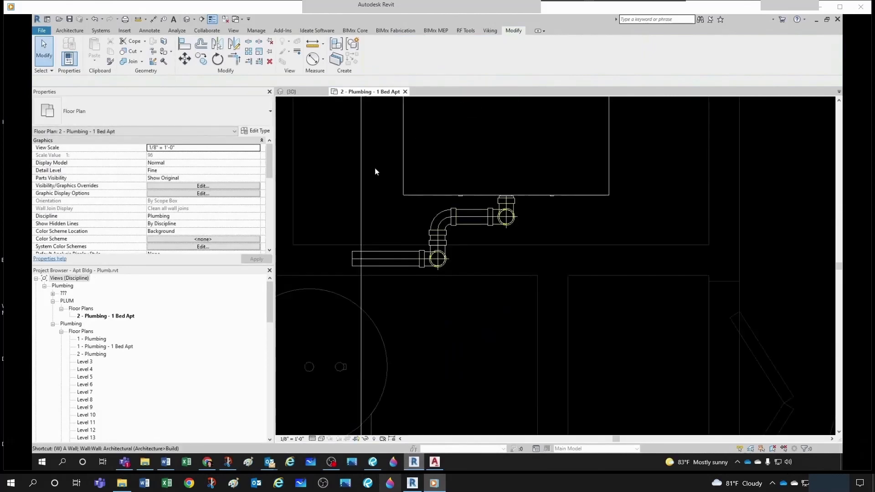
pyautogui.click(688, 321)
pyautogui.moveTo(736, 279); pyautogui.dragTo(733, 282, button='middle')
pyautogui.scroll(10, 732, 282)
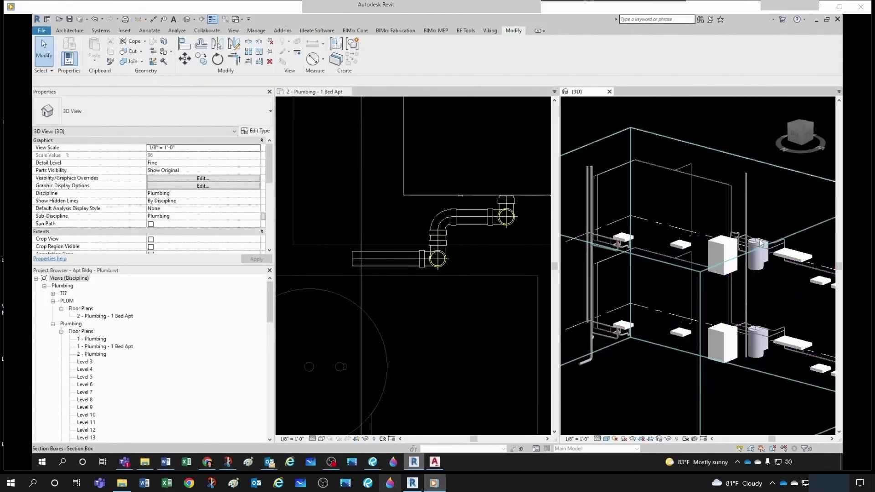
pyautogui.scroll(2, 671, 269)
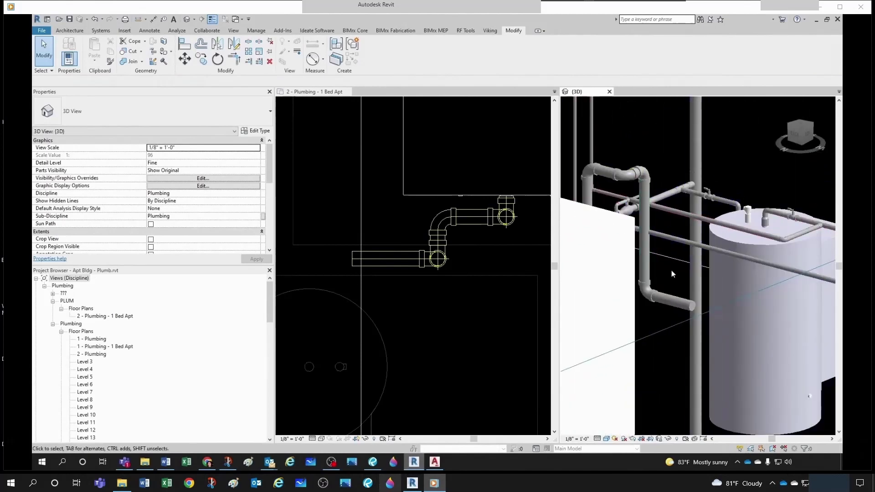
# Replace the bend at the foot of the washer standpipe with a P-trap.
pyautogui.click(641, 291)
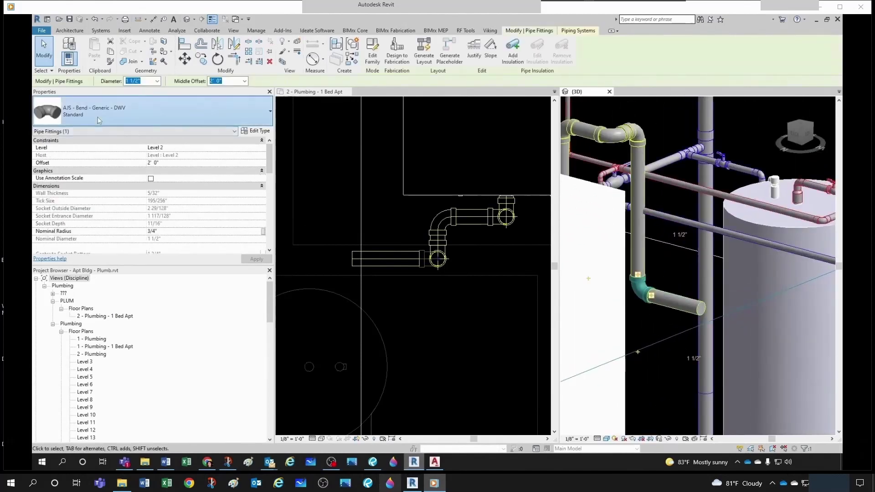
pyautogui.click(98, 117)
pyautogui.click(67, 244)
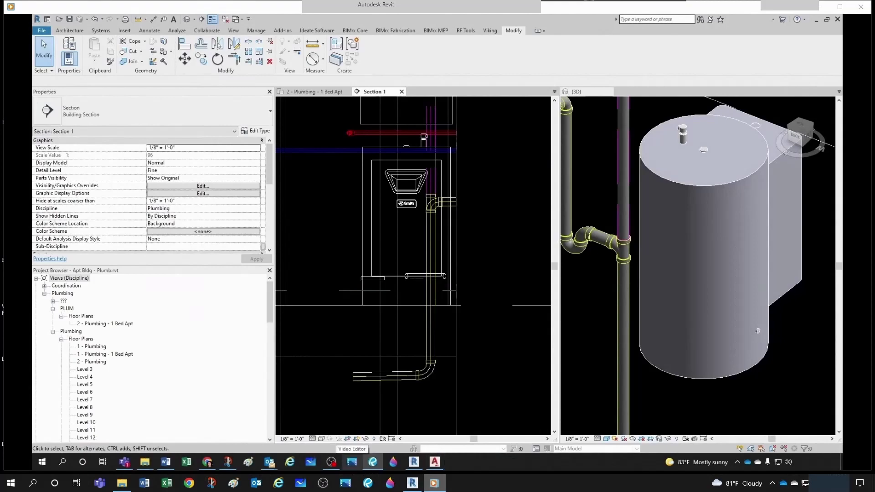
# Check the minimum trap size for clothes washers in Table 709.1 of the Chapter 07 - Sanitary Drainage PDF.
pyautogui.moveTo(842, 16); pyautogui.dragTo(417, 53)
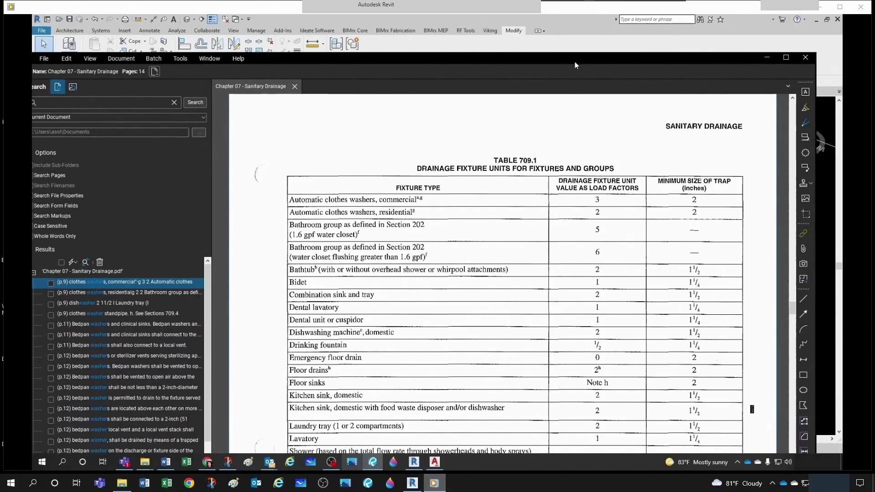
pyautogui.moveTo(575, 61); pyautogui.dragTo(841, 109)
# Split the vertical washer standpipe just below its upper bend in the 3D view.
pyautogui.keyDown('shift'); pyautogui.moveTo(578, 279); pyautogui.dragTo(602, 277, button='middle'); pyautogui.keyUp('shift')
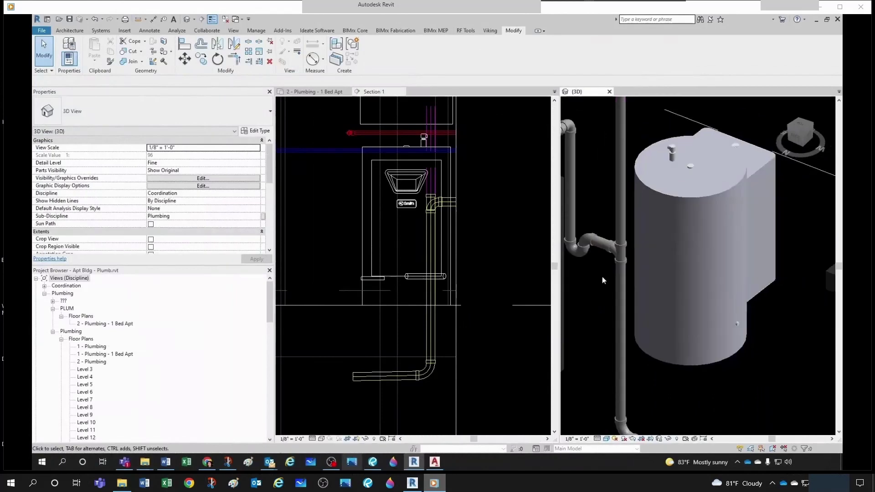
pyautogui.scroll(1, 590, 196)
pyautogui.press('s')
pyautogui.press('l')
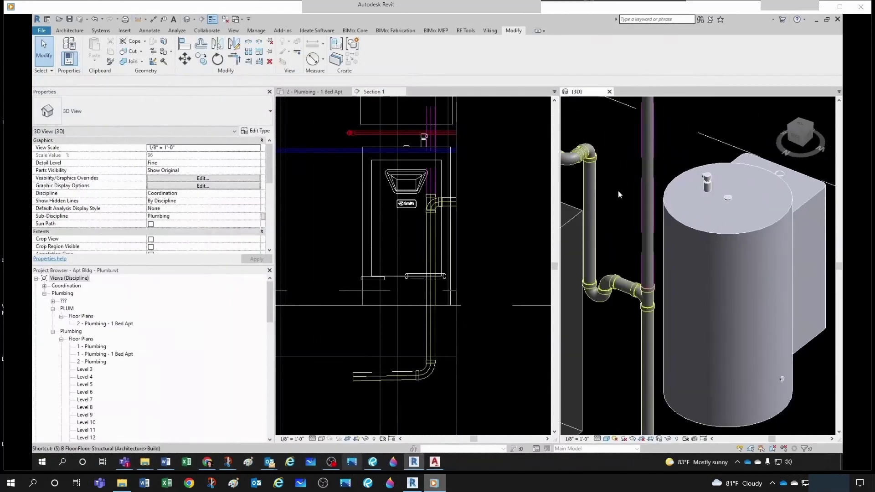
pyautogui.scroll(1, 599, 202)
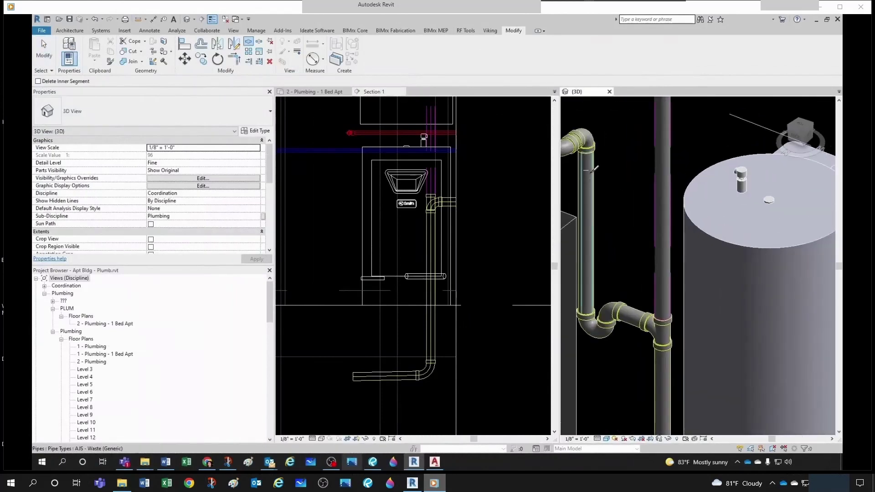
pyautogui.click(592, 170)
pyautogui.press('Escape')
pyautogui.scroll(-2, 608, 179)
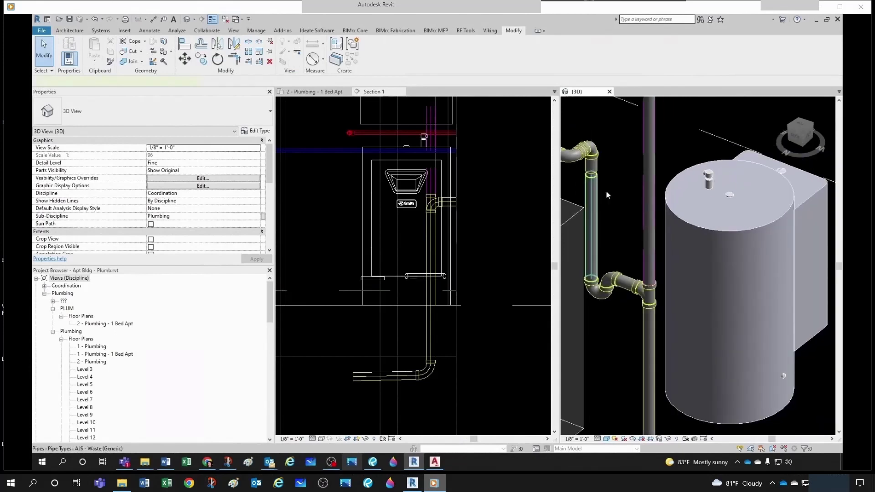
# Select the drain piping from the split standpipe through the P-trap to the bottom horizontal run and set its diameter to 2".
pyautogui.scroll(-1, 606, 191)
pyautogui.click(606, 191)
pyautogui.press('Tab')
pyautogui.click(642, 344)
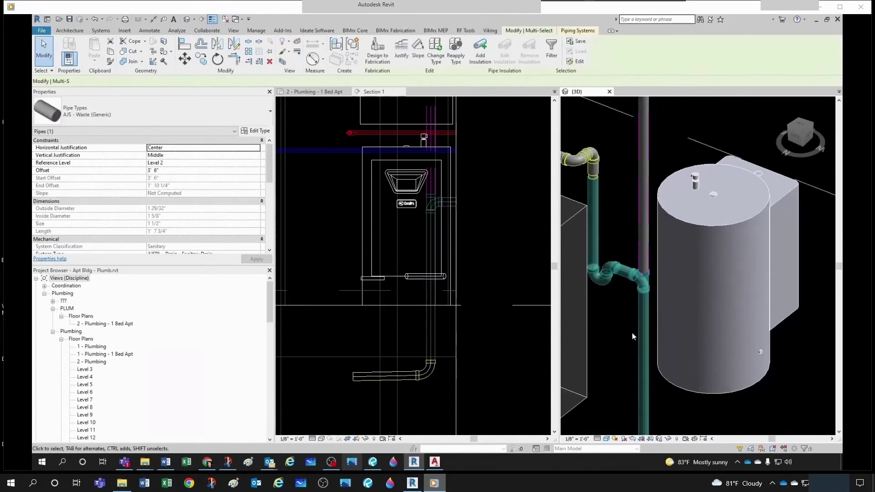
pyautogui.scroll(-2, 636, 339)
pyautogui.scroll(1, 658, 379)
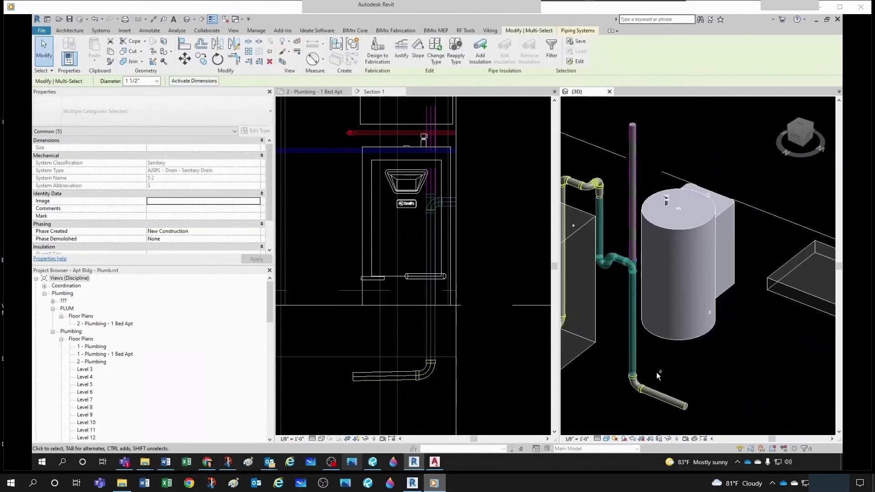
pyautogui.keyDown('ctrl'); pyautogui.moveTo(656, 372); pyautogui.dragTo(635, 400); pyautogui.keyUp('ctrl')
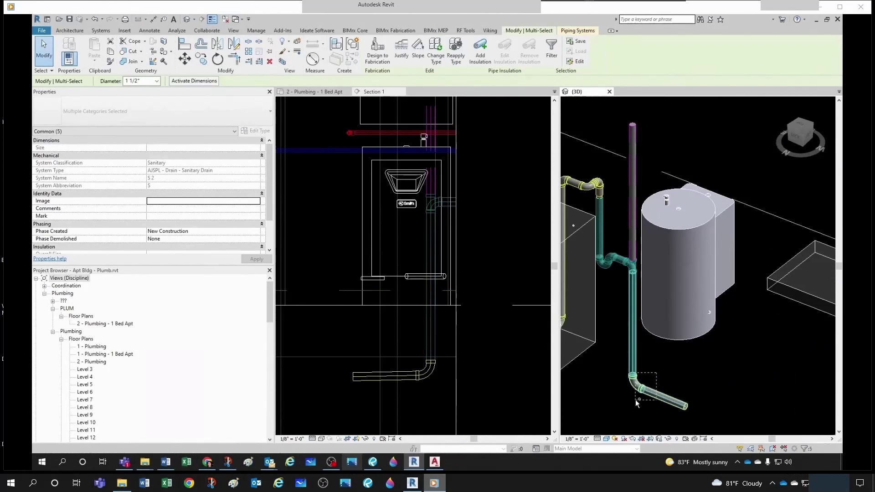
pyautogui.click(157, 83)
pyautogui.click(139, 122)
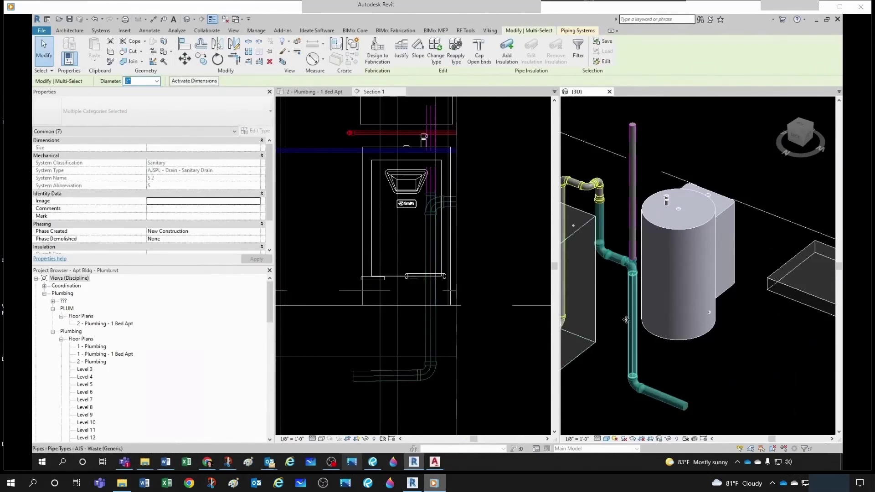
# Split the vertical vent pipe just above the stack tee in the 3D view and set the short lower segment's diameter to 2".
pyautogui.scroll(3, 627, 272)
pyautogui.press('Escape')
pyautogui.scroll(2, 627, 271)
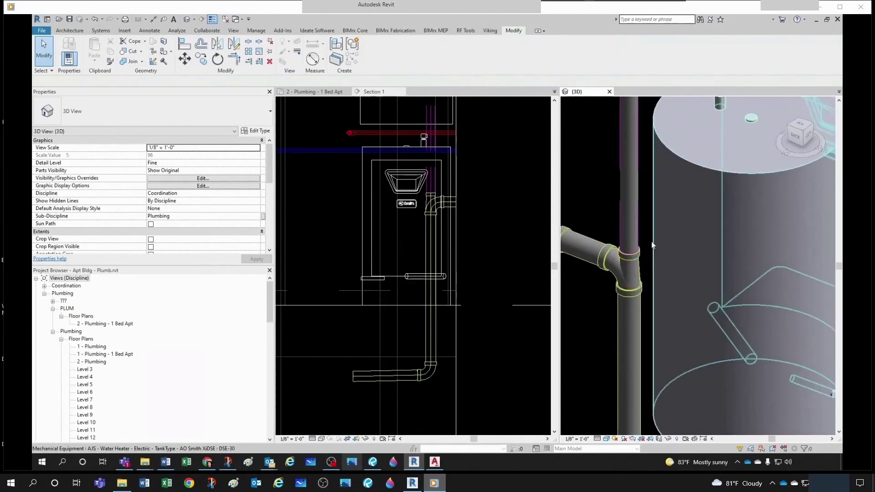
pyautogui.scroll(2, 651, 273)
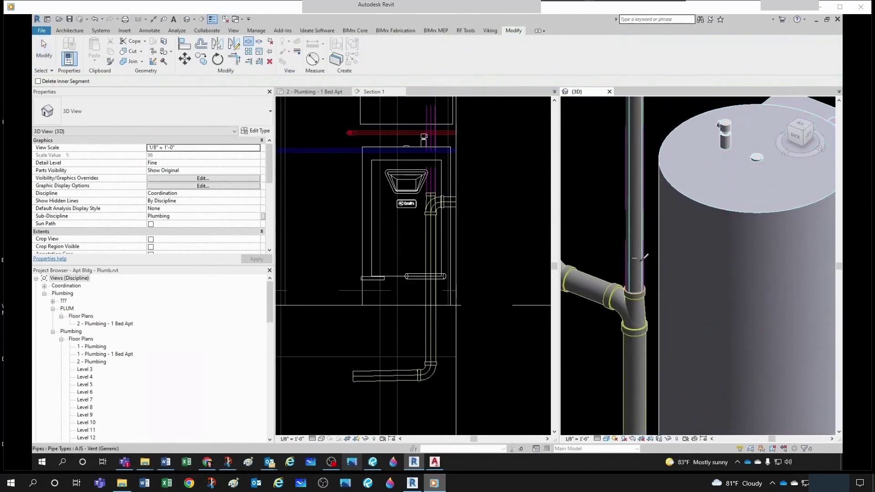
pyautogui.click(634, 273)
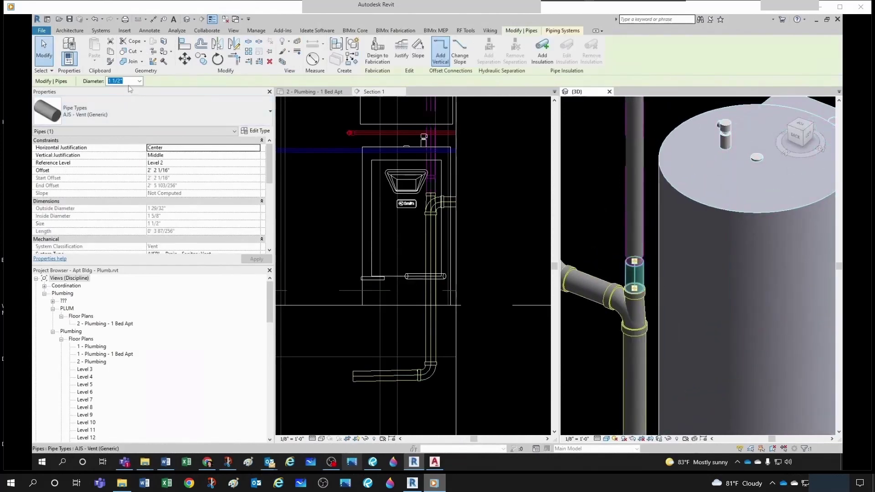
pyautogui.click(139, 81)
pyautogui.click(122, 121)
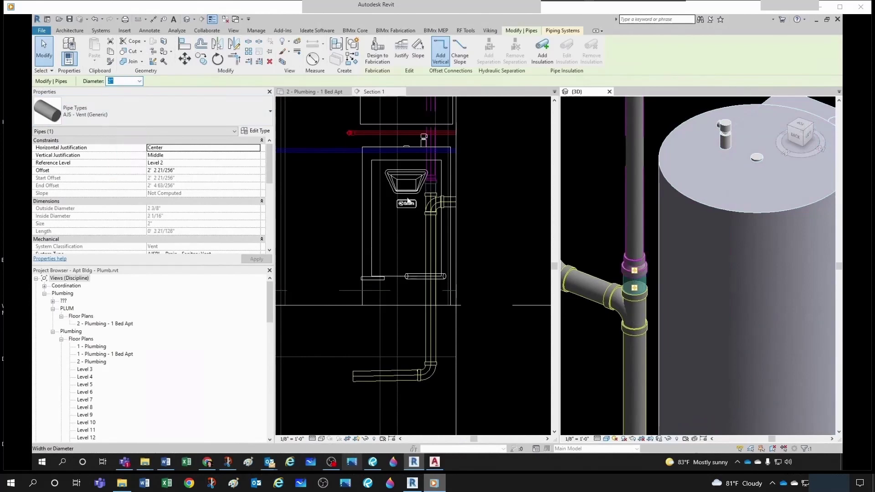
pyautogui.press('Escape')
pyautogui.scroll(-3, 642, 290)
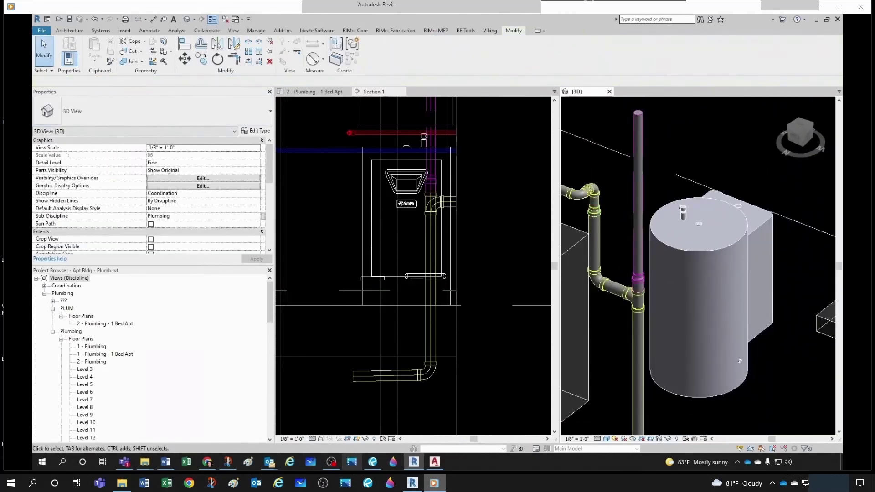
# Switch to Chrome and examine the WATER-TITE washing machine outlet box product page, returning to Revit.
pyautogui.click(209, 463)
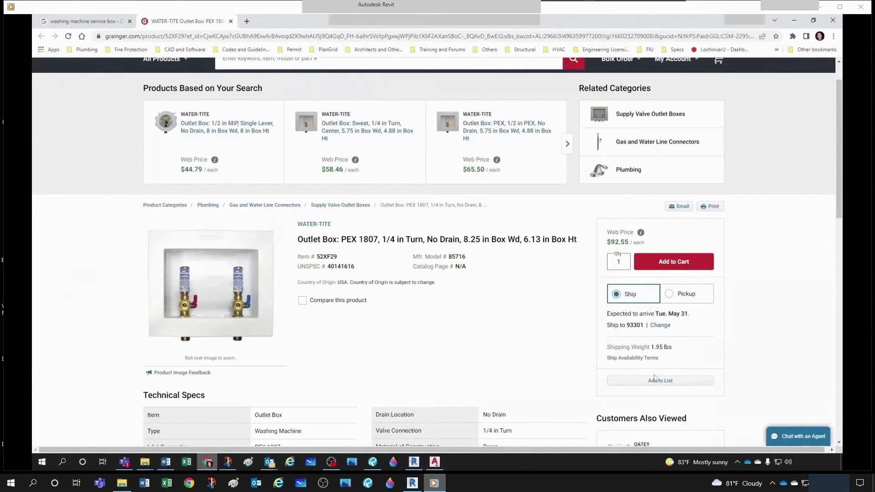
pyautogui.click(331, 461)
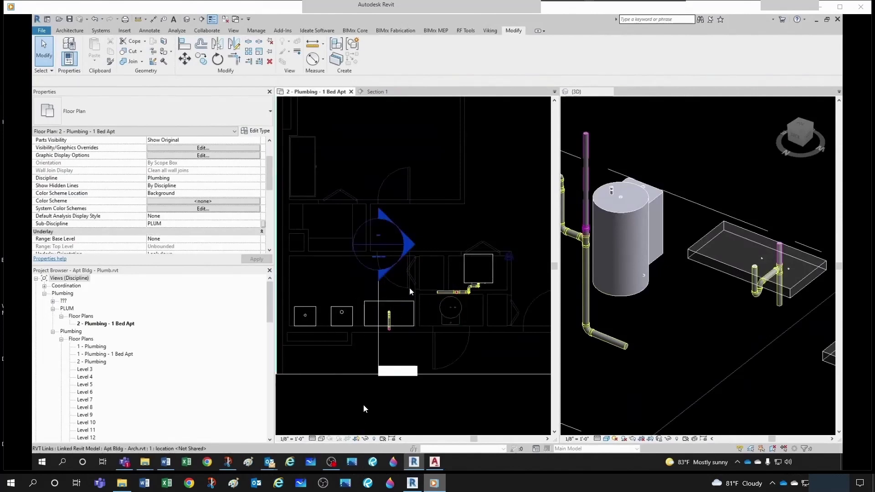
pyautogui.hotkey('ctrl', 'Tab')
pyautogui.moveTo(199, 445)
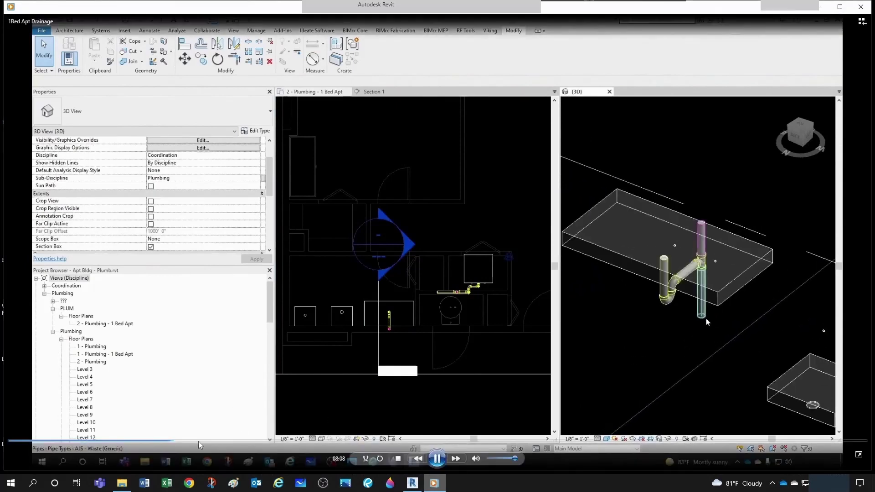
pyautogui.click(160, 441)
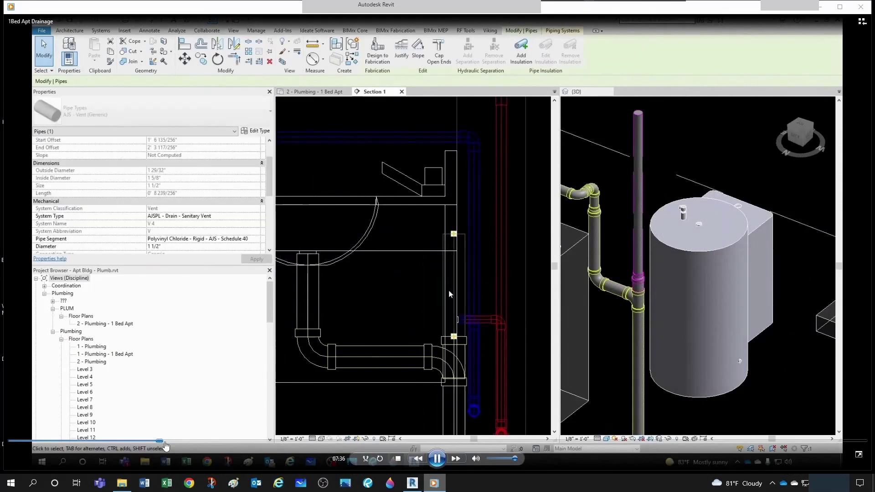
pyautogui.click(166, 442)
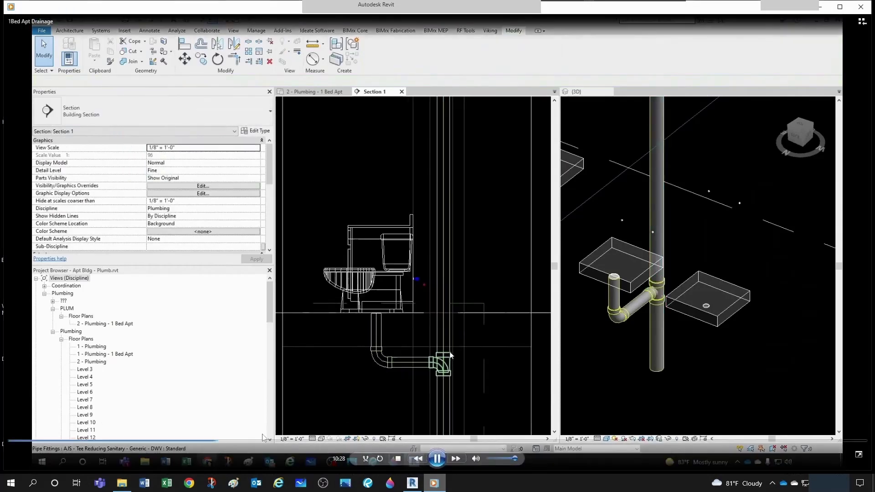
pyautogui.click(204, 441)
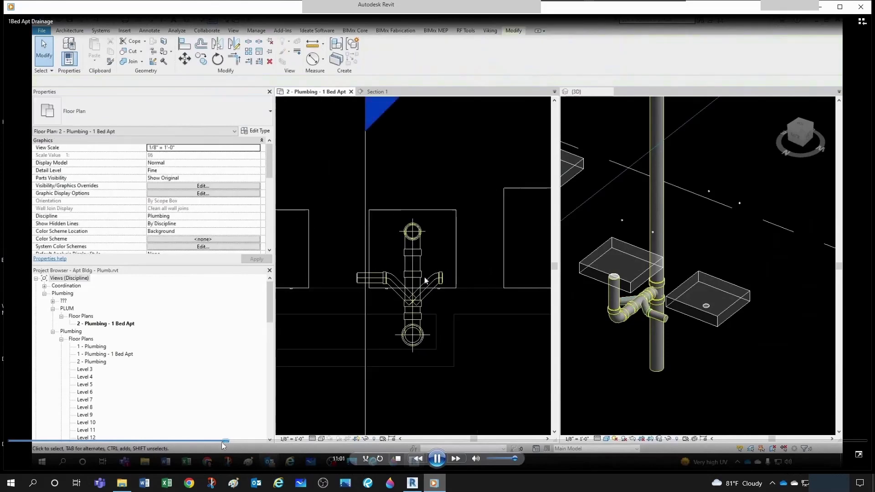
pyautogui.click(218, 440)
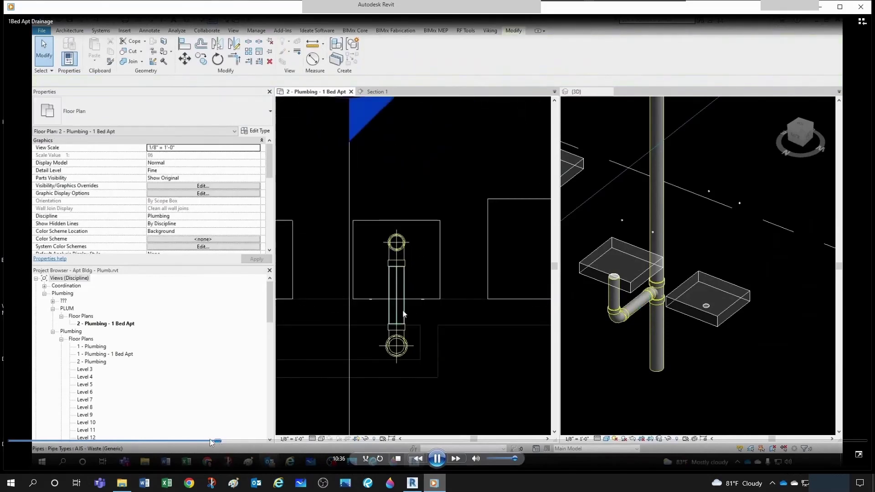
pyautogui.click(211, 441)
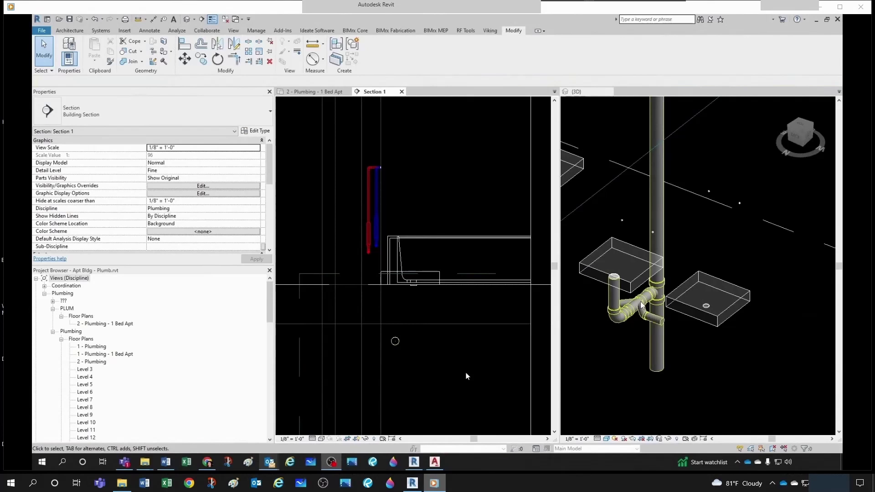
# Start a 2" vertical drain pipe below the bathtub's drain outlet in Section 1, using the AJS - Waste (Generic) pipe type.
pyautogui.click(413, 285)
pyautogui.scroll(3, 413, 286)
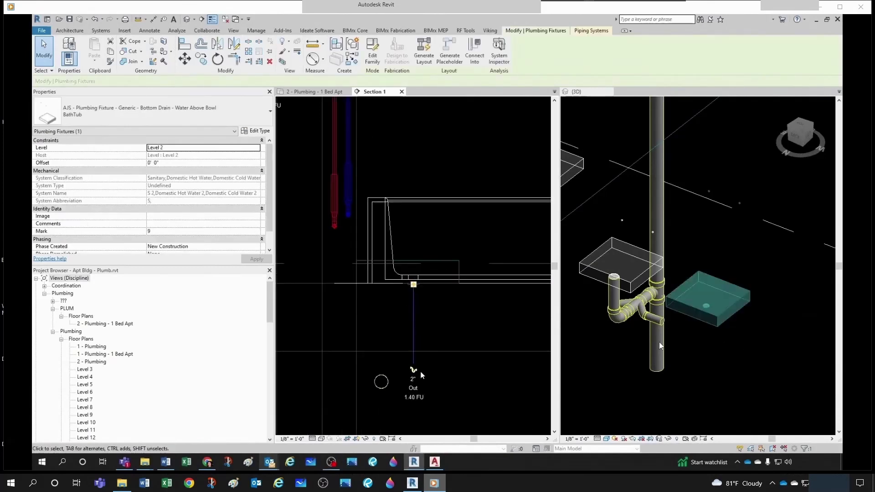
pyautogui.click(413, 284)
pyautogui.click(434, 303)
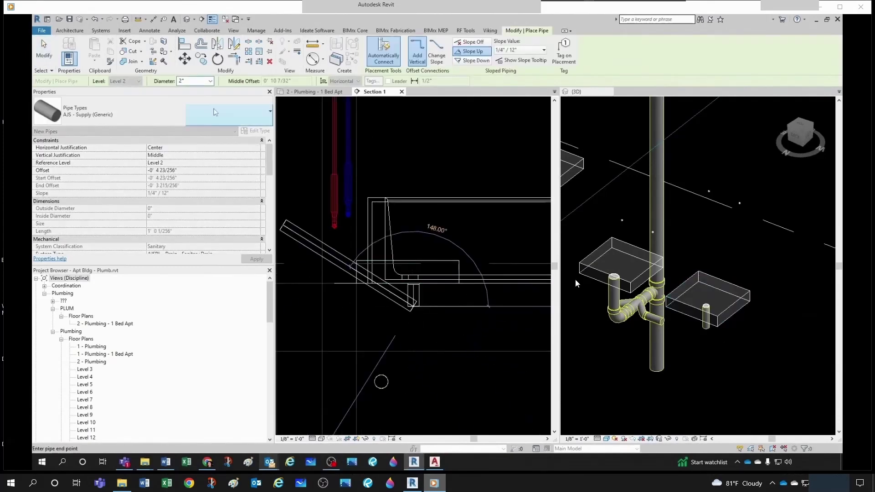
pyautogui.click(99, 117)
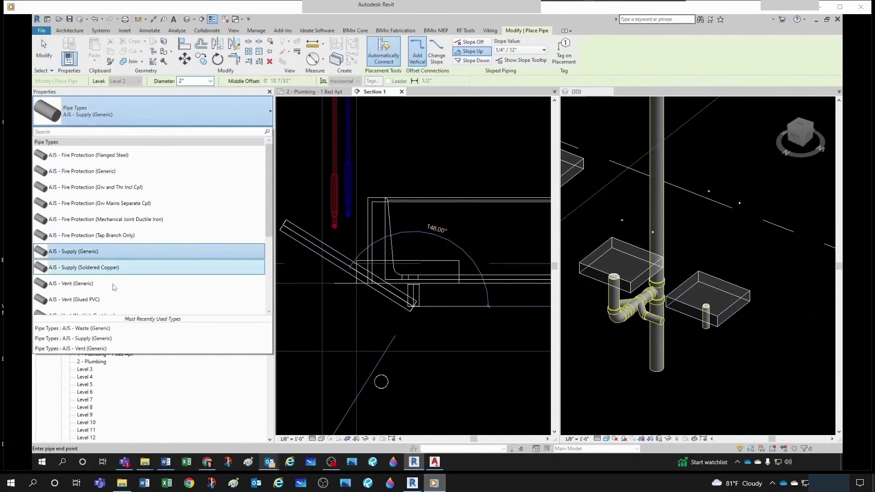
pyautogui.click(90, 293)
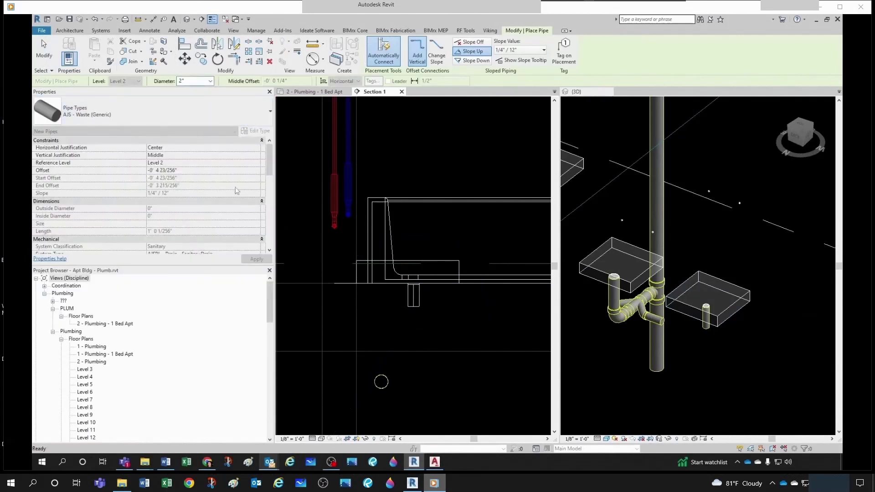
# Route the unsloped 2" bathtub drain down to offset -0' 11 1/4", horizontally to below the hot water riser, and vertically downward.
pyautogui.scroll(2, 415, 347)
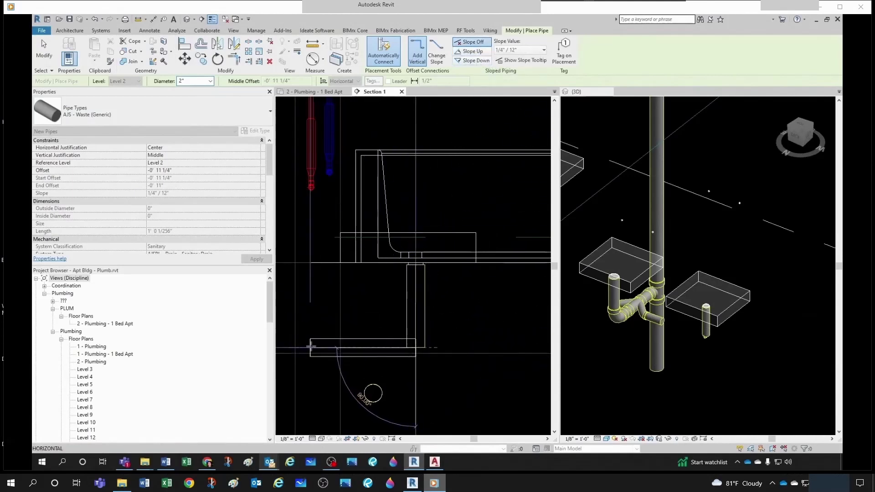
pyautogui.click(310, 348)
pyautogui.scroll(-2, 311, 347)
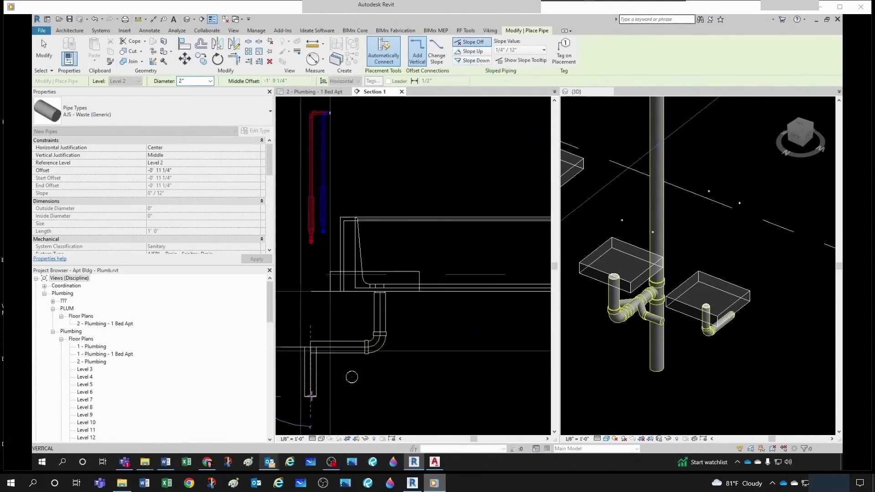
pyautogui.click(310, 395)
pyautogui.press('Escape')
pyautogui.press('Escape')
# Convert the bend above the bathtub drain's vertical drop into a tee with an upward outlet.
pyautogui.scroll(2, 319, 358)
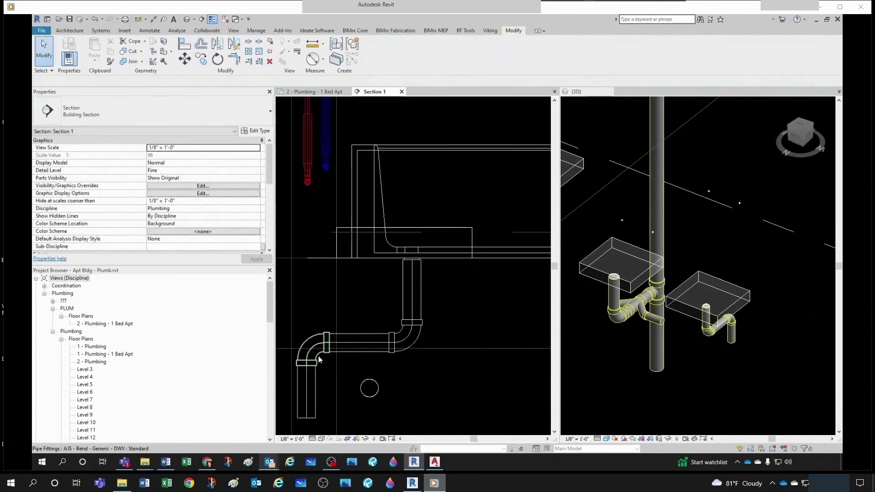
pyautogui.click(319, 360)
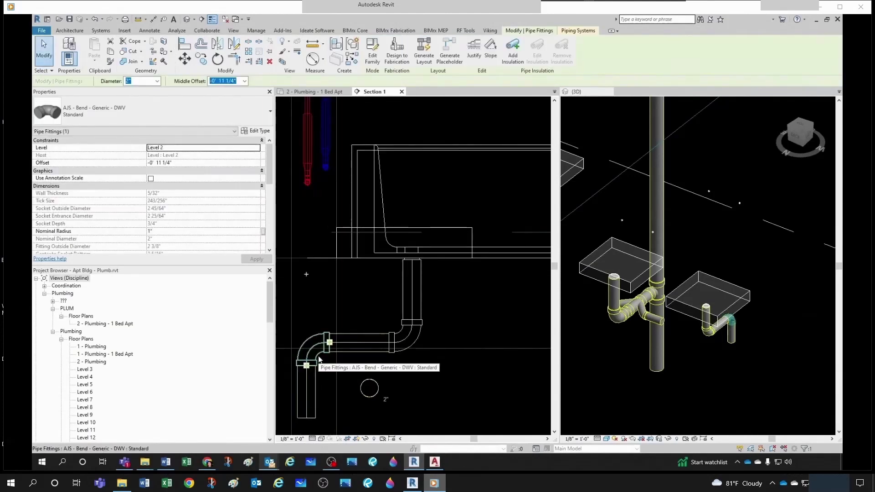
pyautogui.click(308, 272)
pyautogui.scroll(-2, 369, 310)
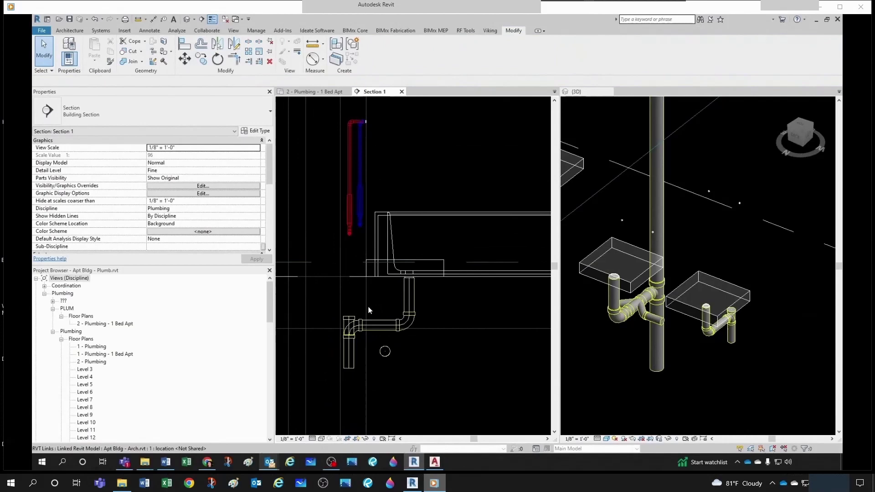
# Replace the bend directly below the bathtub outlet with the AJS - Trap P - Generic - DWV Standard fitting.
pyautogui.click(408, 324)
pyautogui.click(114, 111)
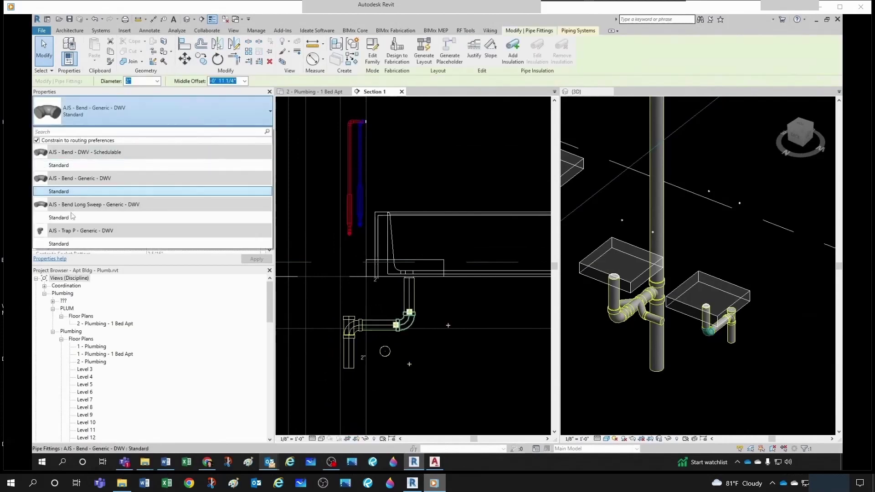
pyautogui.click(69, 244)
pyautogui.press('Escape')
pyautogui.scroll(2, 309, 309)
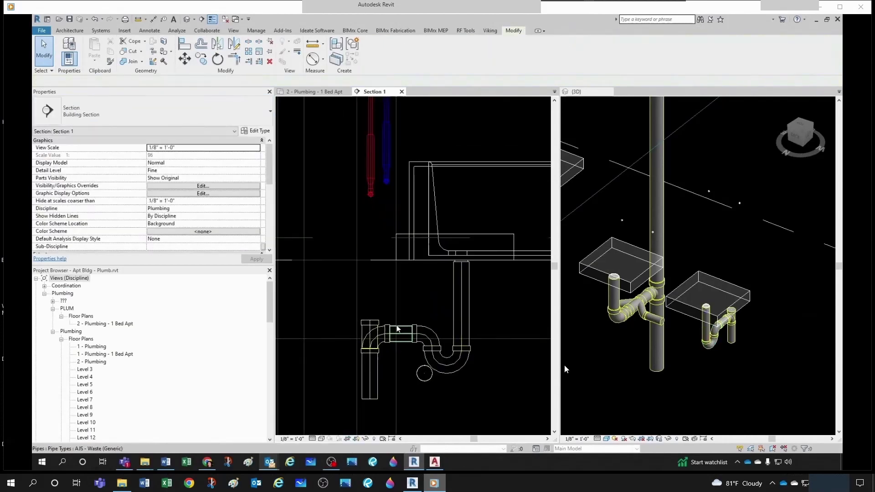
# Switch to Chrome and examine the PVC bath drain kit among the "tub overflow" image results, returning to Revit.
pyautogui.click(440, 461)
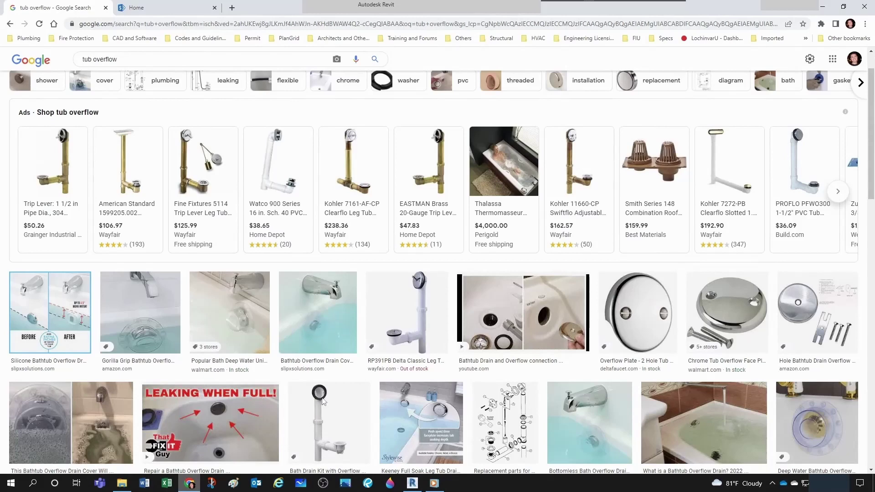
pyautogui.click(337, 456)
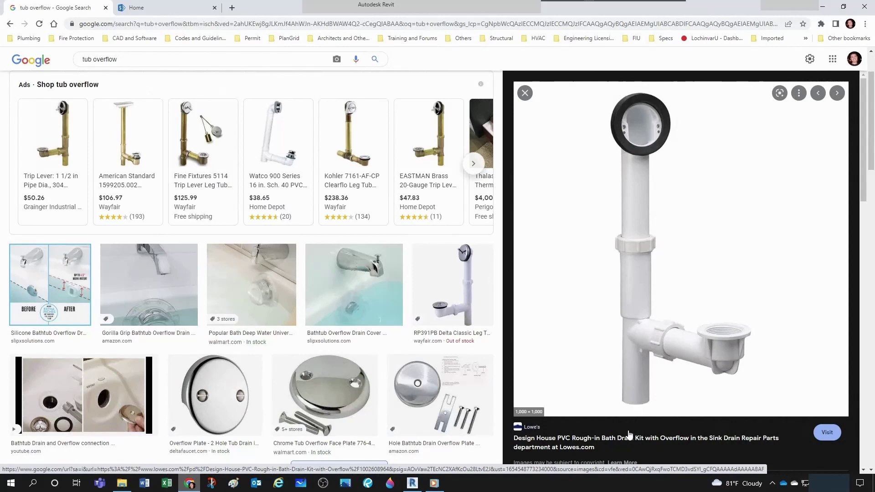
pyautogui.click(604, 445)
pyautogui.hotkey('alt', 'Tab')
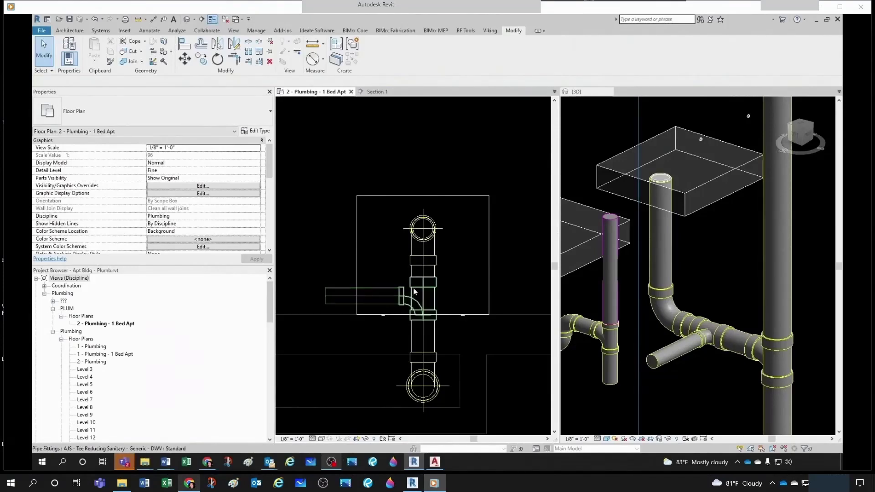
# Add an opposite branch outlet to the tee on the toilet drain in the plumbing plan, making it a double sanitary tee.
pyautogui.click(412, 304)
pyautogui.click(424, 294)
pyautogui.click(496, 296)
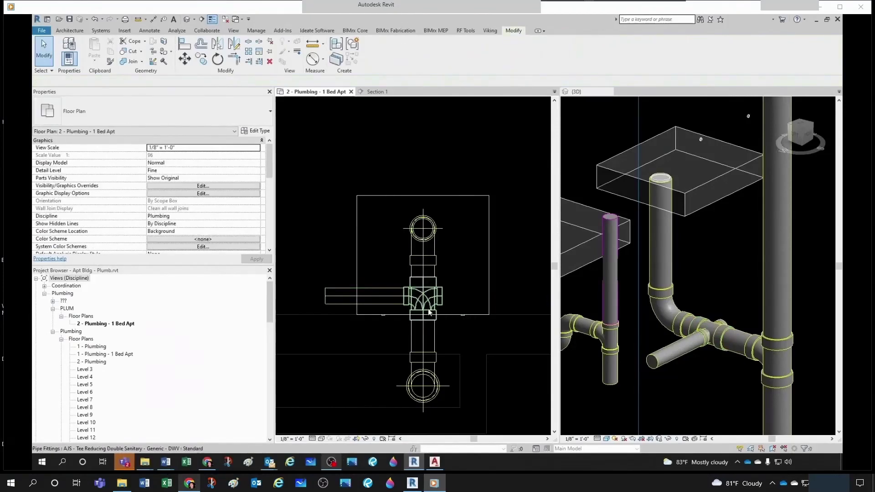
# Remove the side branch pipe and change the toilet drain's double tee to AJS - Double Combination Wye with 8th Bend - Generic - DWV.
pyautogui.click(412, 296)
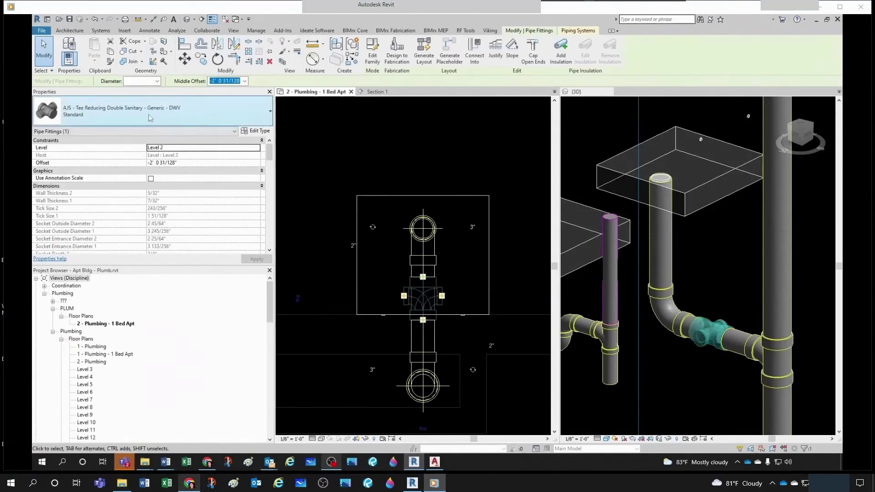
pyautogui.click(148, 114)
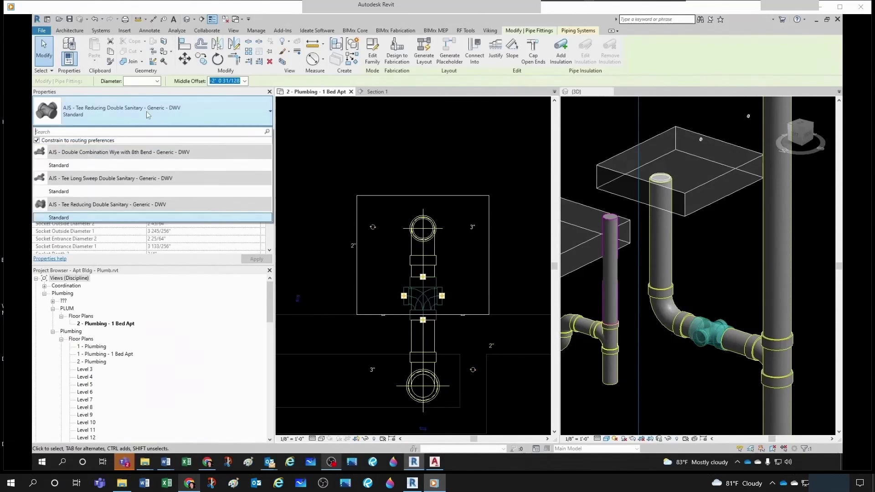
pyautogui.click(56, 169)
pyautogui.press('Escape')
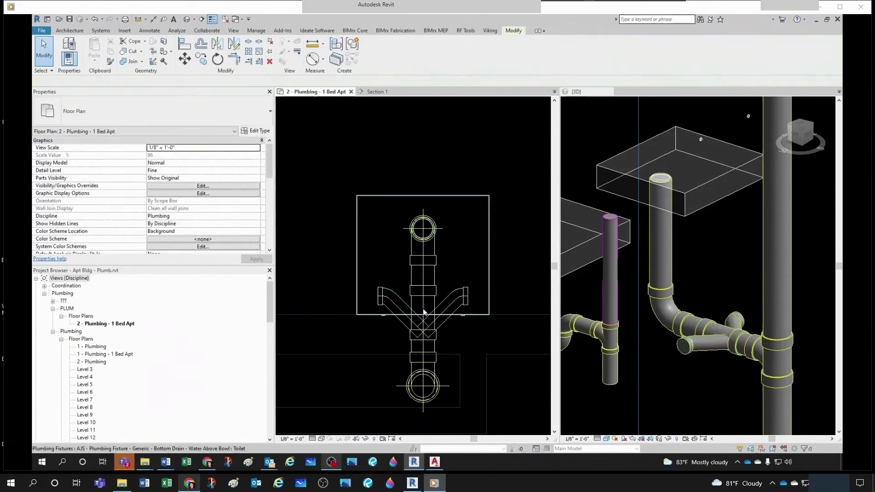
# Draw a 2" waste pipe straight out of the double wye's left branch outlet, sloping up 1/4" / 12".
pyautogui.scroll(3, 455, 296)
pyautogui.moveTo(373, 299); pyautogui.dragTo(377, 300, button='middle')
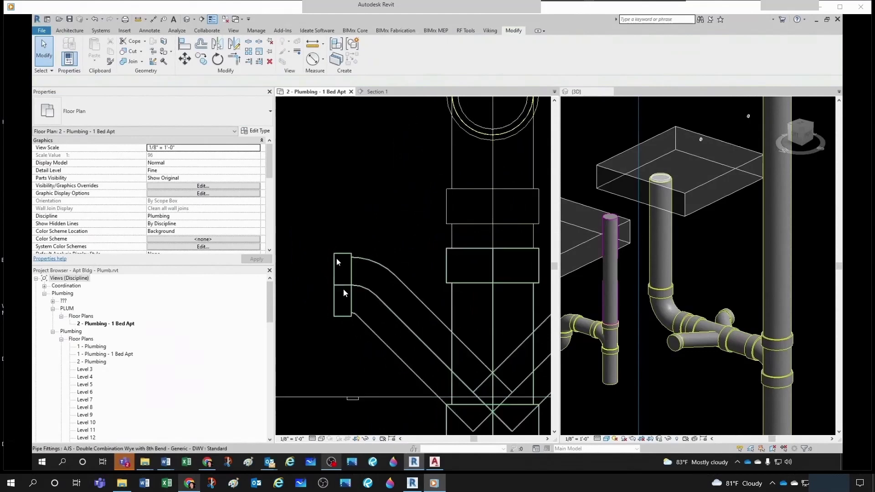
pyautogui.scroll(-2, 329, 311)
pyautogui.scroll(-3, 514, 283)
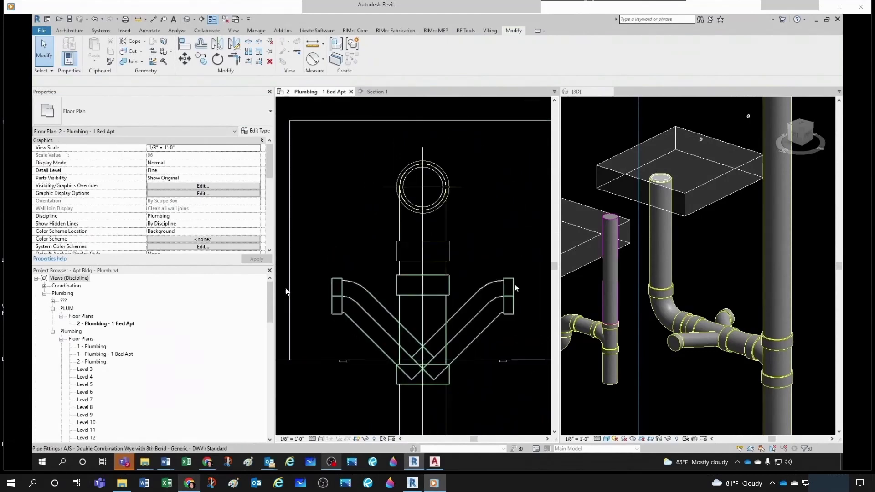
pyautogui.click(382, 304)
pyautogui.rightClick(382, 302)
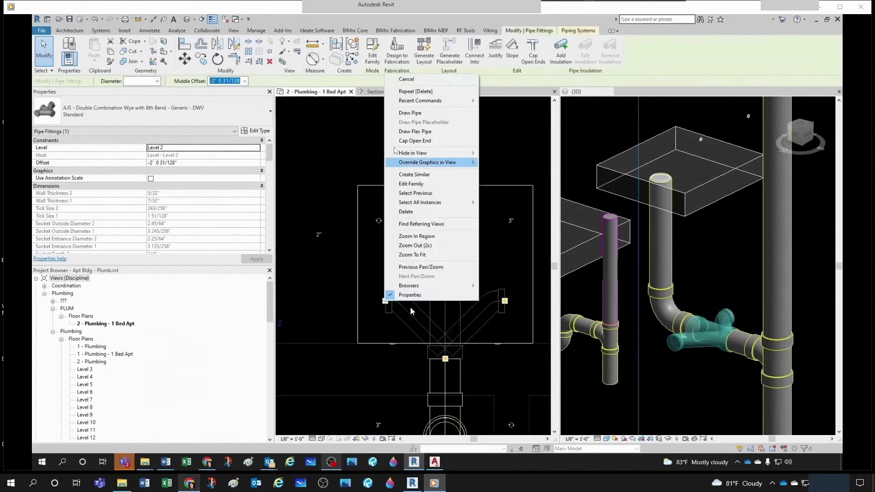
pyautogui.click(401, 115)
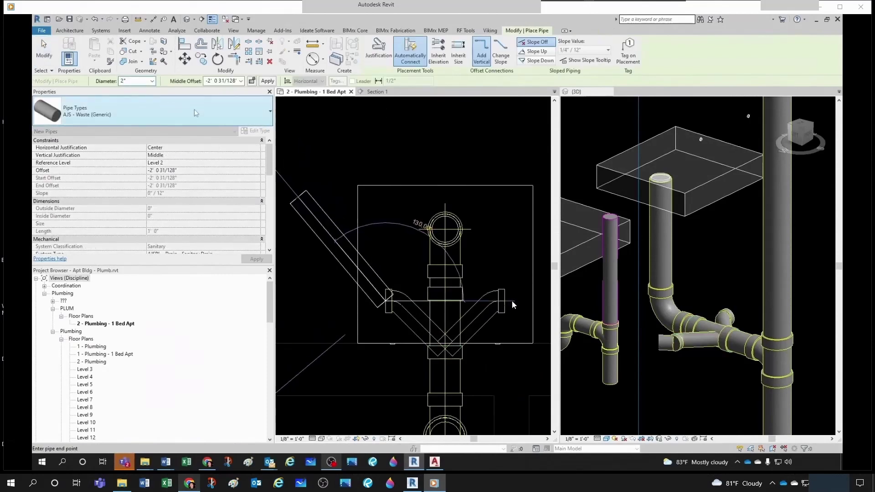
pyautogui.click(535, 51)
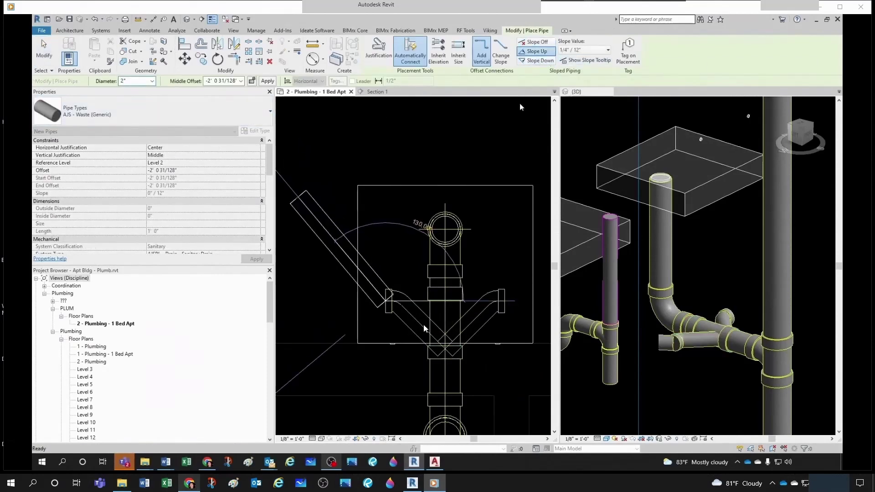
pyautogui.scroll(-2, 426, 245)
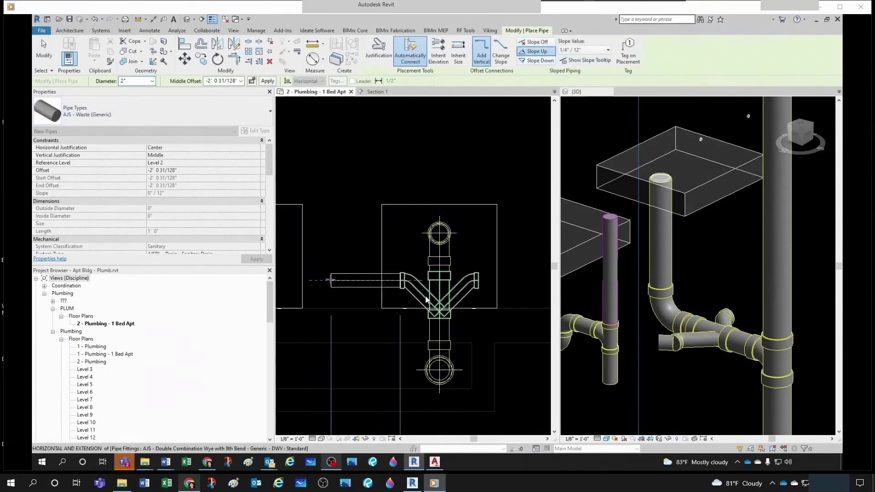
pyautogui.click(331, 283)
pyautogui.press('Escape')
pyautogui.press('Escape')
pyautogui.scroll(1, 485, 286)
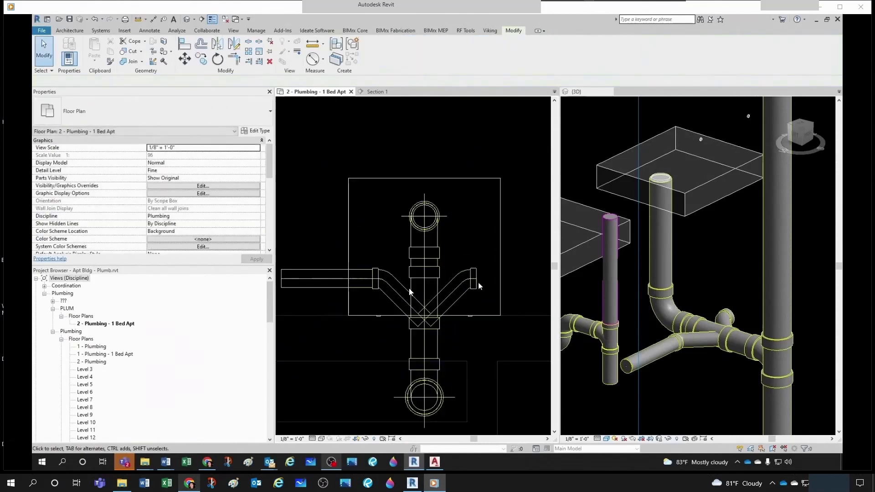
# Draw a 2" pipe straight out of the double wye's opposite branch outlet, sloping up 1/4" / 12".
pyautogui.click(477, 279)
pyautogui.rightClick(479, 280)
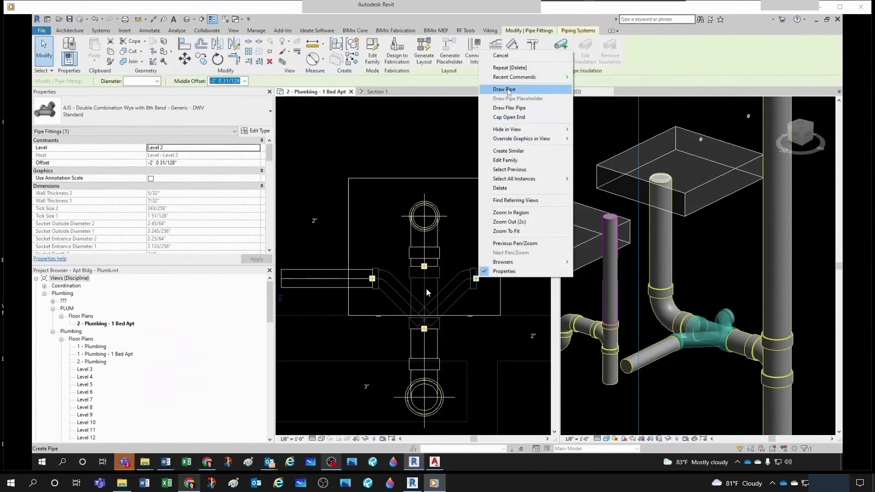
pyautogui.click(501, 89)
pyautogui.moveTo(487, 293); pyautogui.dragTo(444, 290, button='middle')
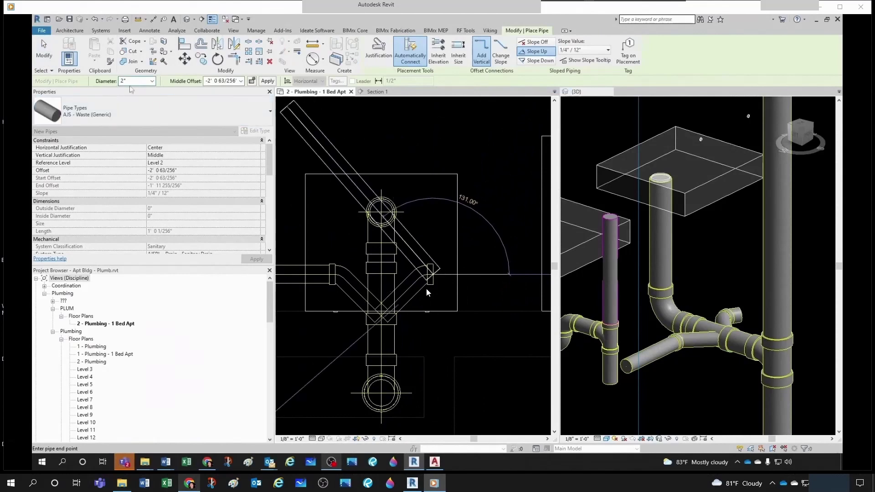
pyautogui.click(505, 272)
pyautogui.scroll(-2, 509, 273)
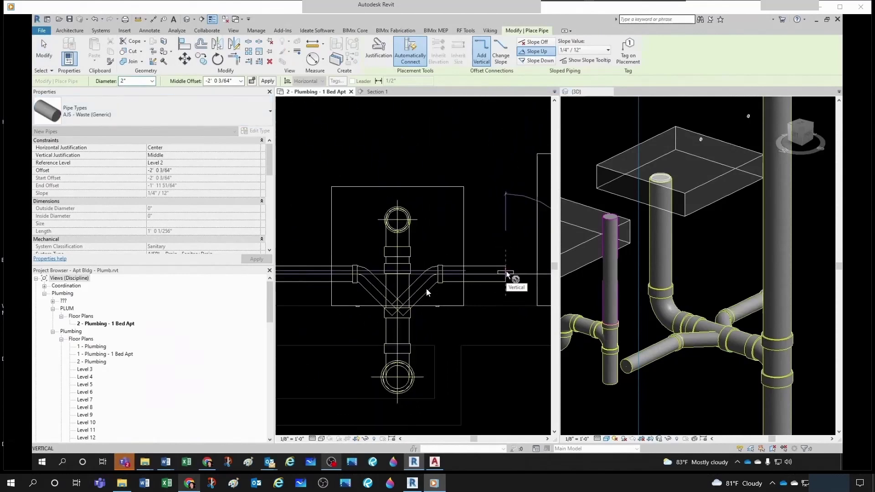
# Continue the right branch at 45° to align with the existing pipe, ending in a horizontal run about 1' 11" long.
pyautogui.moveTo(508, 276); pyautogui.dragTo(388, 322, button='middle')
pyautogui.scroll(-1, 389, 322)
pyautogui.scroll(-2, 389, 321)
pyautogui.scroll(-1, 430, 288)
pyautogui.moveTo(433, 287); pyautogui.dragTo(397, 306, button='middle')
pyautogui.scroll(1, 410, 281)
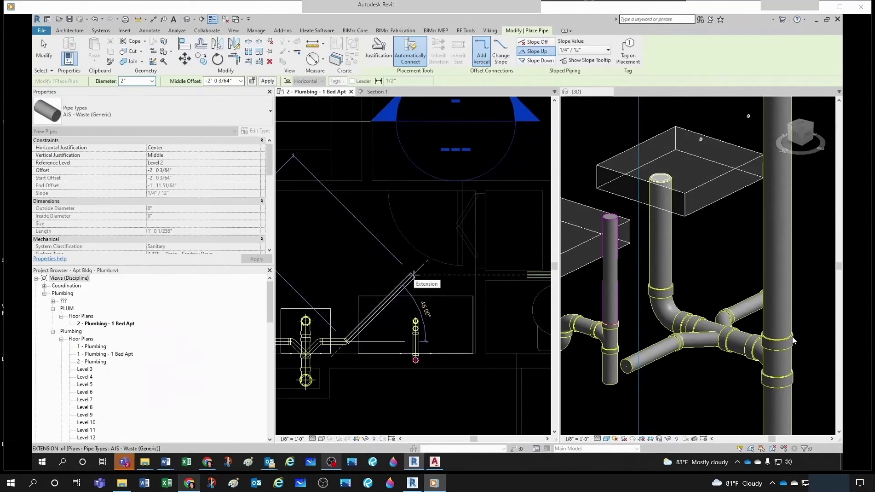
pyautogui.click(413, 275)
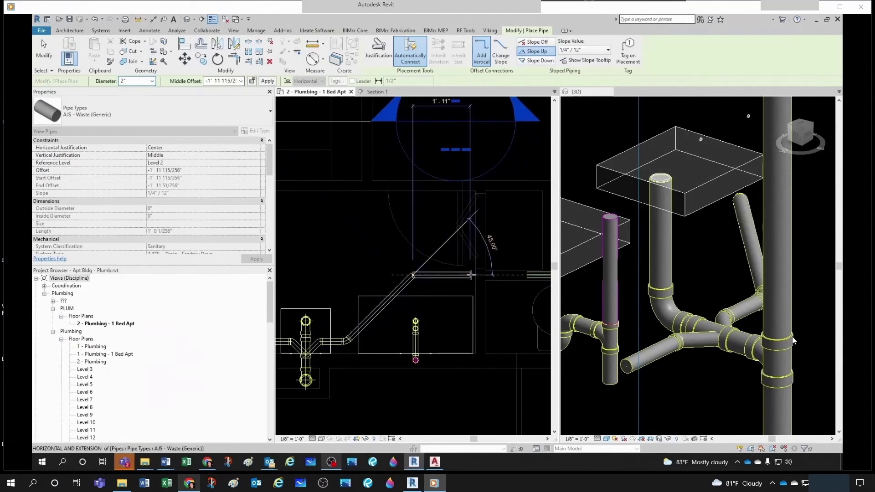
pyautogui.press('Escape')
pyautogui.press('Escape')
# Delete the short 2" sloped pipe and the bend at the foot of the vertical drain beneath the water heater in 3D.
pyautogui.scroll(-2, 699, 302)
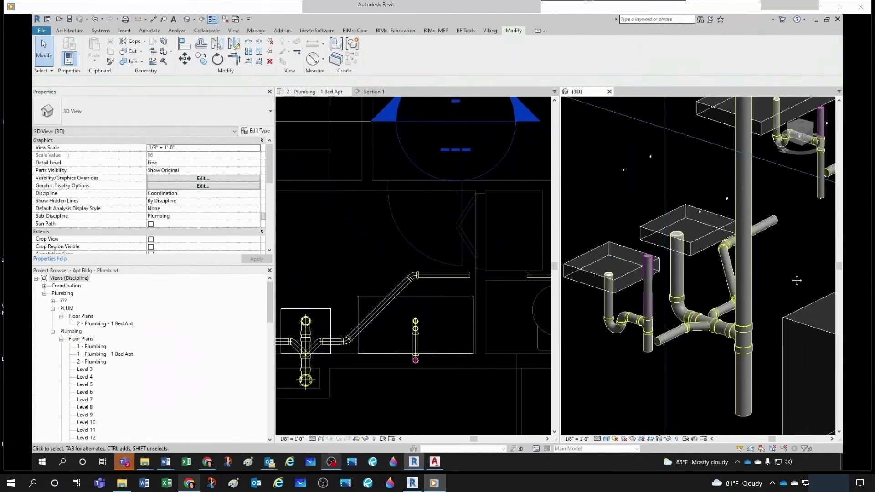
pyautogui.scroll(1, 650, 283)
pyautogui.moveTo(796, 281); pyautogui.dragTo(660, 290, button='middle')
pyautogui.scroll(-1, 687, 277)
pyautogui.click(653, 292)
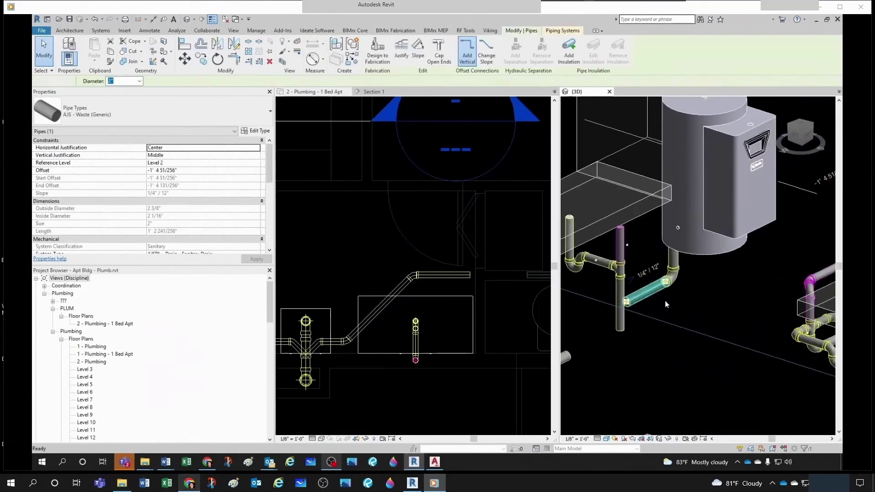
pyautogui.press('Delete')
pyautogui.click(670, 283)
pyautogui.press('Delete')
pyautogui.scroll(-1, 670, 319)
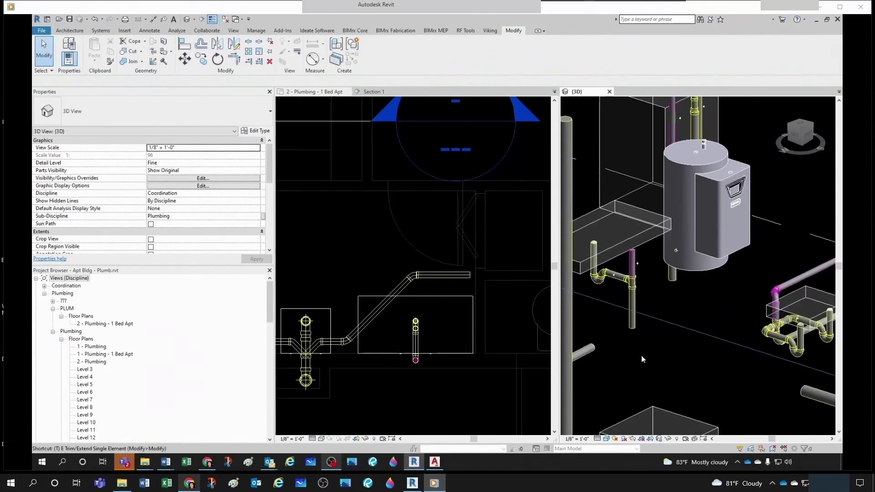
# Trim/extend the vertical drain beneath the water heater and the new horizontal 2" pipe to a corner.
pyautogui.press('t')
pyautogui.press('r')
pyautogui.click(676, 277)
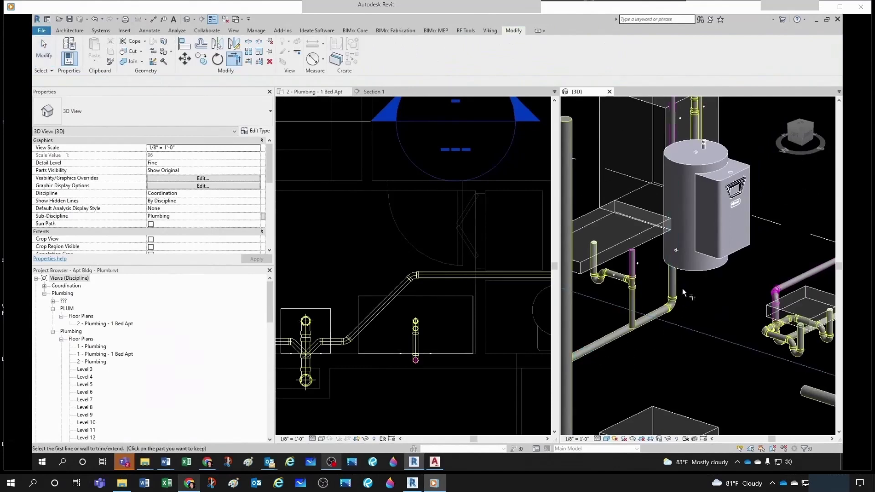
pyautogui.press('Escape')
# Change the new bend at the foot of the vertical drain to AJS - Bend Long Sweep - Generic - DWV Standard.
pyautogui.click(675, 305)
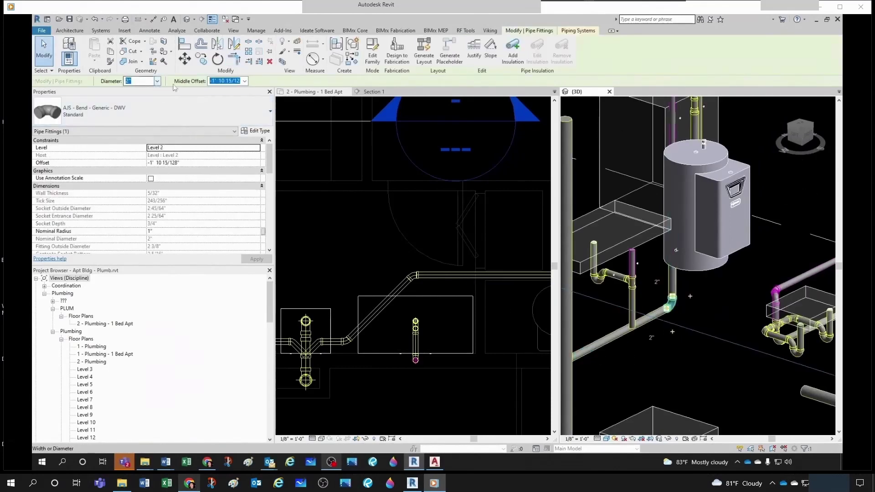
pyautogui.click(113, 121)
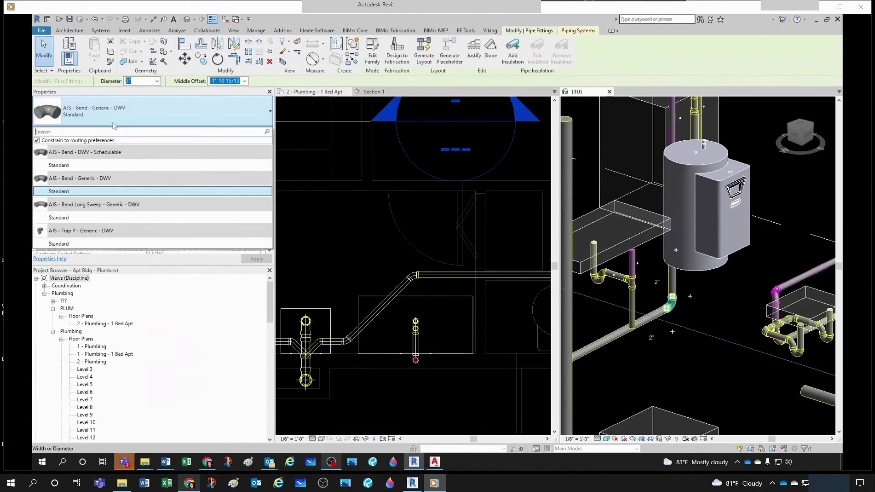
pyautogui.click(77, 217)
pyautogui.click(669, 348)
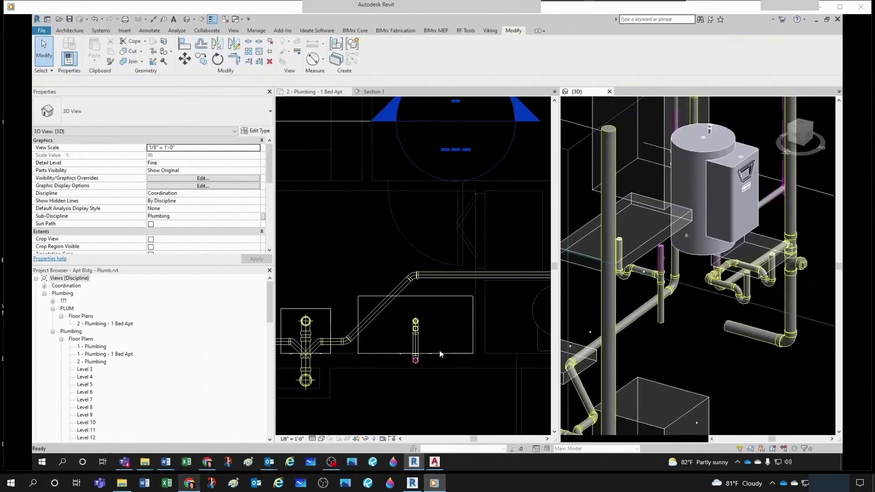
# Draw a 1 1/2" waste branch from the horizontal 2" drain toward the vanity, inheriting its elevation and sloping up 1/4" / 12".
pyautogui.scroll(3, 332, 328)
pyautogui.scroll(1, 332, 329)
pyautogui.moveTo(420, 323); pyautogui.dragTo(285, 339, button='middle')
pyautogui.scroll(-2, 283, 337)
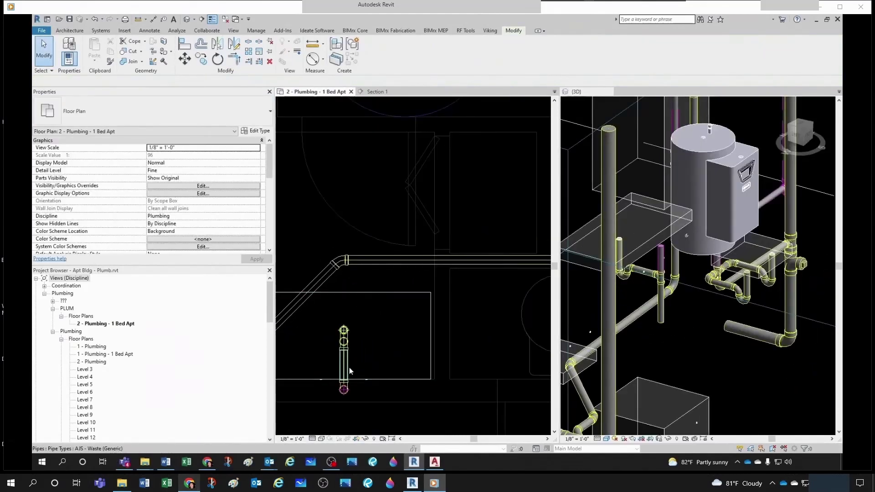
pyautogui.click(354, 355)
pyautogui.click(360, 334)
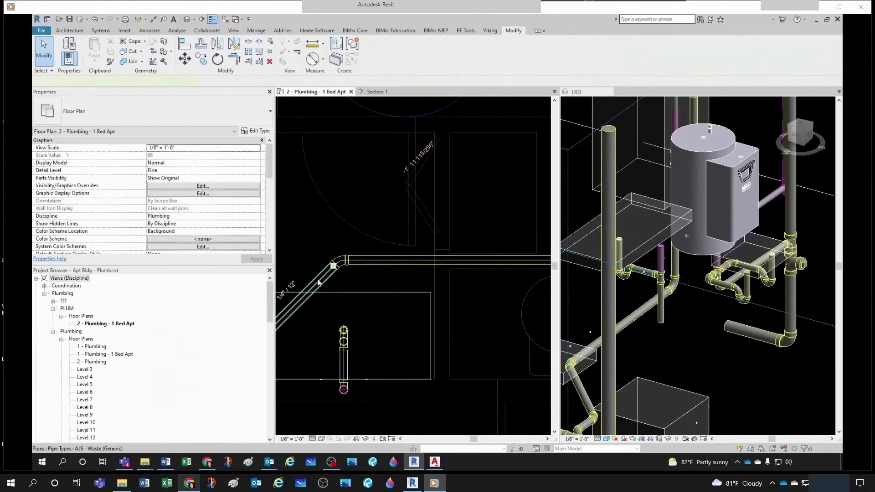
pyautogui.click(331, 270)
pyautogui.press('c')
pyautogui.press('s')
pyautogui.click(152, 80)
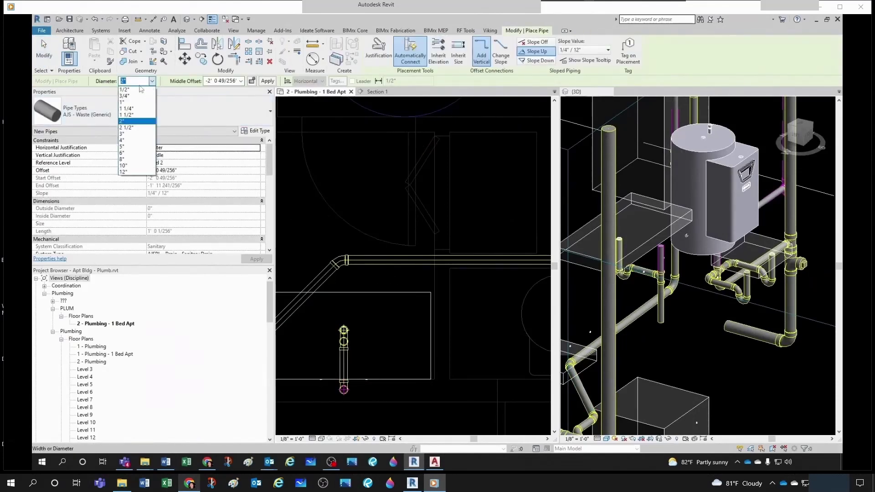
pyautogui.click(126, 115)
pyautogui.scroll(3, 379, 296)
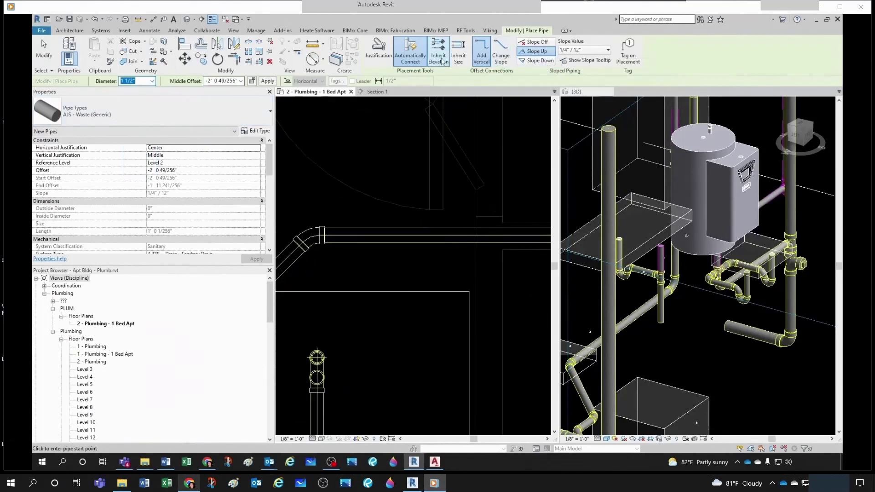
pyautogui.click(438, 53)
pyautogui.scroll(2, 345, 228)
pyautogui.click(346, 228)
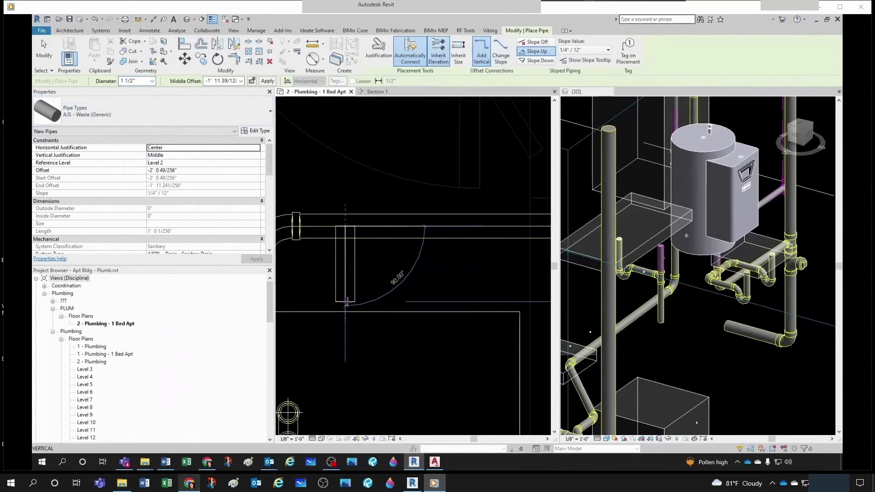
pyautogui.click(346, 347)
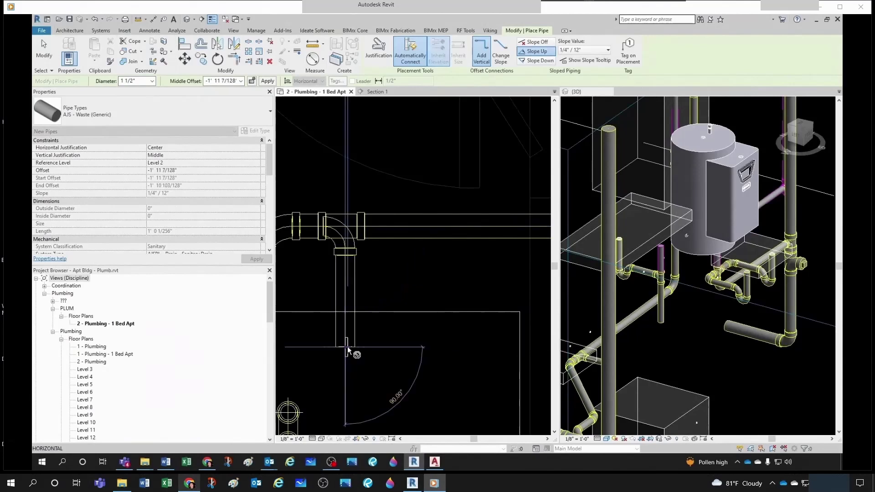
pyautogui.press('Escape')
pyautogui.press('Escape')
# Try to change the branch's reducing sanitary tee to AJS - Combination Wye with 8th Bend - Generic - DWV Standard.
pyautogui.scroll(-3, 388, 247)
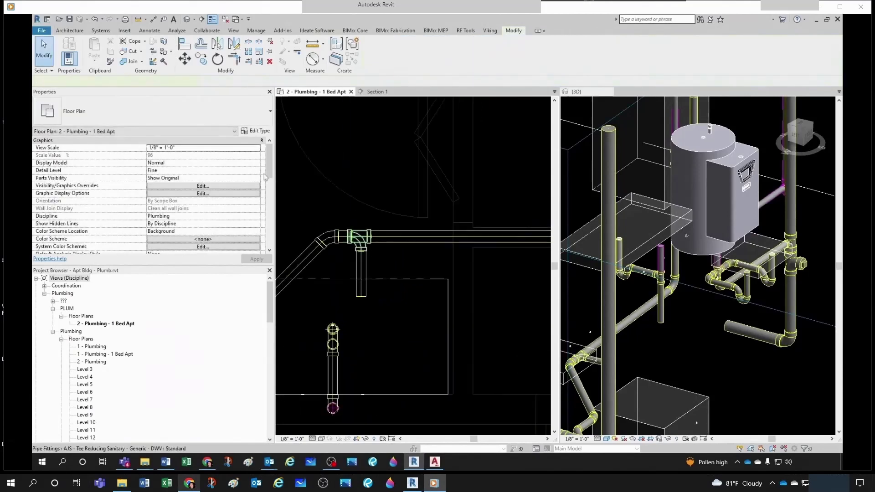
pyautogui.click(142, 113)
pyautogui.click(56, 192)
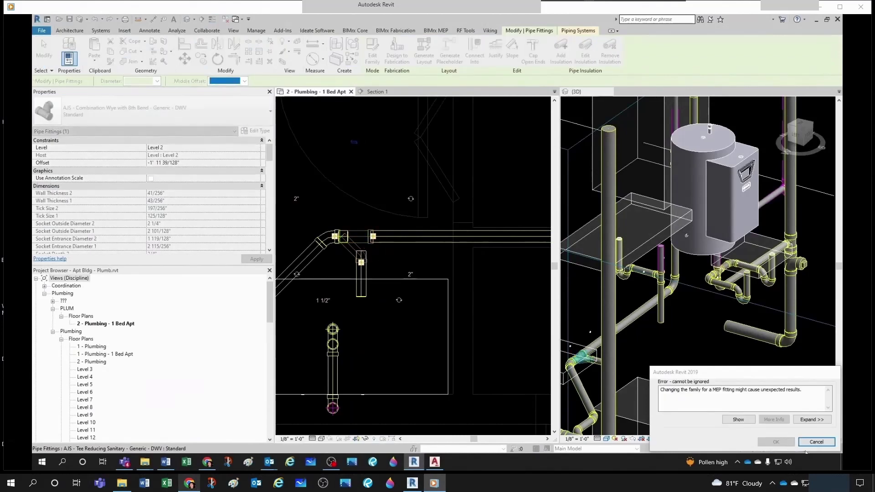
pyautogui.click(816, 441)
# Shift the 1 1/2" vanity branch along the horizontal drain, farther from the neighbouring 45° bend.
pyautogui.scroll(-3, 421, 325)
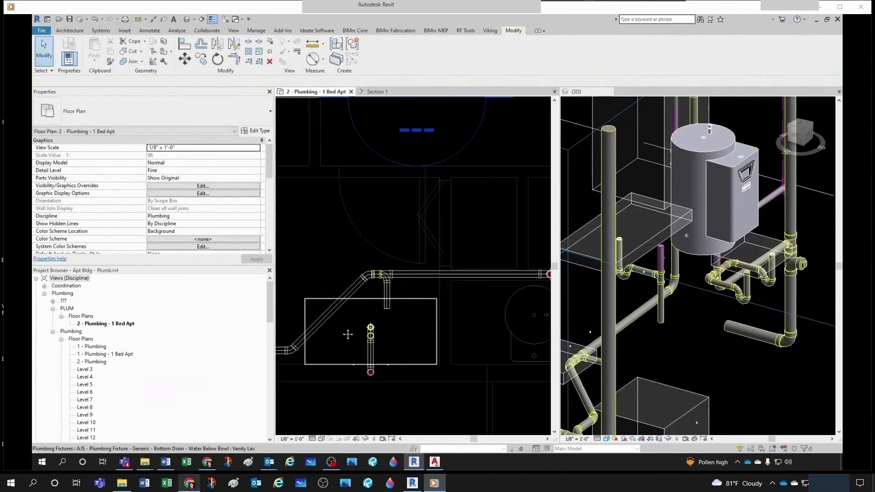
pyautogui.moveTo(347, 334); pyautogui.dragTo(380, 339, button='middle')
pyautogui.scroll(2, 304, 371)
pyautogui.moveTo(470, 333); pyautogui.dragTo(432, 332, button='middle')
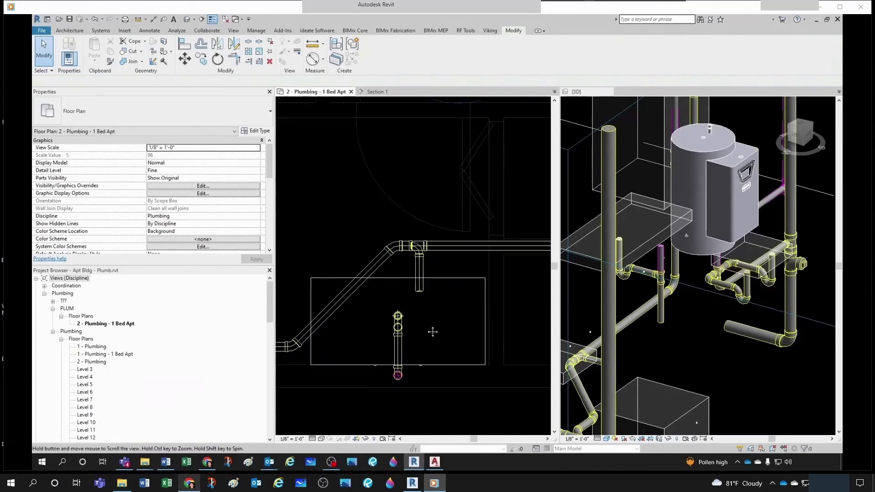
pyautogui.scroll(1, 433, 332)
pyautogui.click(415, 280)
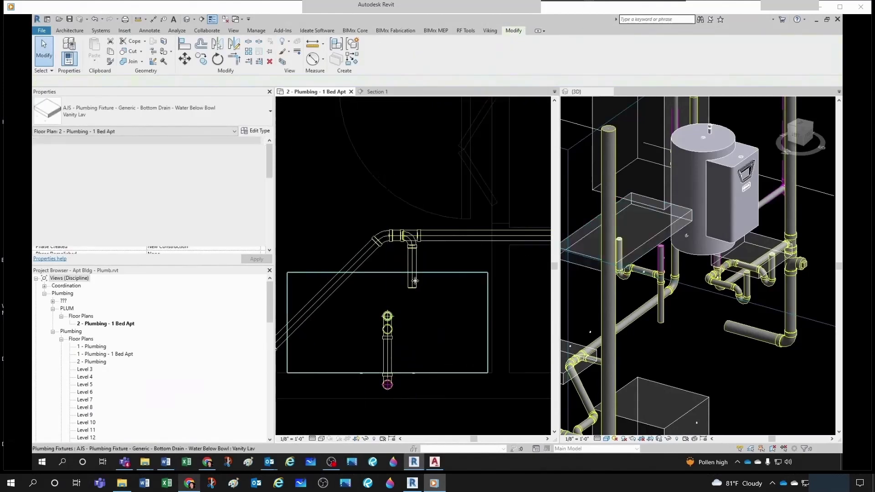
pyautogui.press('Escape')
pyautogui.click(416, 259)
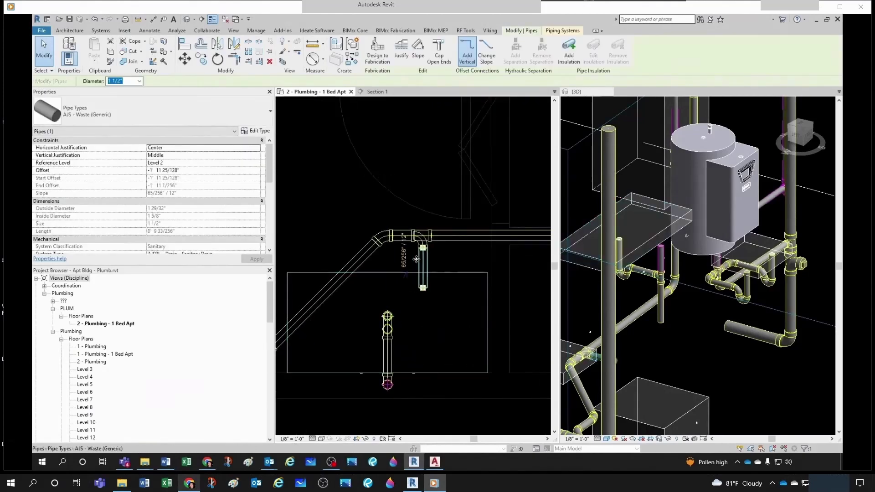
pyautogui.press('Escape')
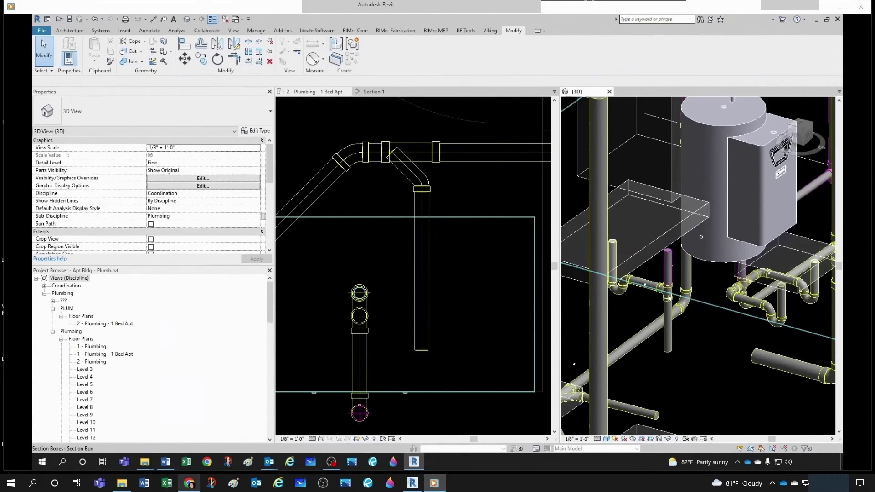
# Pull the end of the vanity's 1 1/2" trap arm back from the sanitary tee to detach it.
pyautogui.scroll(2, 653, 294)
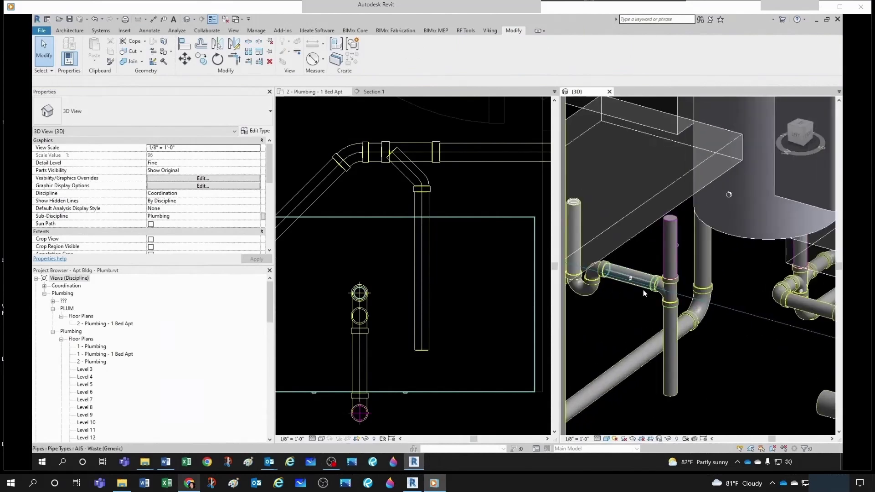
pyautogui.click(643, 289)
pyautogui.scroll(3, 643, 289)
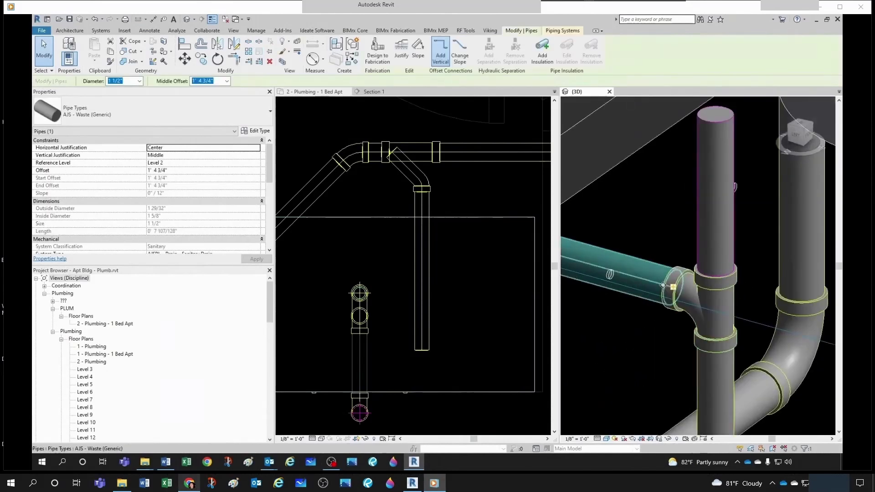
pyautogui.moveTo(673, 287); pyautogui.dragTo(640, 276)
pyautogui.click(655, 329)
pyautogui.scroll(-3, 653, 328)
# Rotate the reducing sanitary tee on the vertical drain so its side inlet faces sideways along the wall.
pyautogui.click(669, 312)
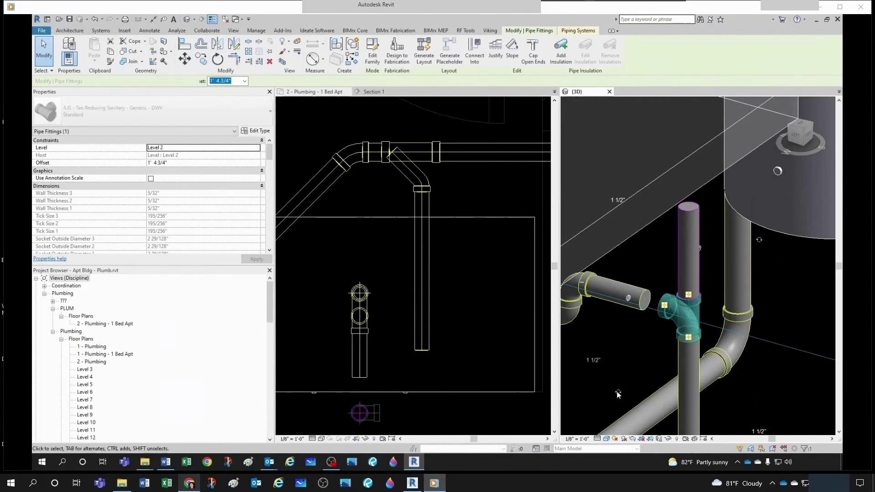
pyautogui.click(617, 392)
pyautogui.click(644, 251)
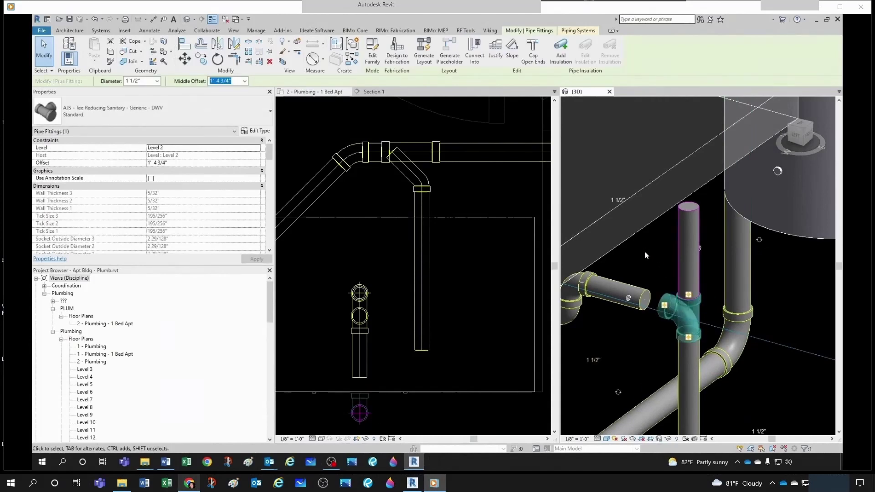
pyautogui.click(760, 241)
pyautogui.click(763, 291)
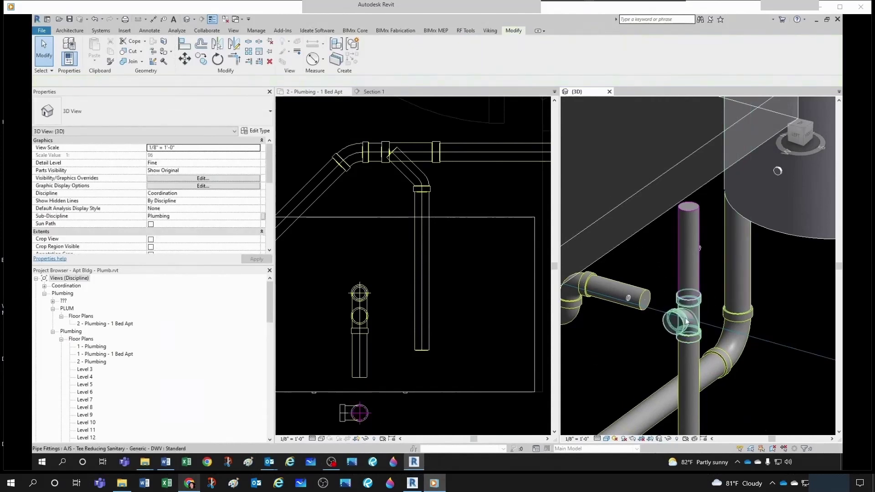
pyautogui.click(440, 364)
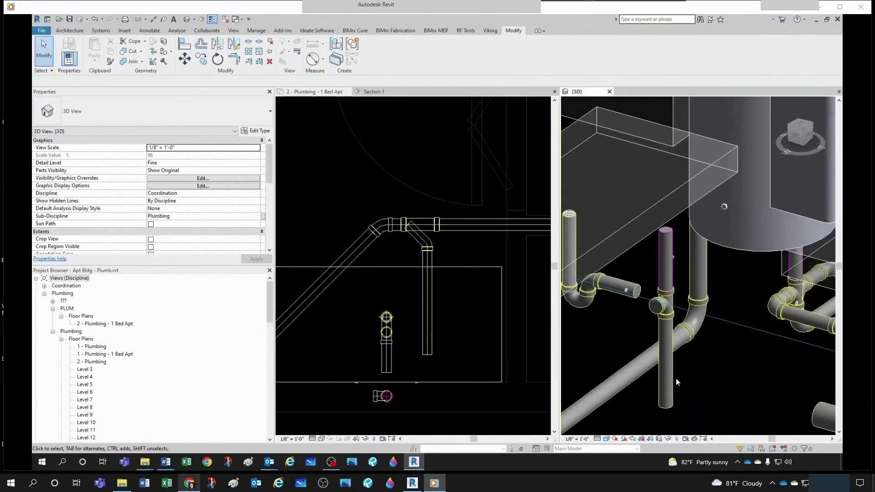
# Draw a level 1 1/2" pipe about 1' 1 13/16" long from the vertical drain's lower end, parallel to the vanity's trap arm.
pyautogui.click(674, 380)
pyautogui.scroll(3, 665, 409)
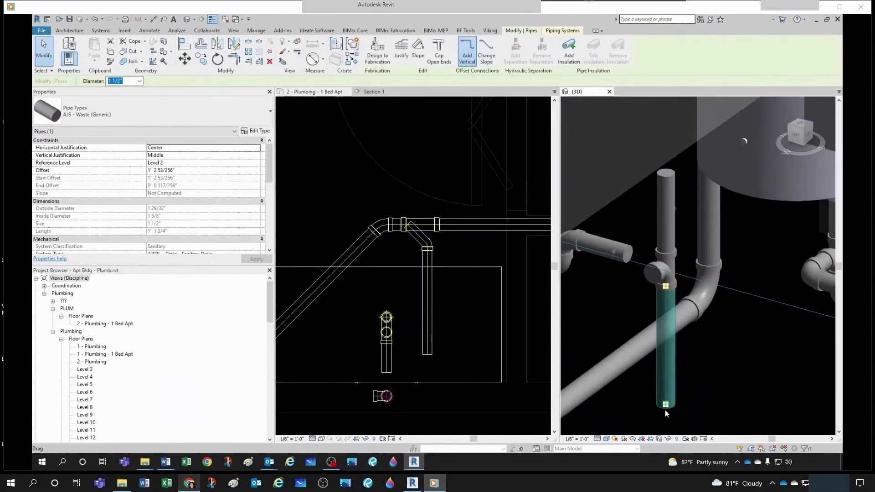
pyautogui.rightClick(665, 408)
pyautogui.click(690, 198)
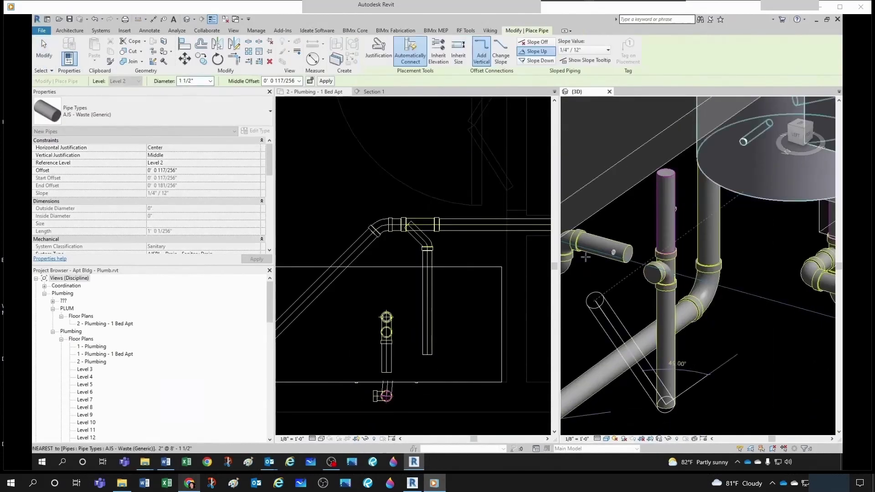
pyautogui.moveTo(578, 367); pyautogui.dragTo(631, 340, button='middle')
pyautogui.click(591, 342)
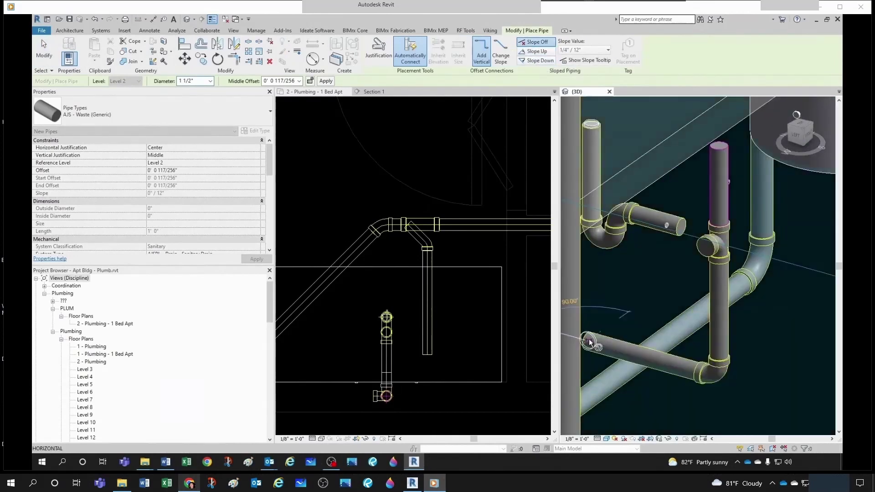
pyautogui.press('Escape')
pyautogui.press('Escape')
pyautogui.click(441, 398)
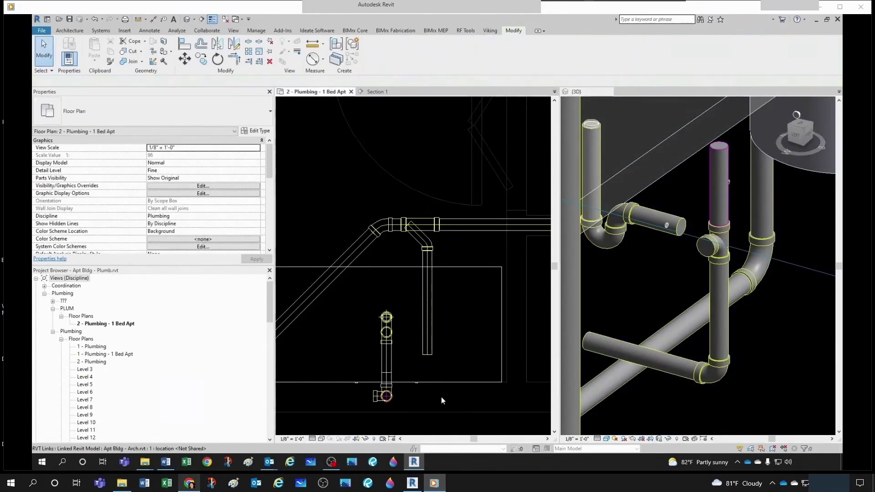
# Nudge the new horizontal pipe with its vertical drain toward the vanity branch's line, and shorten the branch to clear it.
pyautogui.click(660, 369)
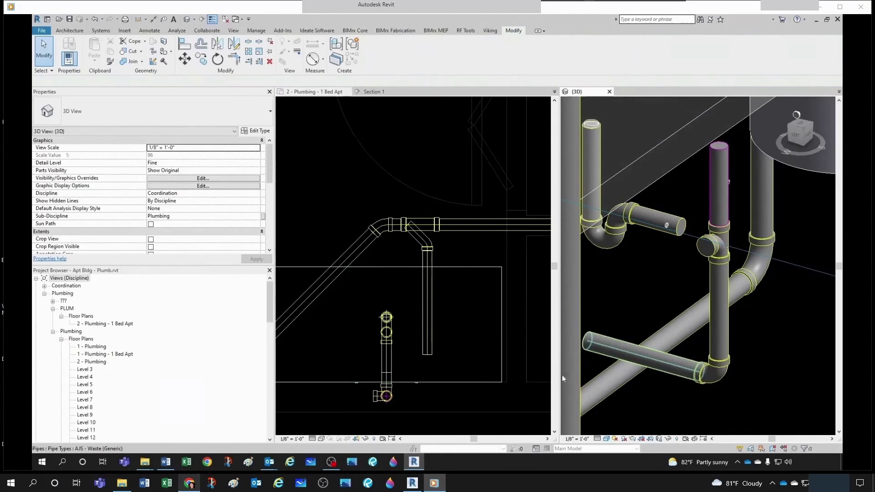
pyautogui.click(457, 371)
pyautogui.press('Right')
pyautogui.press('Right')
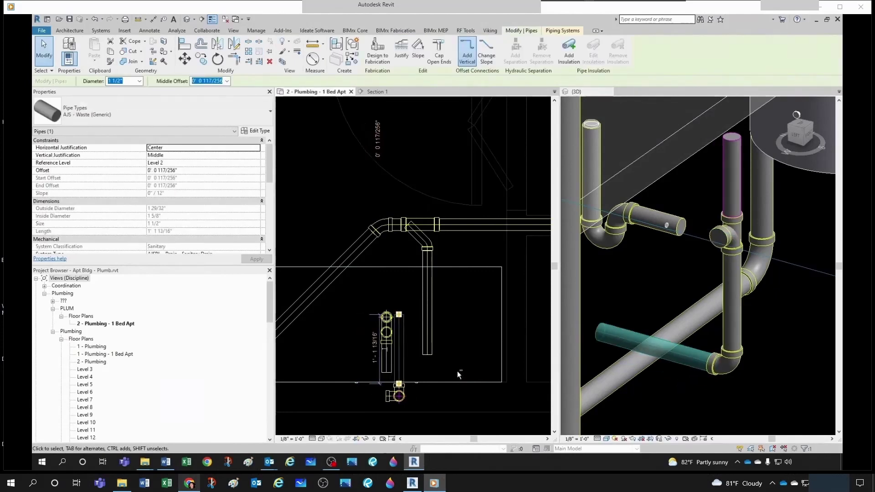
pyautogui.scroll(1, 452, 343)
pyautogui.click(419, 324)
pyautogui.moveTo(419, 357); pyautogui.dragTo(419, 280)
pyautogui.click(419, 327)
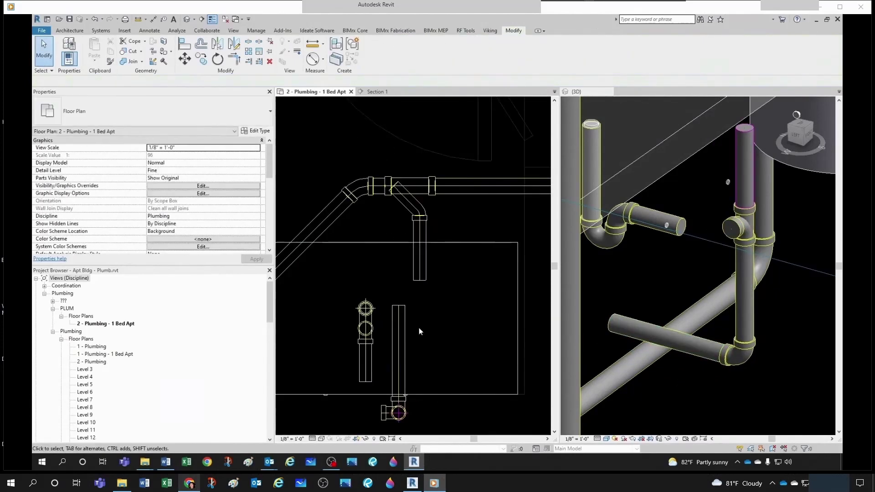
# Align the new horizontal pipe and its vertical drain with the vanity branch's centerline in plan.
pyautogui.press('a')
pyautogui.press('l')
pyautogui.click(419, 274)
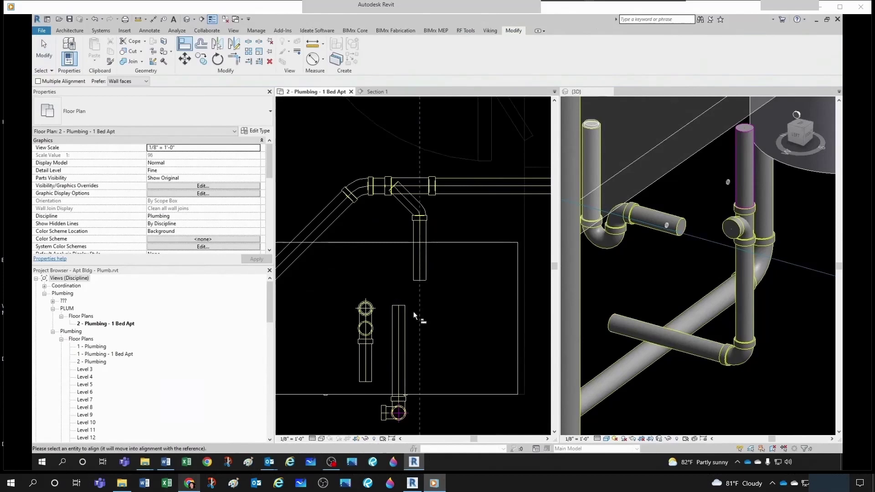
pyautogui.click(398, 340)
pyautogui.press('Escape')
pyautogui.press('Escape')
# Delete the short horizontal pipe and the bend at the lower end of the vanity's vertical drain.
pyautogui.click(723, 408)
pyautogui.keyDown('shift'); pyautogui.moveTo(723, 408); pyautogui.dragTo(723, 363, button='middle'); pyautogui.keyUp('shift')
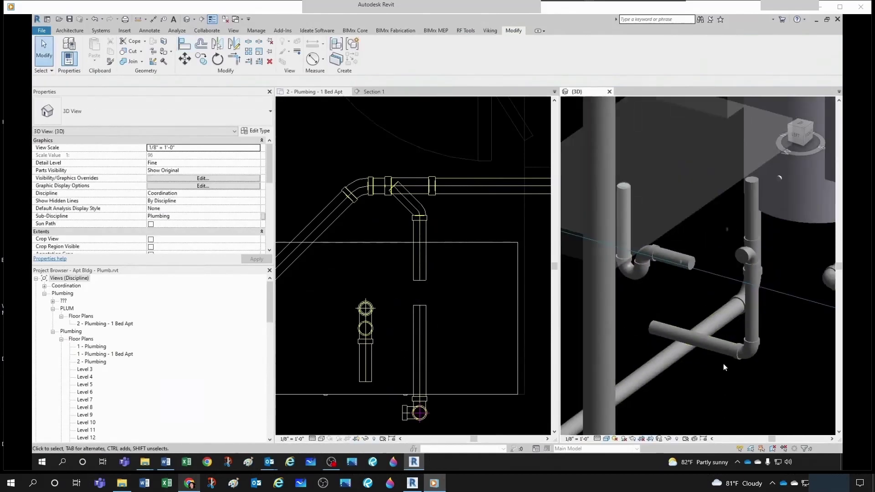
pyautogui.click(722, 354)
pyautogui.press('Delete')
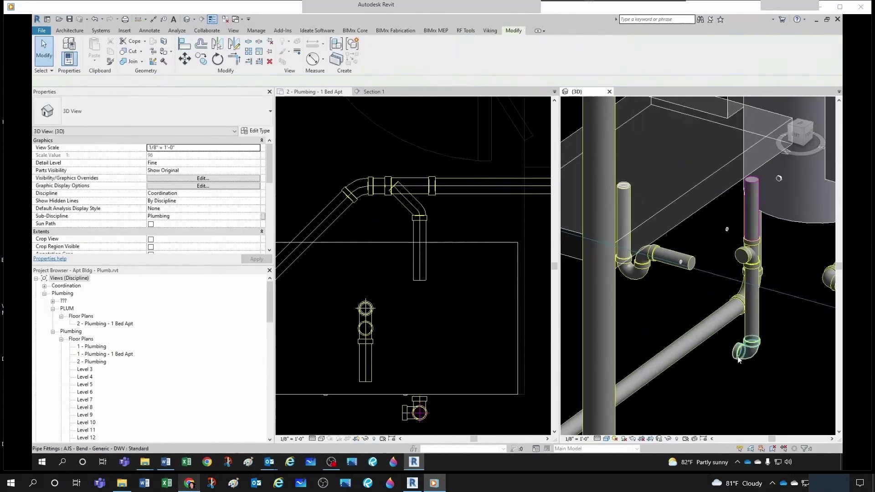
pyautogui.click(738, 357)
pyautogui.press('Delete')
# Join the sloped vanity branch and the vertical drain into a corner with Trim/Extend to Corner.
pyautogui.scroll(-2, 737, 357)
pyautogui.keyDown('shift'); pyautogui.moveTo(738, 357); pyautogui.dragTo(715, 353, button='middle'); pyautogui.keyUp('shift')
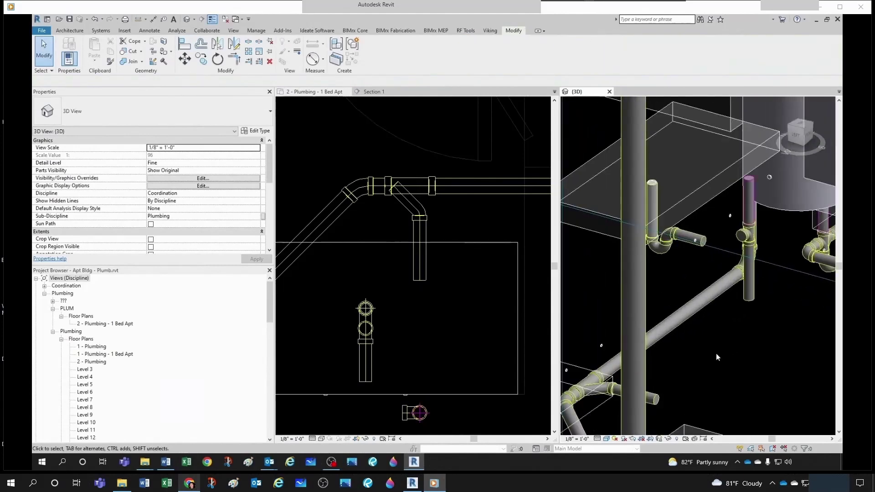
pyautogui.press('t')
pyautogui.press('r')
pyautogui.click(646, 396)
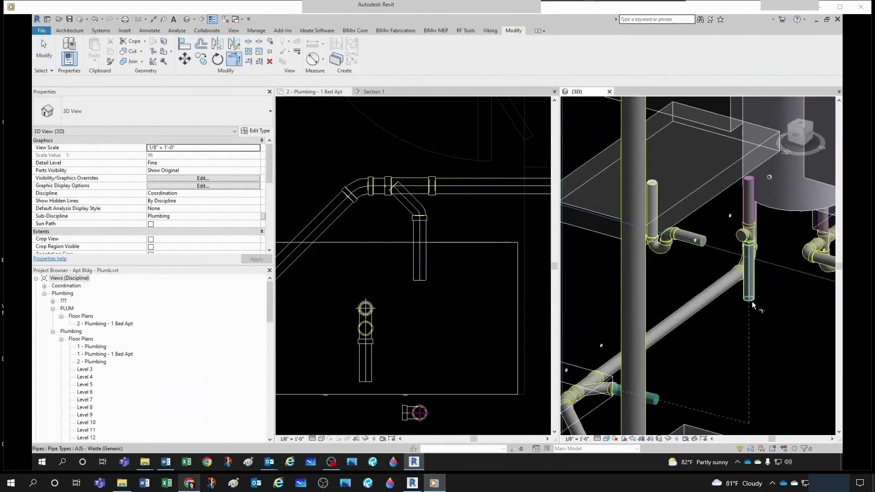
pyautogui.click(752, 302)
pyautogui.press('Escape')
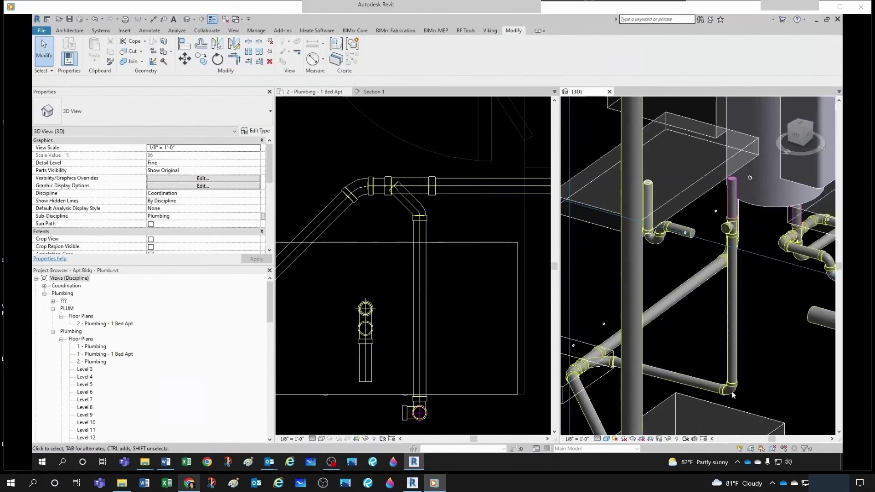
# Change the bend between the vanity branch and its vertical drain to AJS - Bend Long Sweep - Generic - DWV Standard.
pyautogui.click(729, 388)
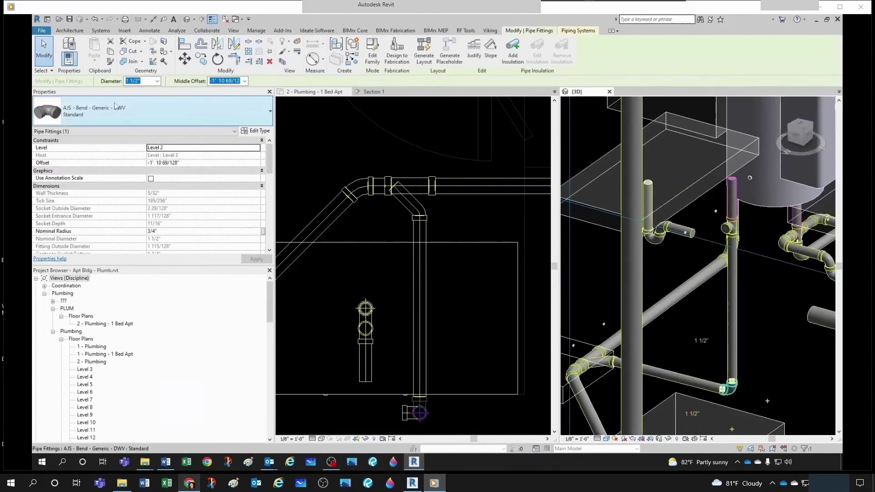
pyautogui.click(113, 112)
pyautogui.click(59, 218)
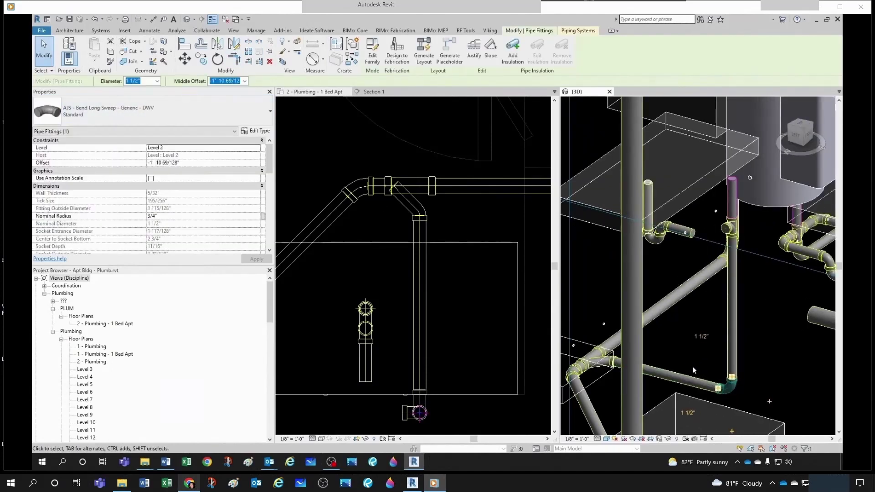
pyautogui.click(702, 327)
# Continue the vanity's level 1 1/2" trap arm to the tee's centerline, turn it 90° and connect it to the tee's side inlet.
pyautogui.scroll(-2, 703, 327)
pyautogui.click(460, 310)
pyautogui.scroll(-2, 412, 303)
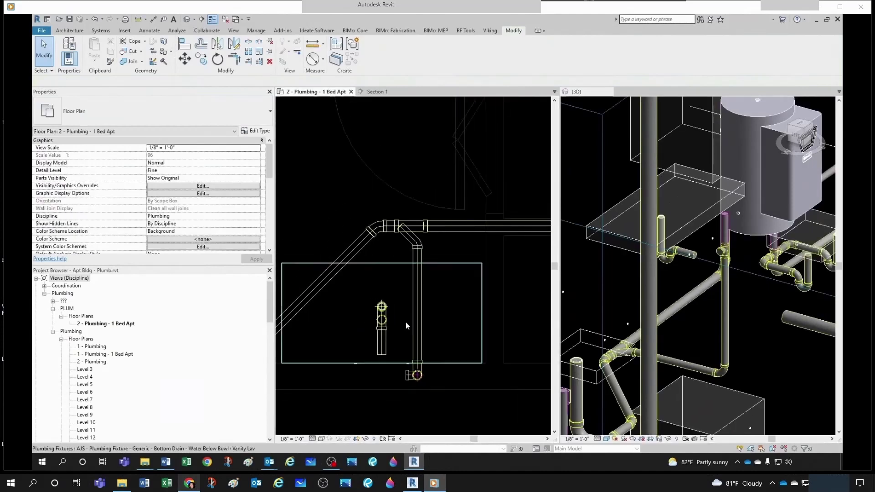
pyautogui.scroll(2, 714, 253)
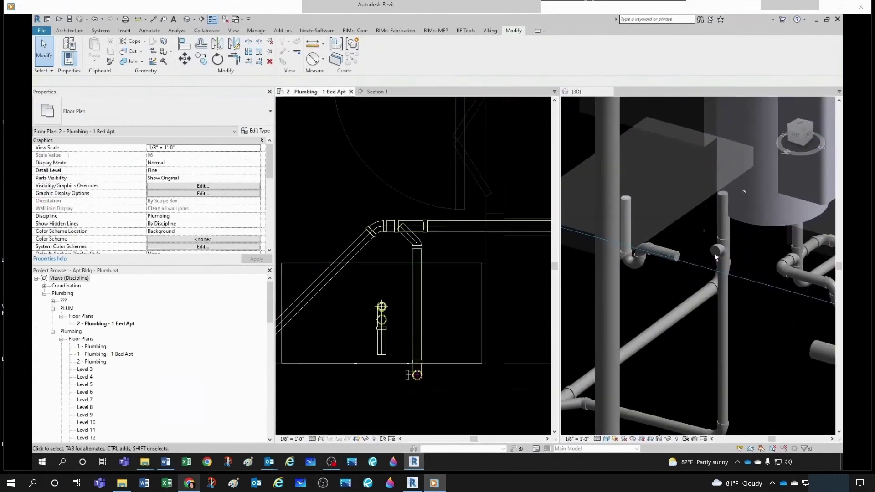
pyautogui.scroll(2, 383, 349)
pyautogui.click(390, 344)
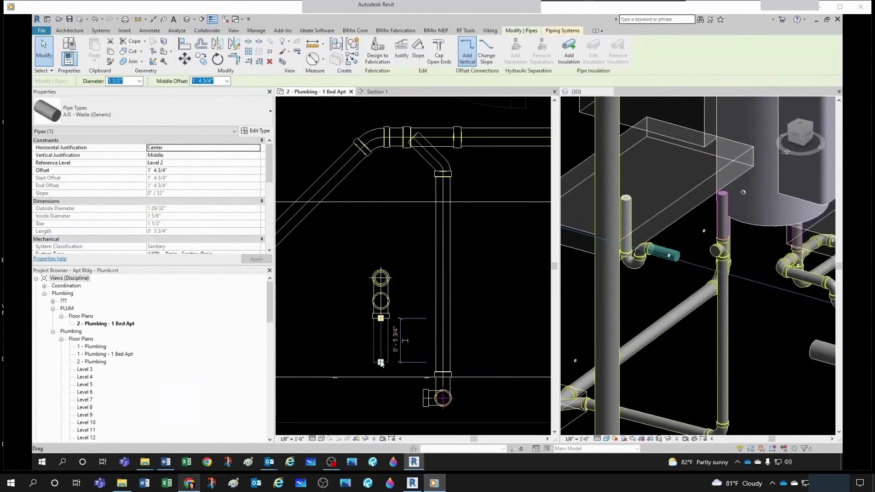
pyautogui.rightClick(380, 361)
pyautogui.click(428, 181)
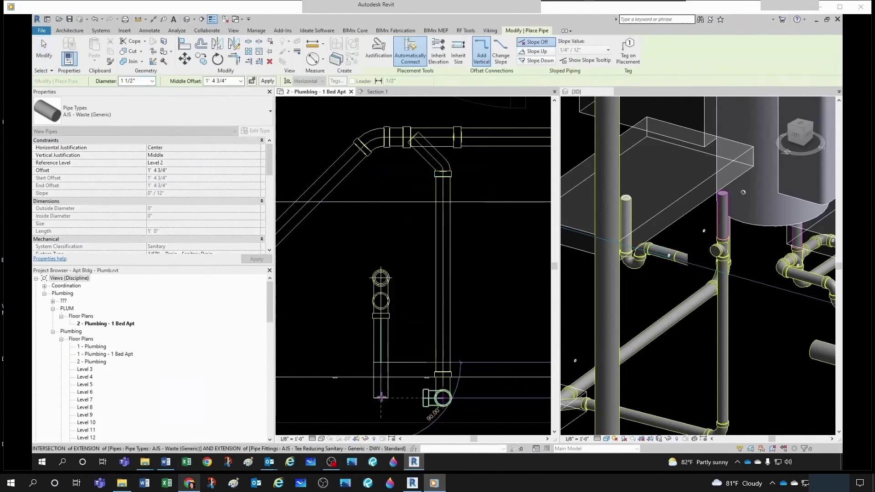
pyautogui.scroll(2, 395, 395)
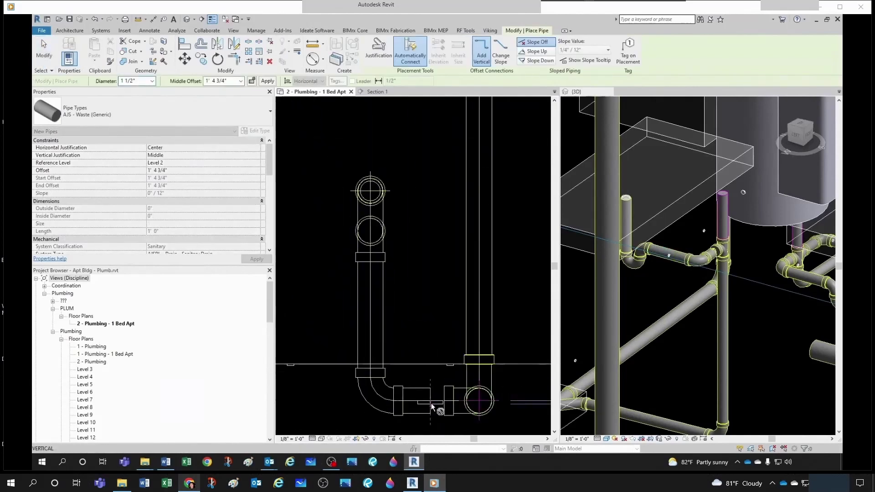
pyautogui.click(444, 401)
pyautogui.click(42, 39)
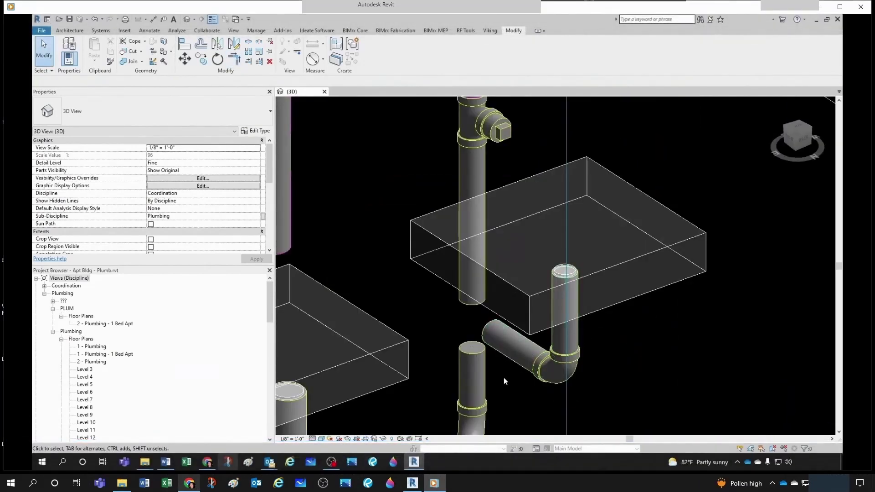
# Stretch the lower vertical pipe up to the open end of the pipe above, closing the gap.
pyautogui.click(486, 355)
pyautogui.scroll(1, 470, 349)
pyautogui.moveTo(473, 347); pyautogui.dragTo(472, 290)
pyautogui.press('Escape')
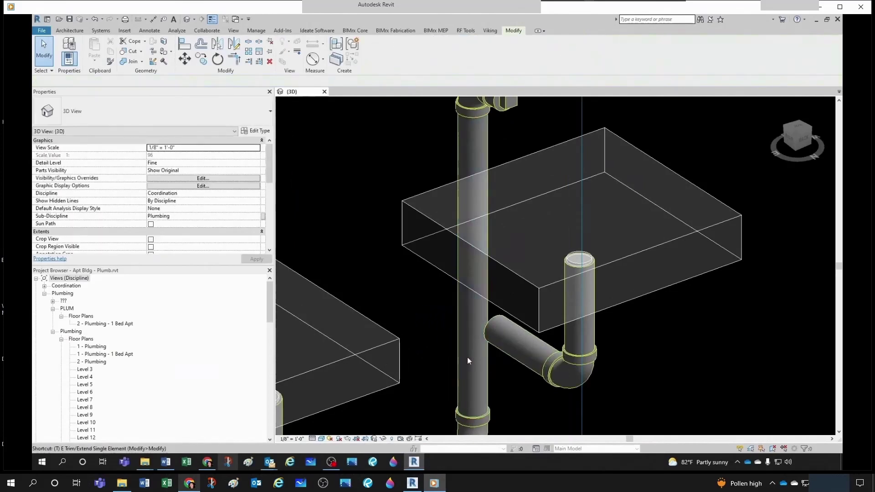
# Extend the fixture's short horizontal drain to the vertical pipe with Trim/Extend Single Element.
pyautogui.press('t')
pyautogui.click(477, 335)
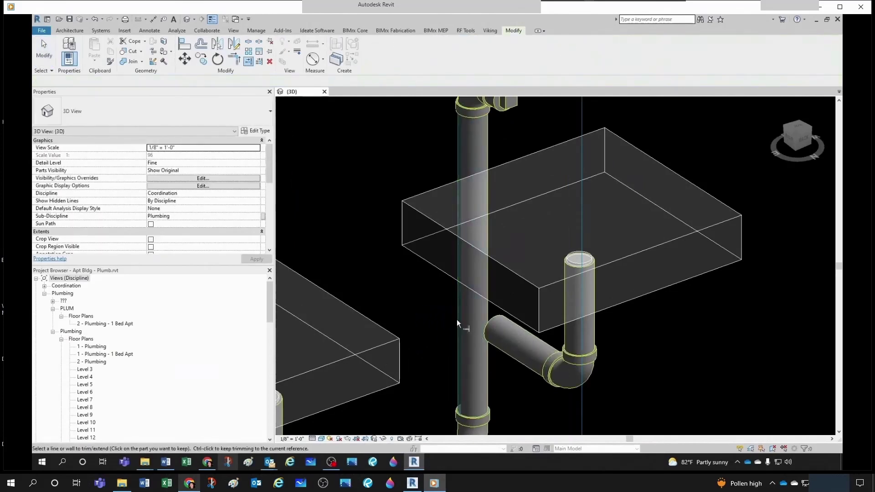
pyautogui.click(511, 347)
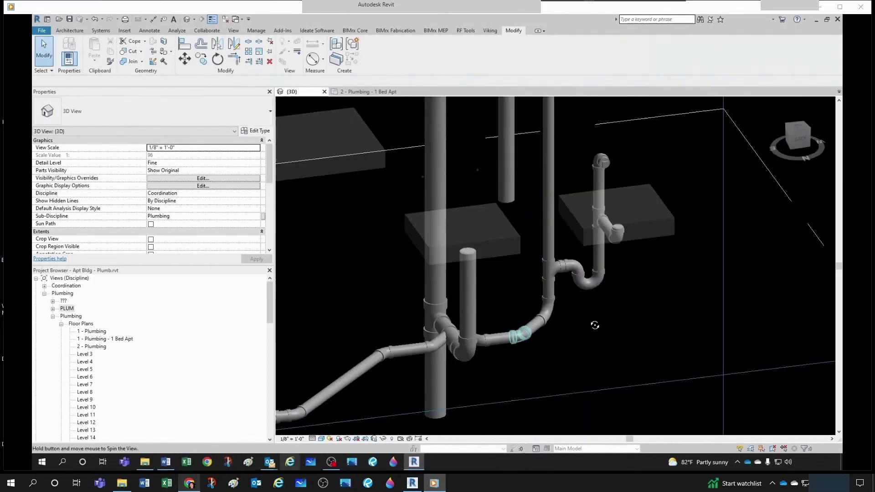
# Examine the drainage model around the stack in 3D, including the traps, tees, bends and fixture connections.
pyautogui.scroll(3, 513, 306)
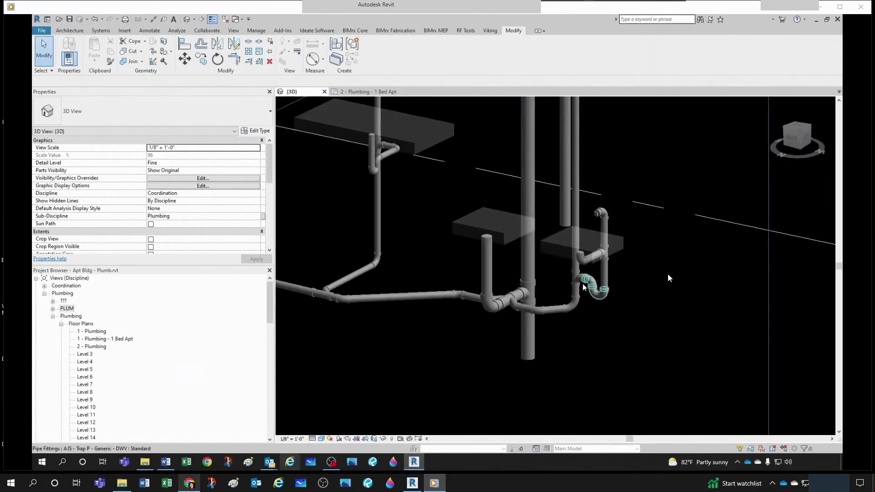
pyautogui.moveTo(668, 278)
pyautogui.keyDown('shift'); pyautogui.mouseDown(button='middle')
pyautogui.moveTo(603, 259)
pyautogui.moveTo(515, 301)
pyautogui.moveTo(478, 306)
pyautogui.mouseUp(button='middle'); pyautogui.keyUp('shift')
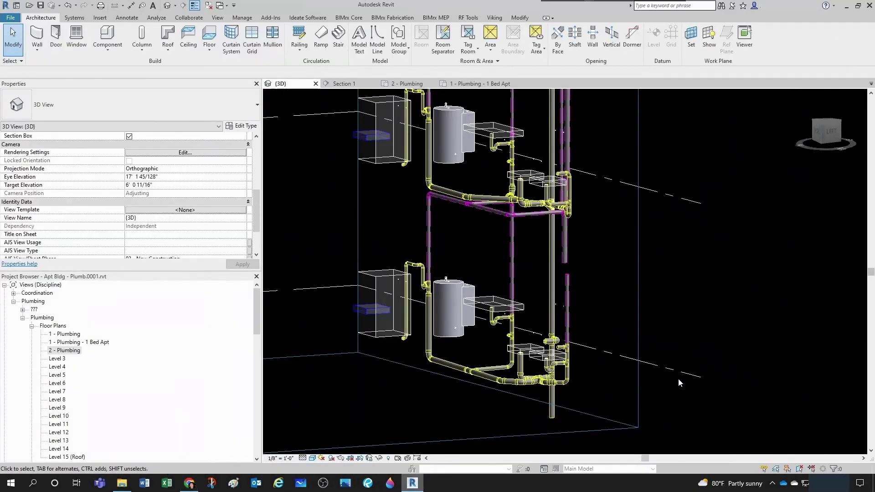
pyautogui.scroll(5, 556, 368)
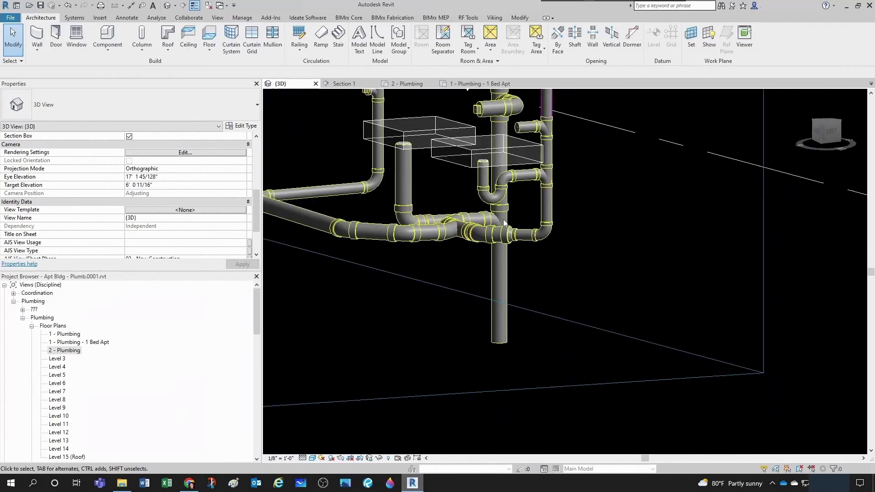
pyautogui.keyDown('shift'); pyautogui.moveTo(505, 230); pyautogui.dragTo(513, 279, button='middle'); pyautogui.keyUp('shift')
pyautogui.scroll(2, 509, 270)
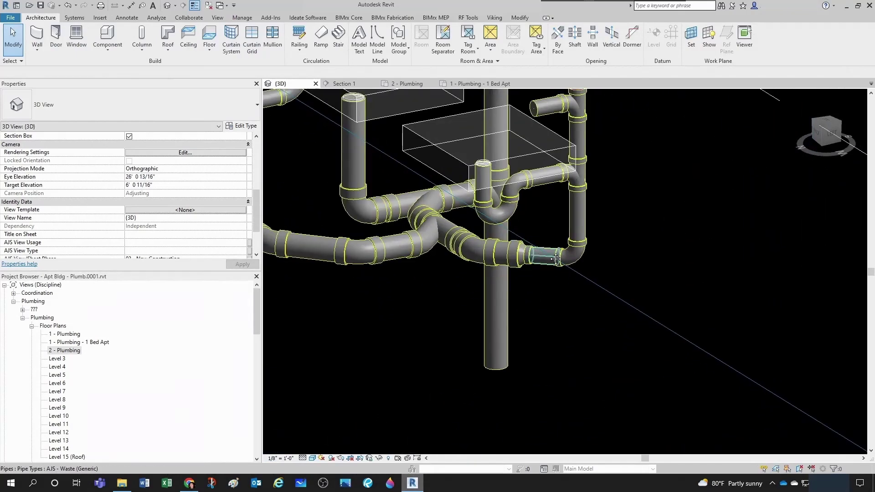
pyautogui.moveTo(555, 258); pyautogui.dragTo(547, 309, button='middle')
pyautogui.scroll(-1, 545, 296)
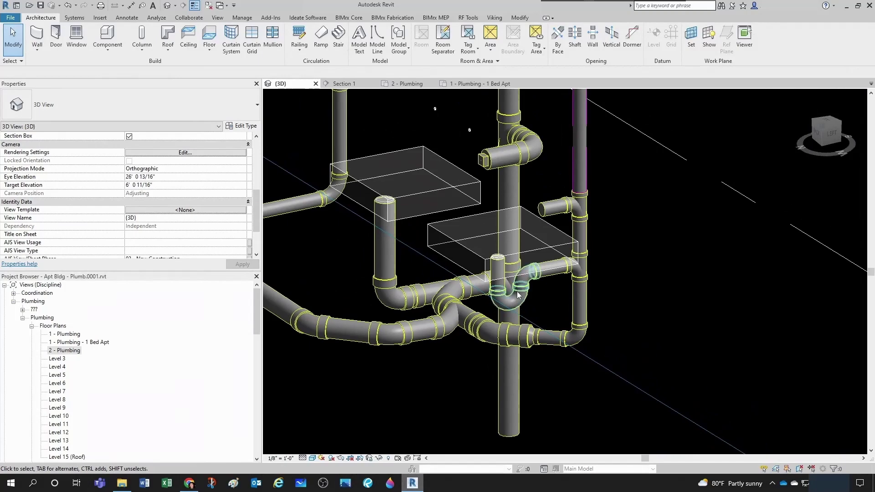
# Examine the lower bathroom group's P-trap, trap arm, reducing sanitary tee and vertical drain beside the main stack.
pyautogui.scroll(2, 495, 286)
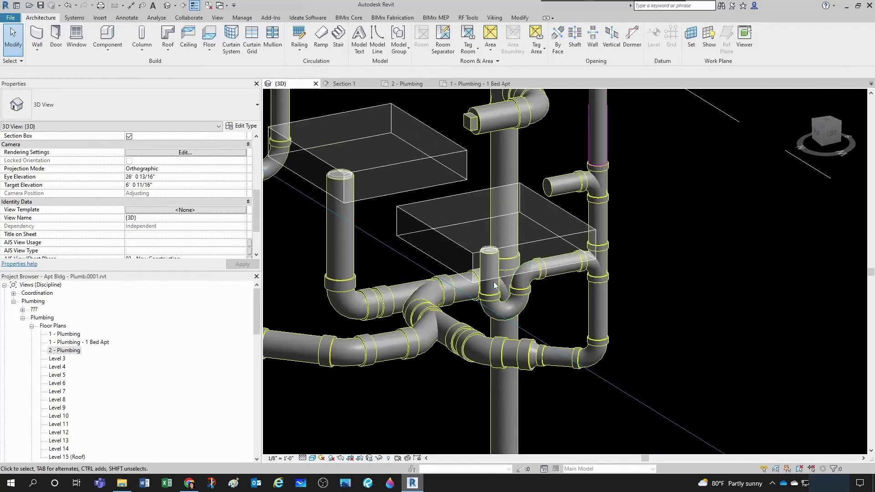
pyautogui.scroll(-1, 492, 250)
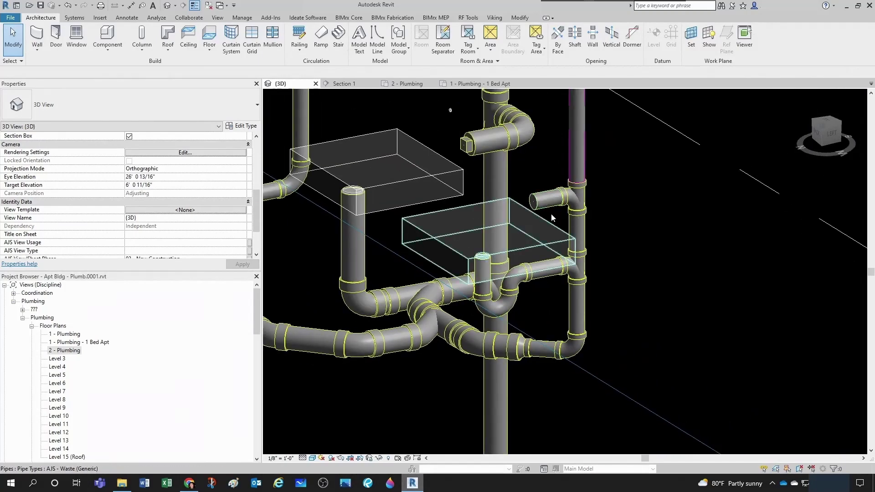
pyautogui.scroll(-3, 537, 202)
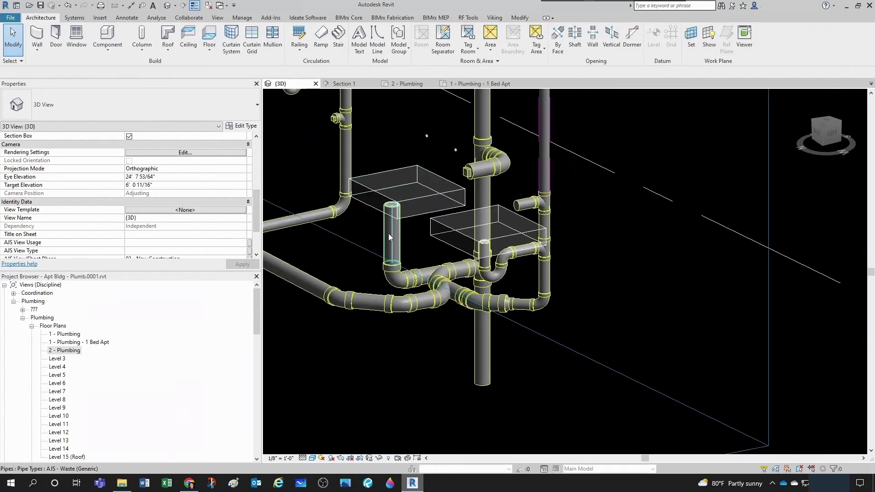
pyautogui.scroll(2, 389, 246)
pyautogui.scroll(-1, 410, 274)
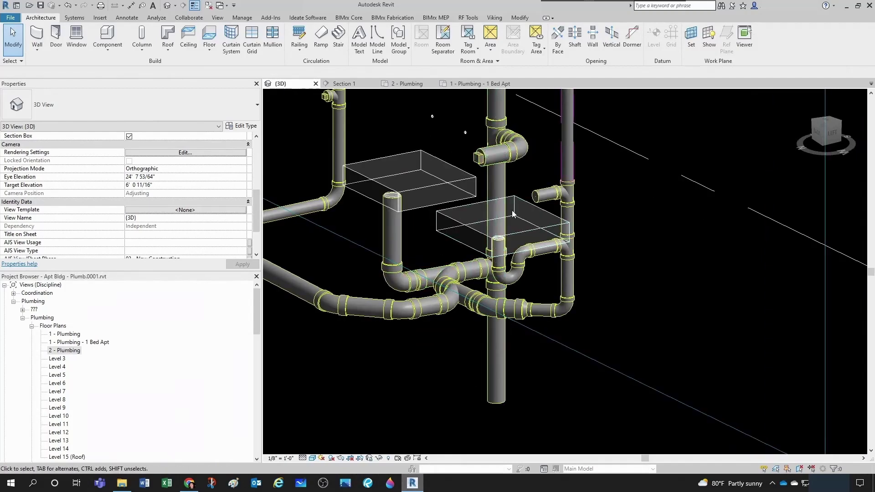
pyautogui.scroll(-2, 509, 372)
pyautogui.scroll(2, 500, 334)
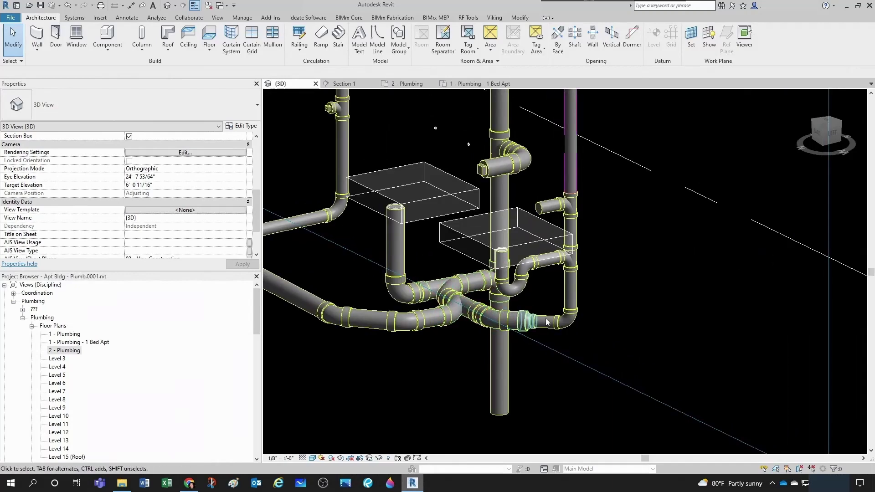
pyautogui.scroll(2, 551, 321)
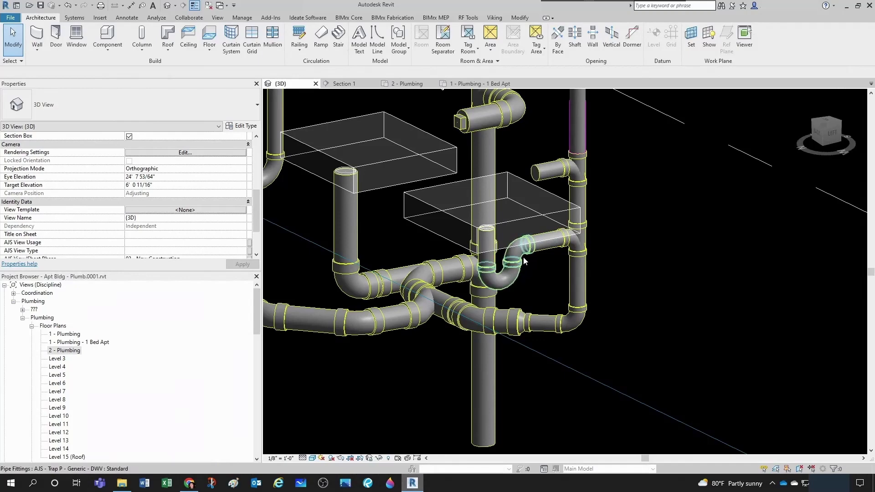
pyautogui.scroll(1, 523, 256)
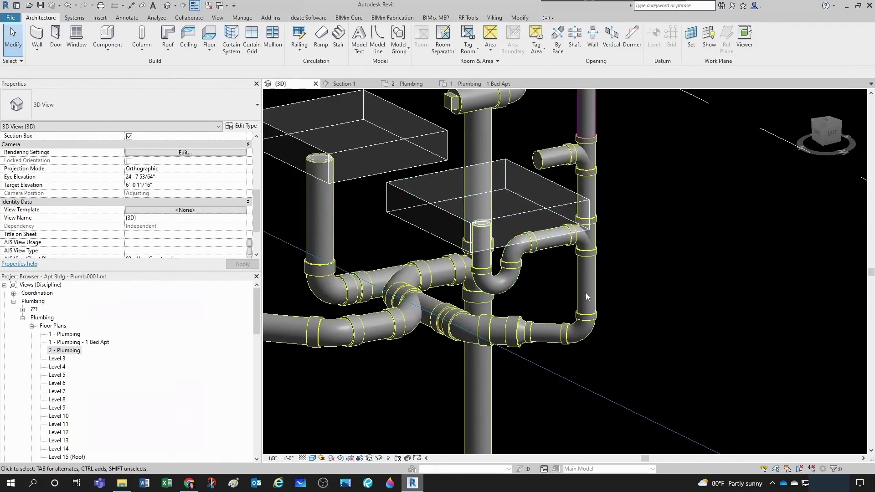
pyautogui.moveTo(587, 211); pyautogui.dragTo(581, 276, button='middle')
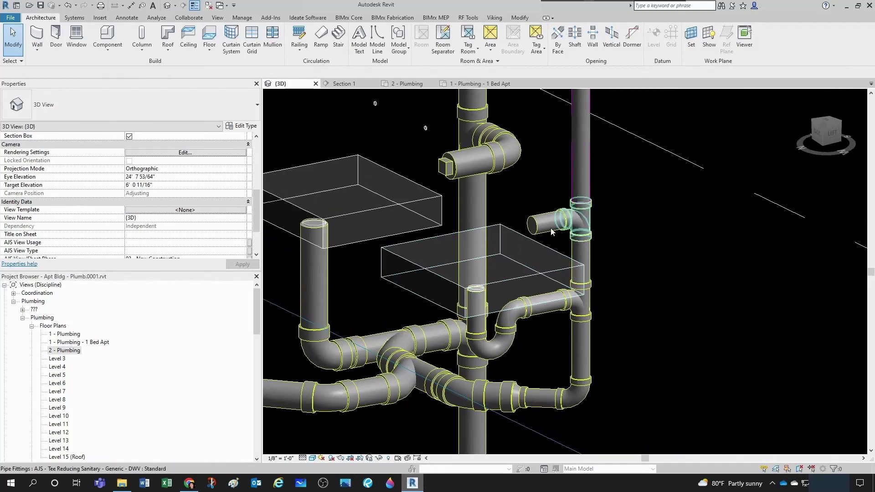
pyautogui.hotkey('ctrl', 'z')
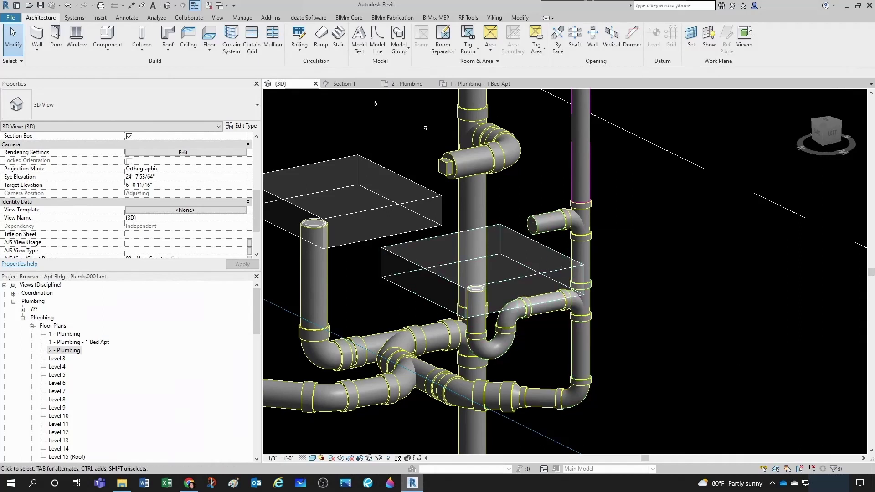
# Inspect how the upper level's fixture drains enter the stack through the combination wye with side inlet.
pyautogui.scroll(-5, 632, 329)
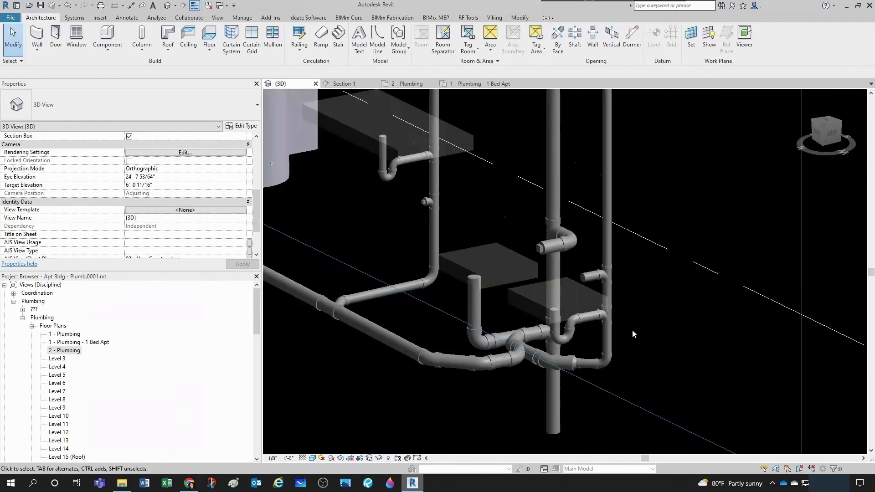
pyautogui.moveTo(623, 316); pyautogui.dragTo(618, 355, button='middle')
pyautogui.scroll(5, 611, 115)
pyautogui.scroll(-2, 595, 186)
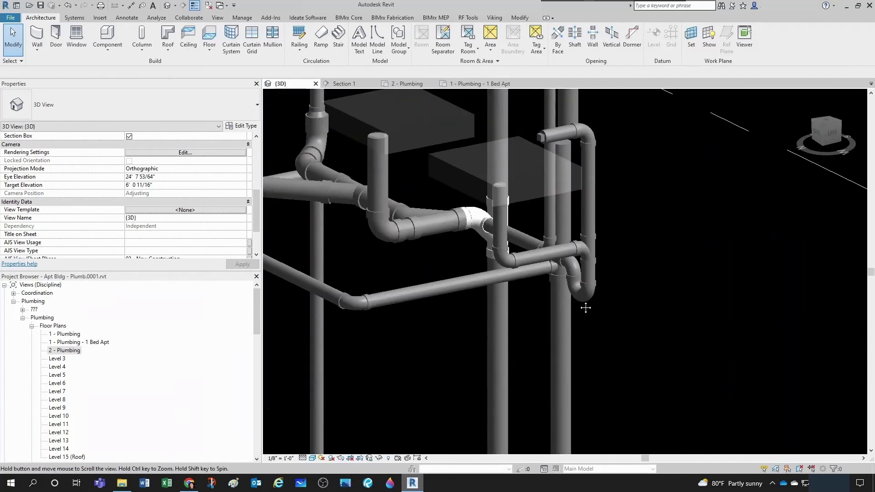
pyautogui.click(541, 251)
pyautogui.keyDown('shift'); pyautogui.moveTo(541, 251); pyautogui.dragTo(561, 309, button='middle'); pyautogui.keyUp('shift')
pyautogui.press('Escape')
pyautogui.scroll(1, 457, 318)
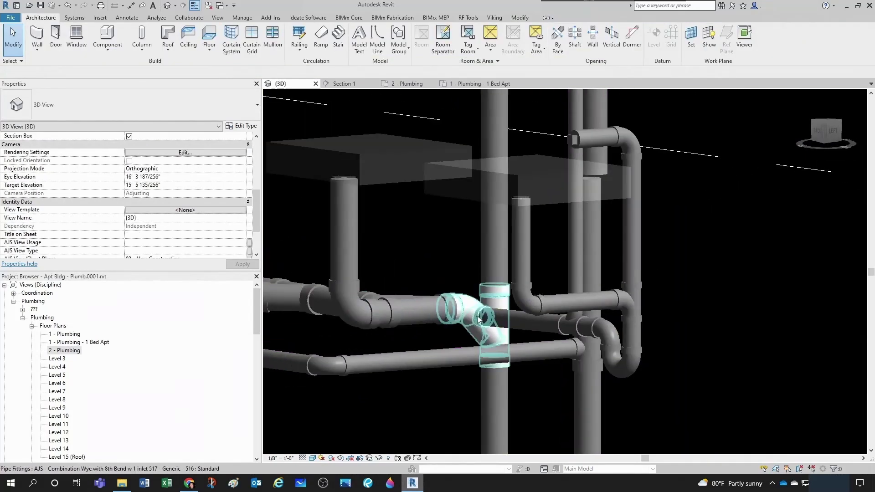
pyautogui.scroll(-2, 476, 310)
pyautogui.scroll(2, 489, 369)
pyautogui.scroll(-2, 485, 364)
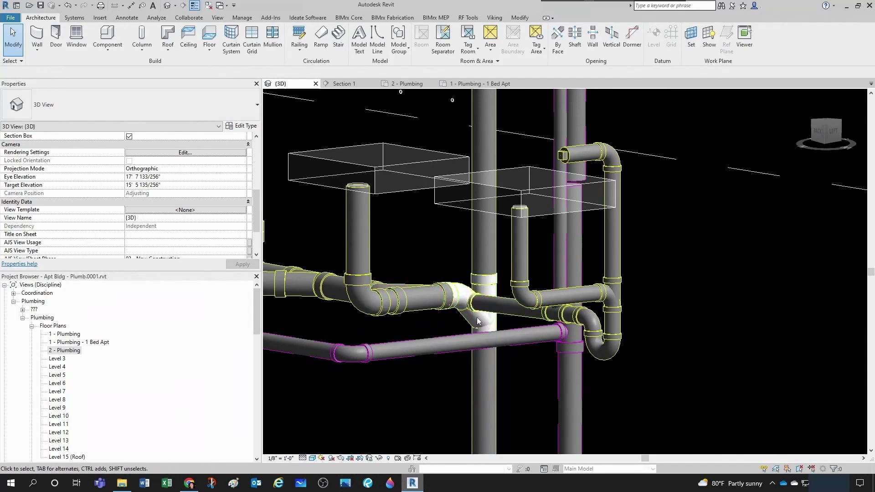
# Review the lower level's drainage run from the washer past the vanity branch to the bathroom group and stack.
pyautogui.scroll(-1, 476, 321)
pyautogui.scroll(-3, 477, 318)
pyautogui.moveTo(477, 318); pyautogui.dragTo(421, 146, button='middle')
pyautogui.scroll(2, 421, 146)
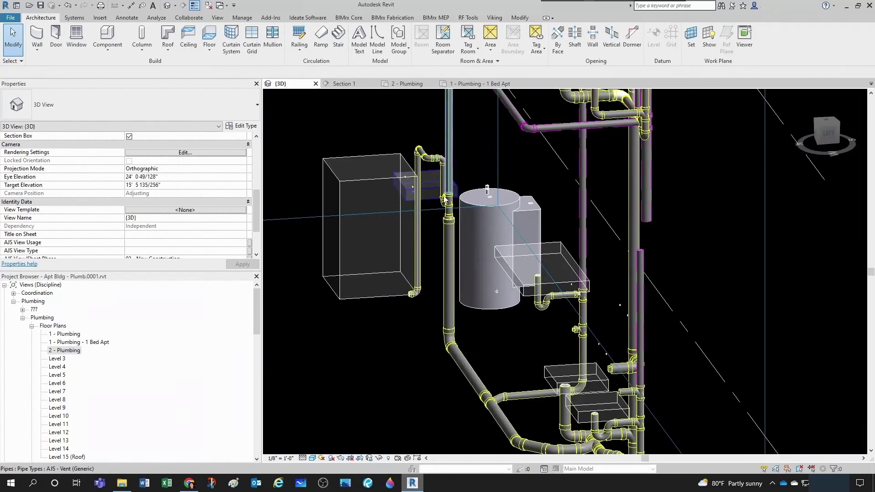
pyautogui.moveTo(464, 367); pyautogui.dragTo(456, 312, button='middle')
pyautogui.scroll(1, 457, 312)
pyautogui.moveTo(509, 357); pyautogui.dragTo(516, 379, button='middle')
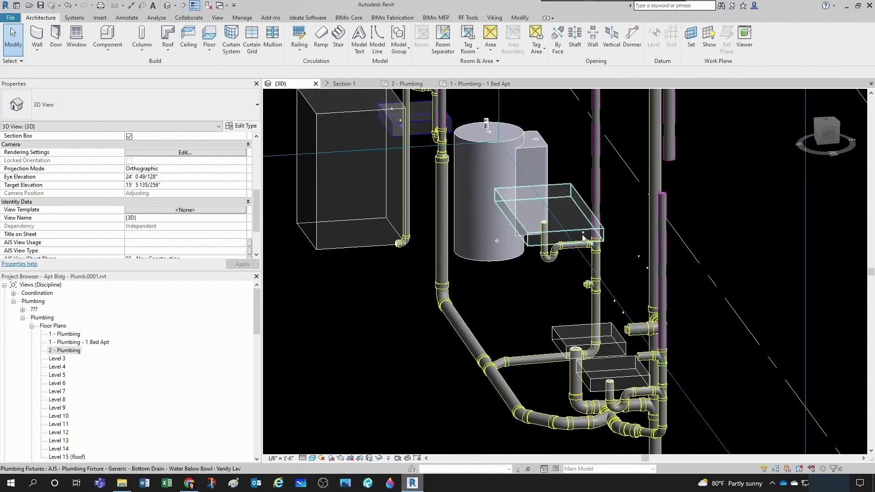
pyautogui.keyDown('shift'); pyautogui.moveTo(495, 393); pyautogui.dragTo(468, 363, button='middle'); pyautogui.keyUp('shift')
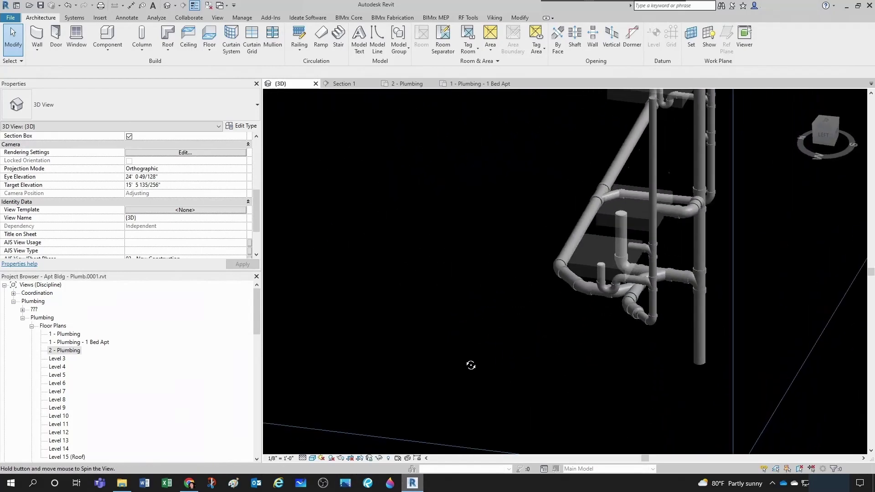
pyautogui.keyDown('shift'); pyautogui.moveTo(595, 212); pyautogui.dragTo(747, 298, button='middle'); pyautogui.keyUp('shift')
pyautogui.scroll(3, 586, 307)
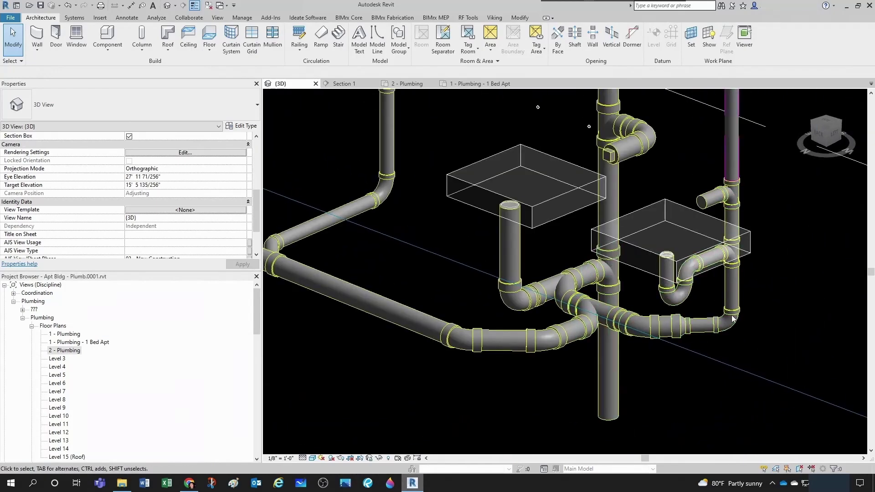
# Compare the lower and upper levels' drain and vent layouts around the shared stack in 3D.
pyautogui.scroll(-6, 680, 328)
pyautogui.moveTo(688, 291); pyautogui.dragTo(687, 365, button='middle')
pyautogui.scroll(2, 700, 168)
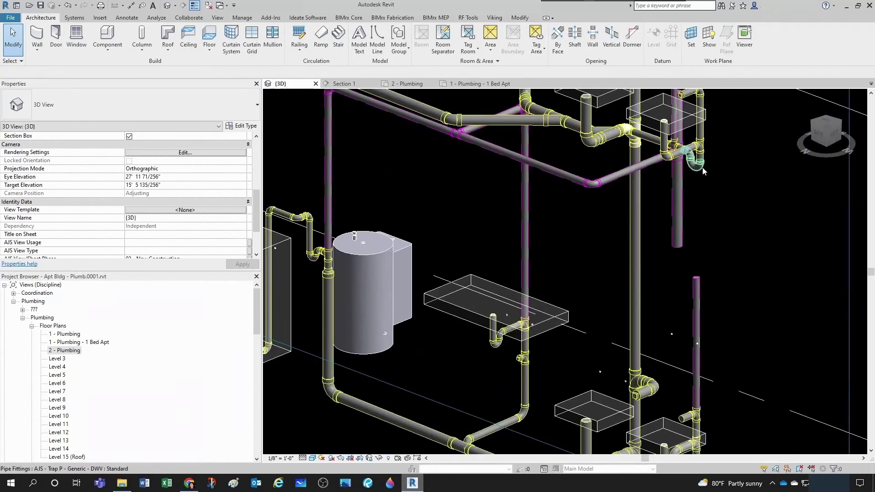
pyautogui.scroll(-4, 704, 209)
pyautogui.scroll(2, 629, 352)
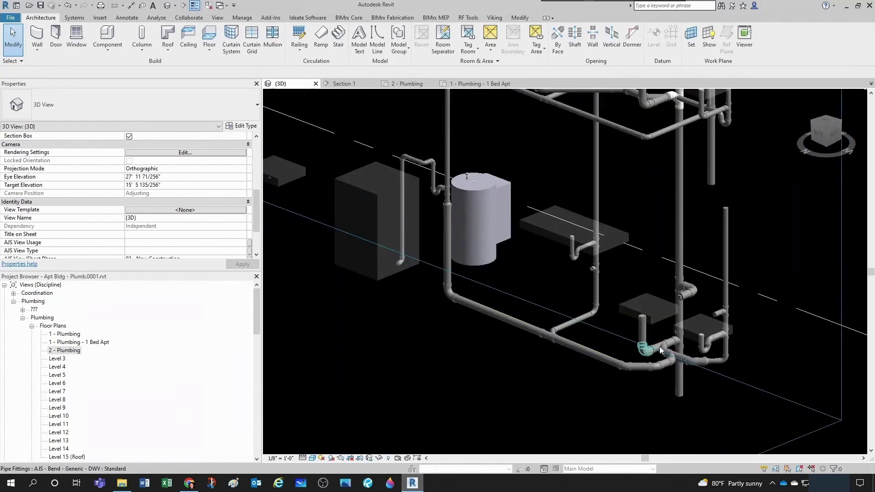
pyautogui.scroll(-3, 665, 347)
pyautogui.scroll(3, 638, 244)
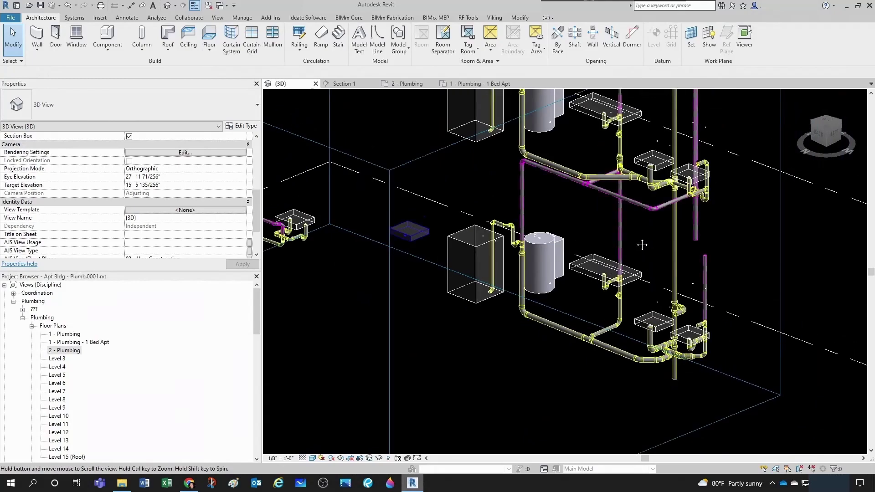
pyautogui.scroll(-3, 610, 293)
pyautogui.scroll(3, 605, 236)
pyautogui.keyDown('shift'); pyautogui.moveTo(608, 237); pyautogui.dragTo(678, 262, button='middle'); pyautogui.keyUp('shift')
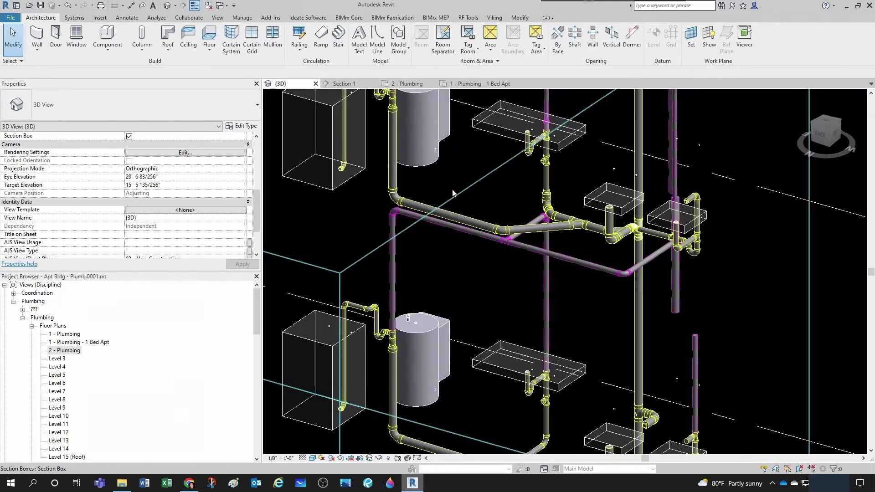
# Trace the upper level's washer and vanity drains down to where their horizontal branches join before the stack.
pyautogui.moveTo(453, 192); pyautogui.dragTo(513, 314, button='middle')
pyautogui.scroll(2, 513, 315)
pyautogui.scroll(-2, 513, 315)
pyautogui.scroll(2, 457, 284)
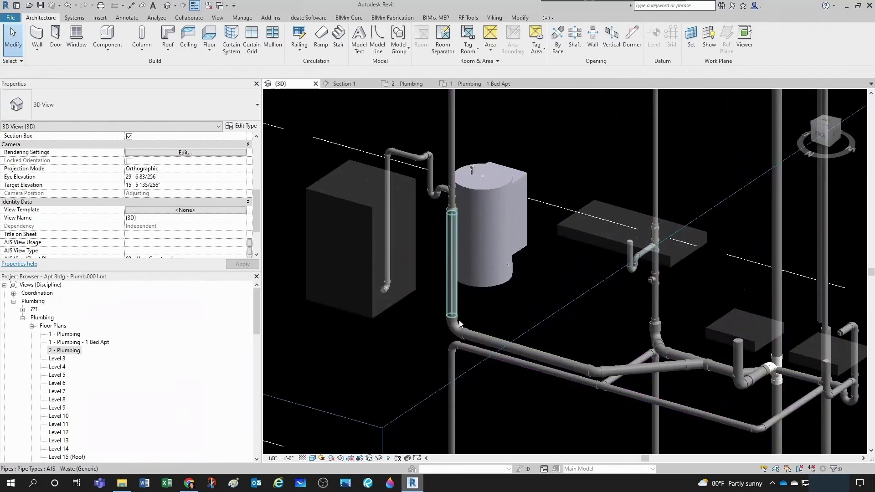
pyautogui.scroll(2, 567, 365)
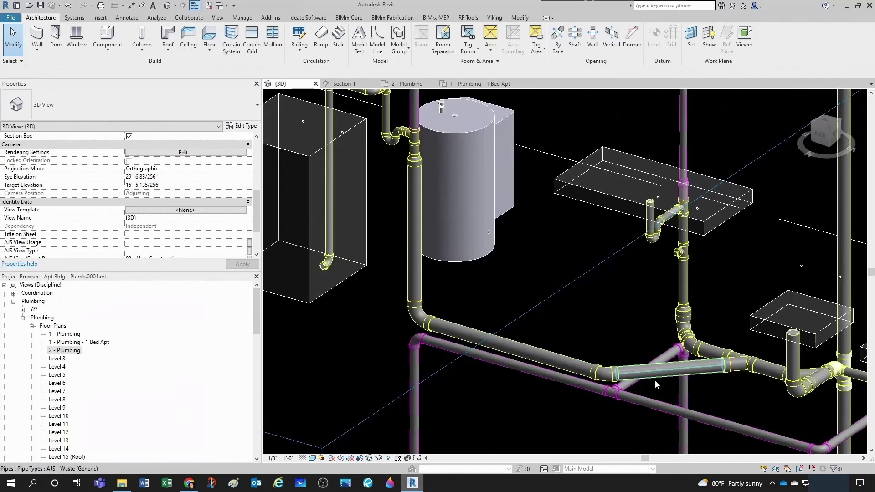
pyautogui.moveTo(675, 384); pyautogui.dragTo(591, 379, button='middle')
pyautogui.scroll(1, 583, 365)
pyautogui.scroll(-3, 581, 362)
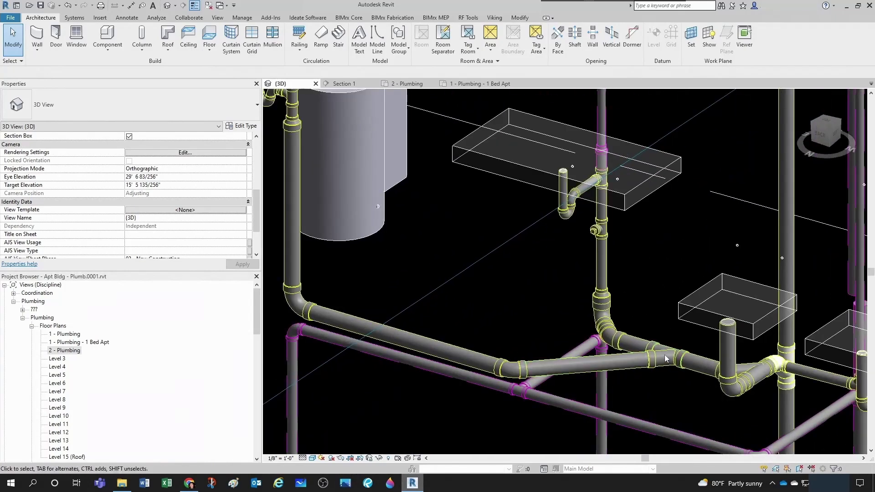
pyautogui.moveTo(624, 338); pyautogui.dragTo(614, 362, button='middle')
pyautogui.scroll(-1, 603, 314)
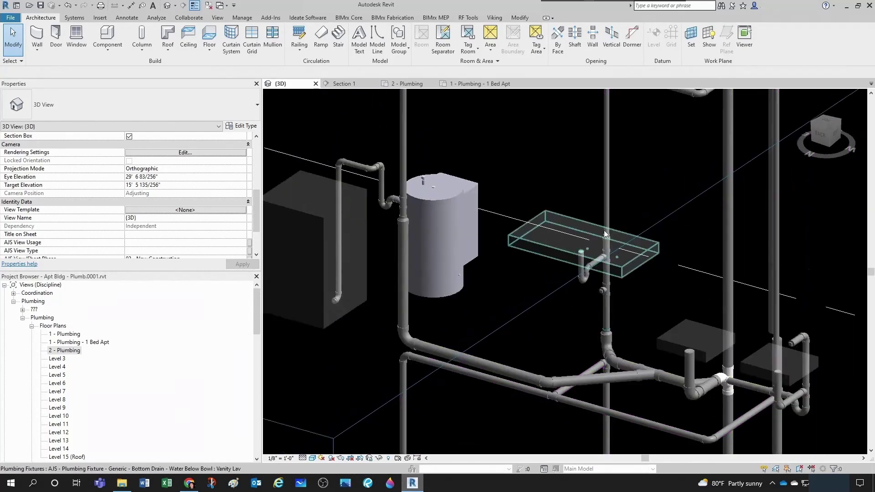
pyautogui.moveTo(615, 127); pyautogui.dragTo(616, 160, button='middle')
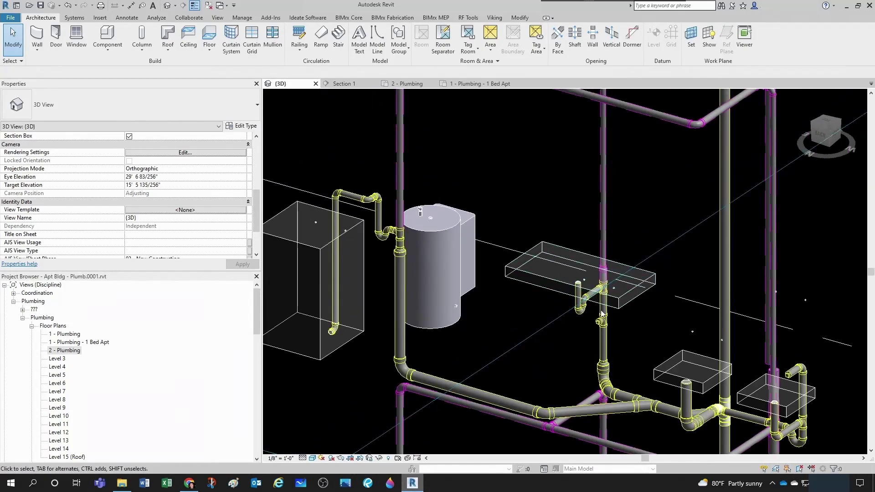
pyautogui.scroll(3, 610, 346)
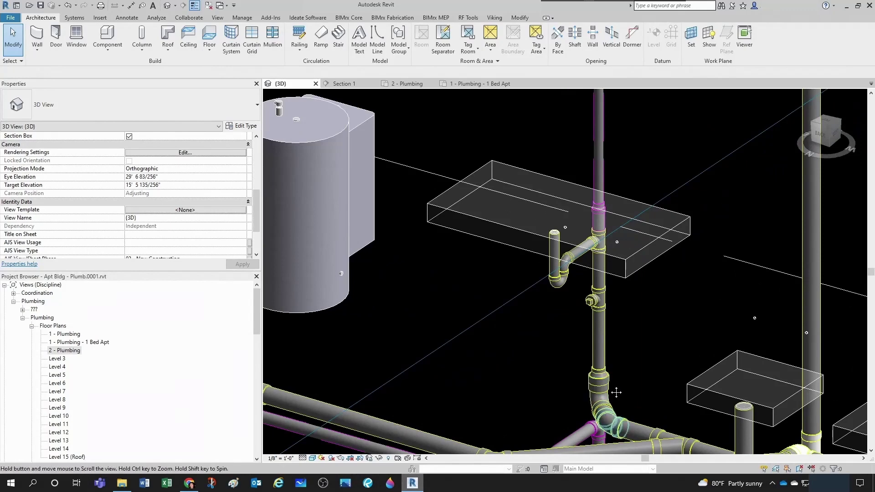
pyautogui.moveTo(616, 392); pyautogui.dragTo(614, 251, button='middle')
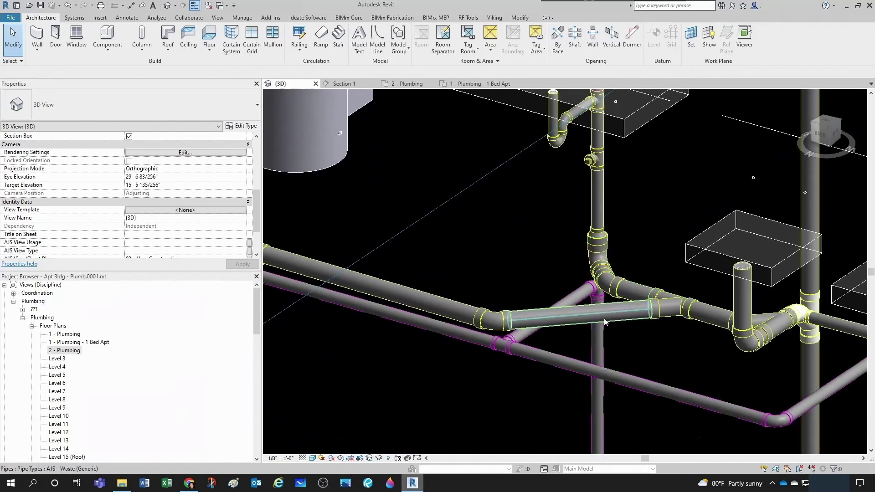
# Examine the bend and wye connections between the upper level's horizontal branches and the stack from several angles.
pyautogui.keyDown('shift'); pyautogui.moveTo(677, 316); pyautogui.dragTo(762, 323, button='middle'); pyautogui.keyUp('shift')
pyautogui.moveTo(809, 310); pyautogui.dragTo(580, 312, button='middle')
pyautogui.scroll(1, 587, 258)
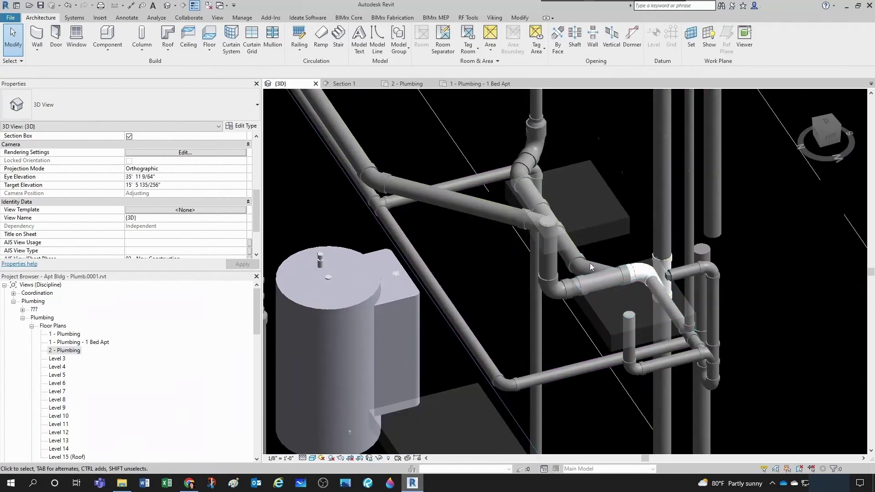
pyautogui.click(613, 273)
pyautogui.keyDown('shift'); pyautogui.moveTo(630, 271); pyautogui.dragTo(616, 292, button='middle'); pyautogui.keyUp('shift')
pyautogui.scroll(2, 620, 280)
pyautogui.scroll(1, 627, 287)
pyautogui.press('Escape')
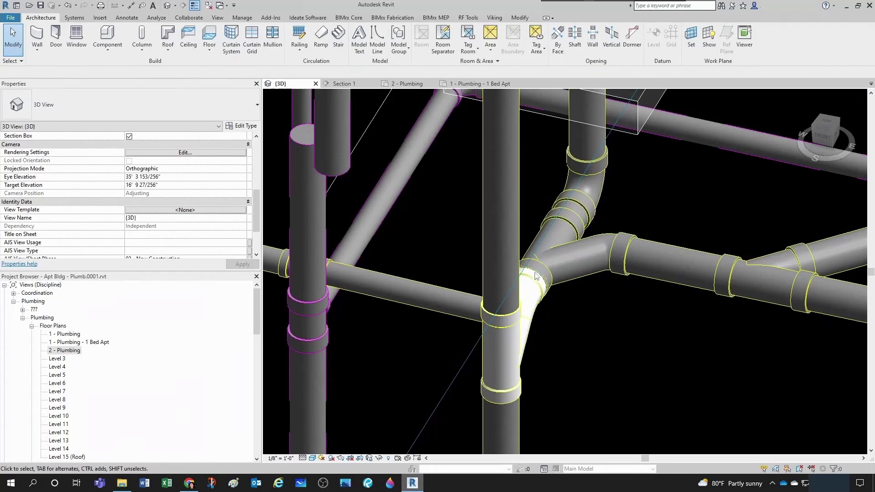
pyautogui.moveTo(571, 248); pyautogui.dragTo(628, 285, button='middle')
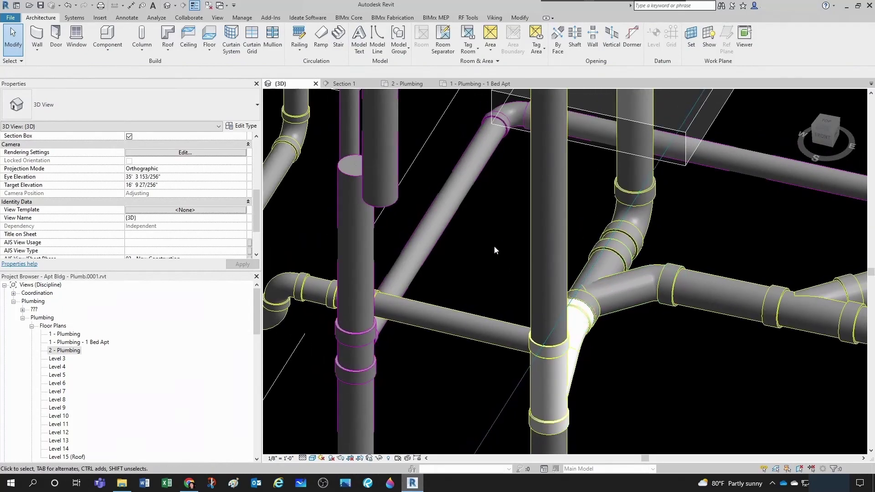
pyautogui.scroll(1, 610, 289)
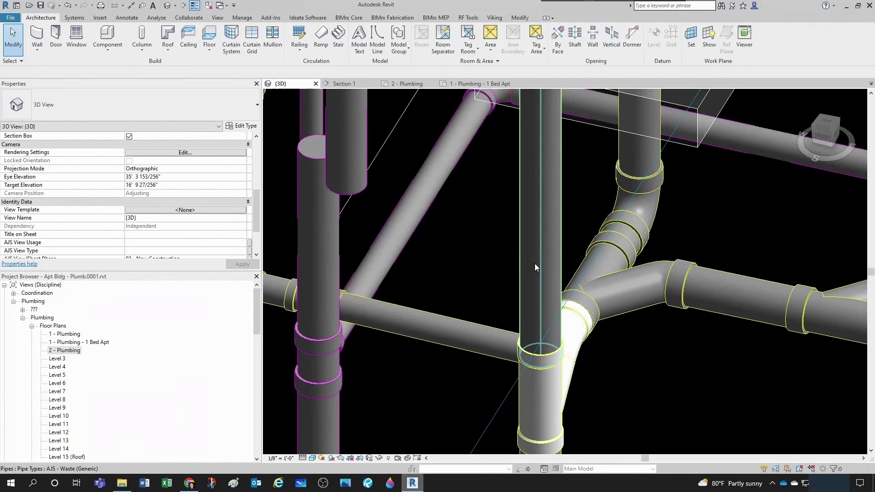
# Inspect the 3" combination wye with 8th bend where the horizontal drains merge just before the stack.
pyautogui.scroll(-3, 544, 292)
pyautogui.keyDown('shift'); pyautogui.moveTo(544, 291); pyautogui.dragTo(549, 246, button='middle'); pyautogui.keyUp('shift')
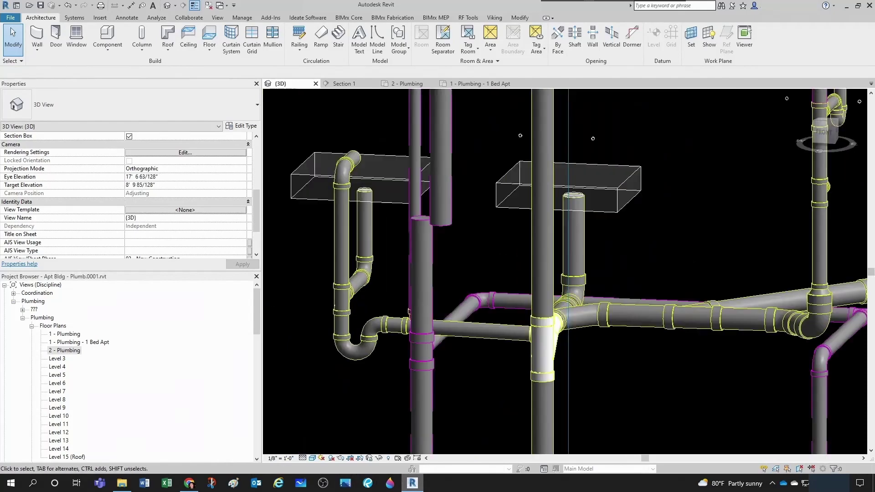
pyautogui.scroll(1, 597, 372)
pyautogui.keyDown('shift'); pyautogui.moveTo(597, 371); pyautogui.dragTo(593, 304, button='middle'); pyautogui.keyUp('shift')
pyautogui.click(580, 323)
pyautogui.keyDown('shift'); pyautogui.moveTo(533, 301); pyautogui.dragTo(577, 302, button='middle'); pyautogui.keyUp('shift')
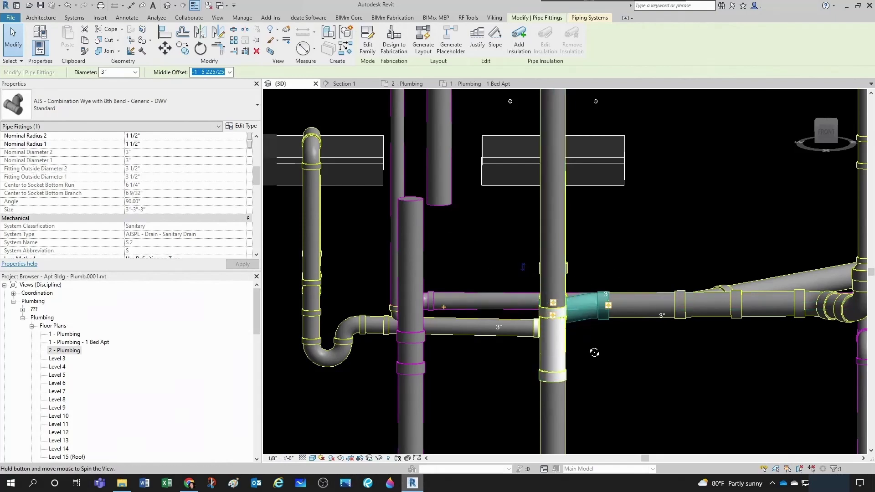
pyautogui.keyDown('shift'); pyautogui.moveTo(594, 352); pyautogui.dragTo(667, 350, button='middle'); pyautogui.keyUp('shift')
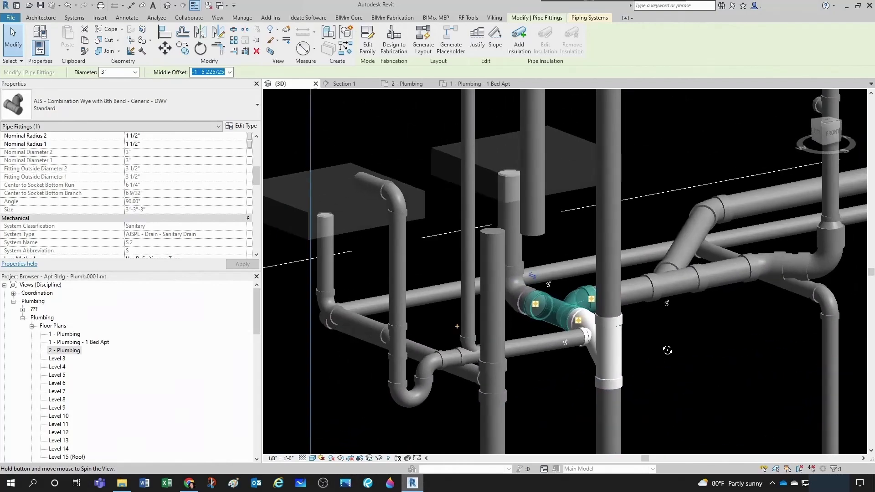
pyautogui.click(586, 373)
pyautogui.scroll(2, 586, 373)
pyautogui.moveTo(586, 373); pyautogui.dragTo(567, 325, button='middle')
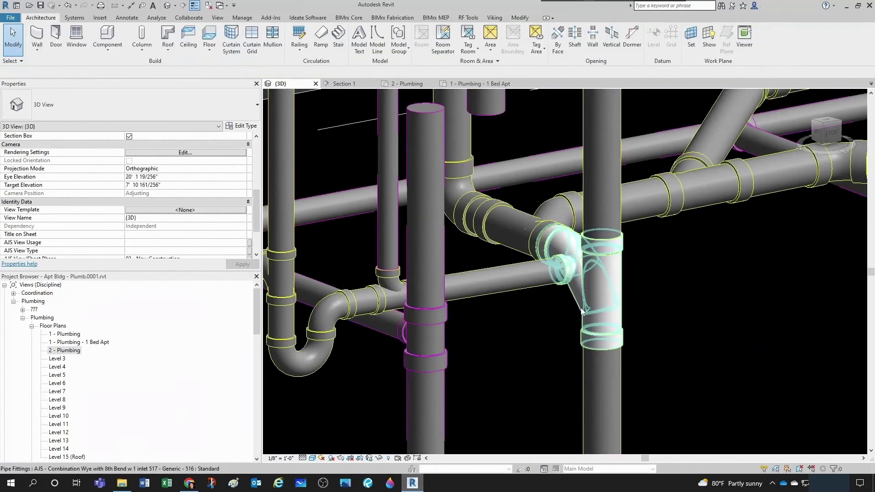
# Review the side-inlet combination wye on the stack, including its dimensions and the connected pipes around it.
pyautogui.click(583, 318)
pyautogui.click(566, 333)
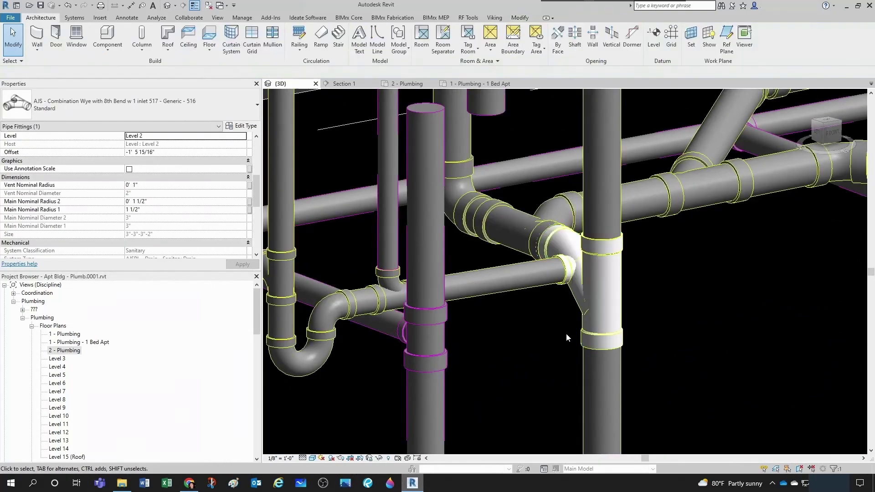
pyautogui.keyDown('shift'); pyautogui.moveTo(565, 333); pyautogui.dragTo(600, 335, button='middle'); pyautogui.keyUp('shift')
pyautogui.keyDown('shift'); pyautogui.moveTo(592, 257); pyautogui.dragTo(579, 225, button='middle'); pyautogui.keyUp('shift')
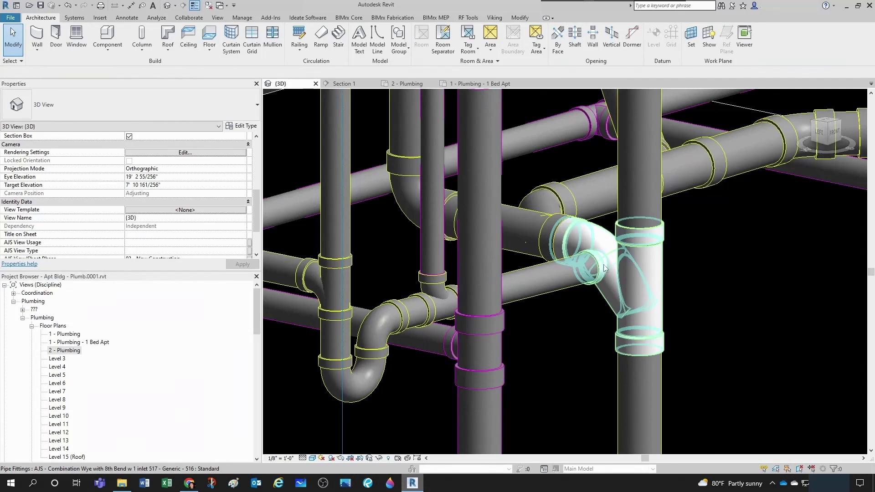
pyautogui.keyDown('shift'); pyautogui.moveTo(605, 265); pyautogui.dragTo(650, 308, button='middle'); pyautogui.keyUp('shift')
pyautogui.click(632, 280)
pyautogui.scroll(-3, 650, 308)
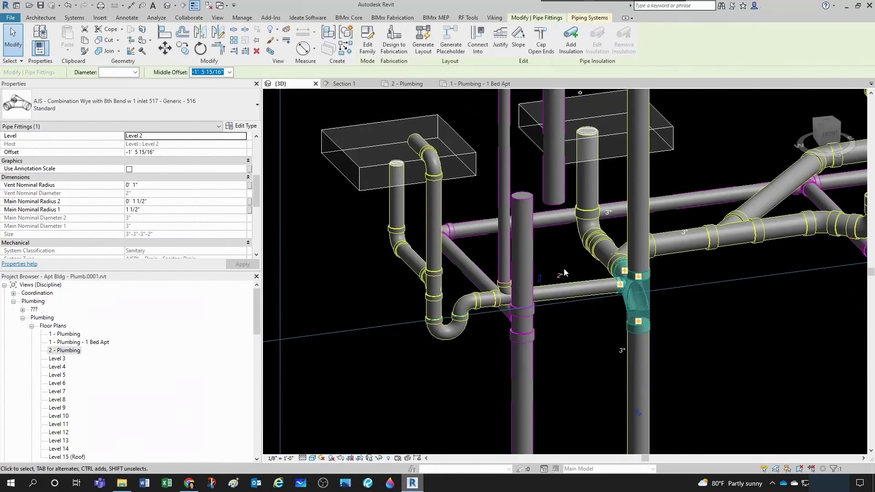
pyautogui.keyDown('shift'); pyautogui.moveTo(606, 341); pyautogui.dragTo(739, 349, button='middle'); pyautogui.keyUp('shift')
pyautogui.scroll(1, 551, 339)
pyautogui.moveTo(542, 336); pyautogui.dragTo(631, 343, button='middle')
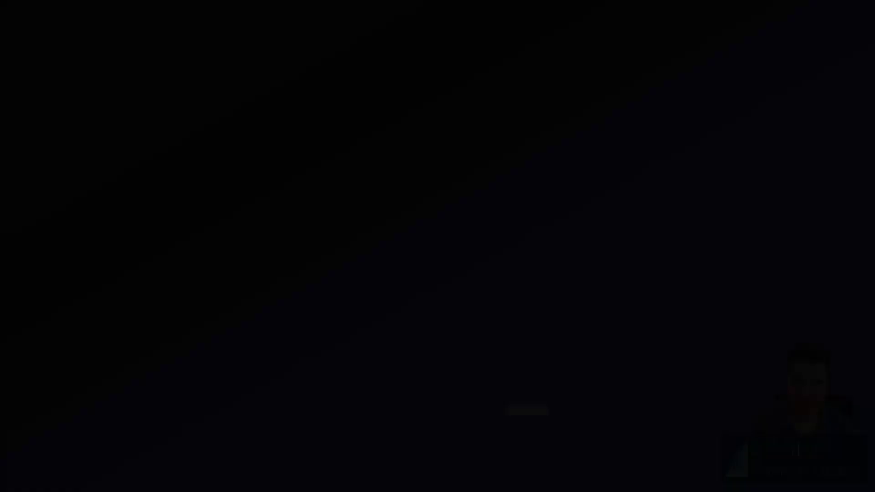